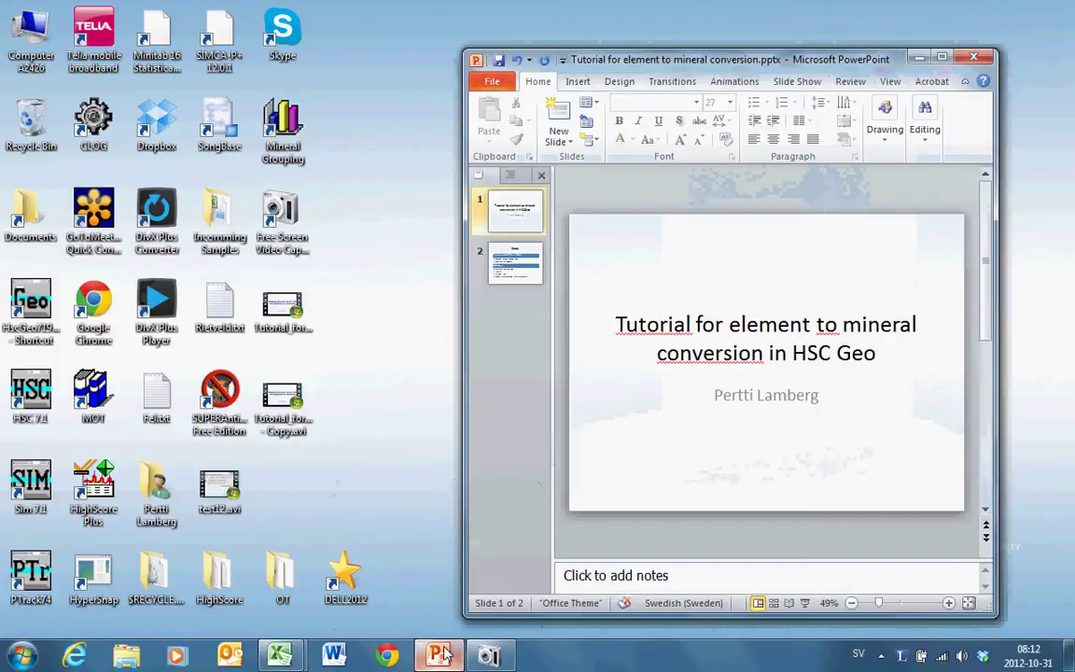
Run the tutorial slide show through to the Steps slide, then end it
key("F5")
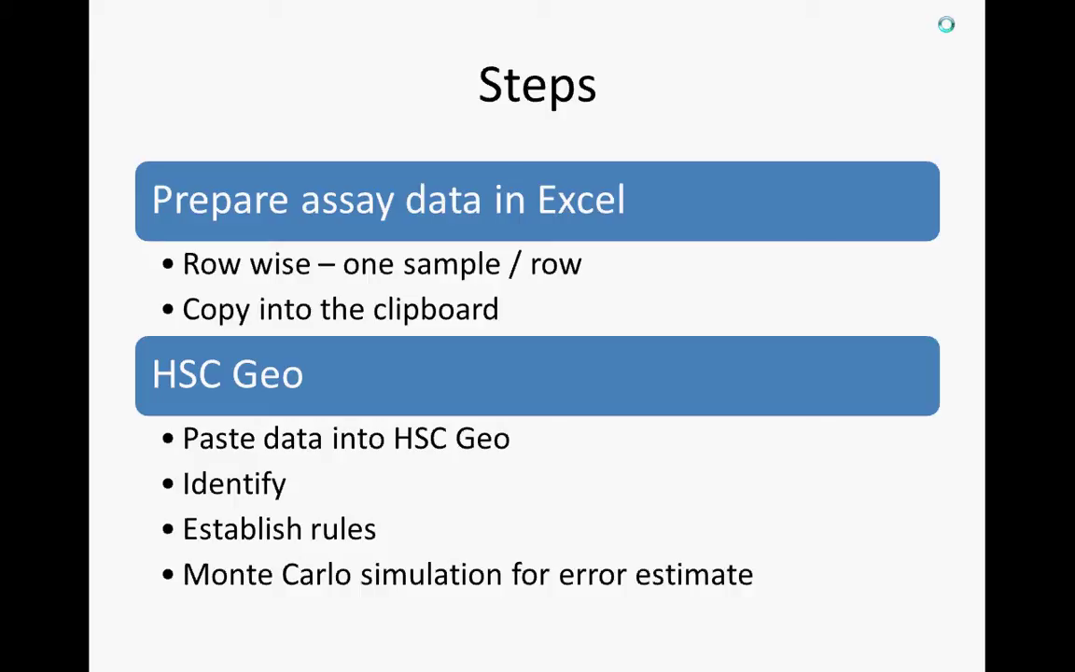
key("Escape")
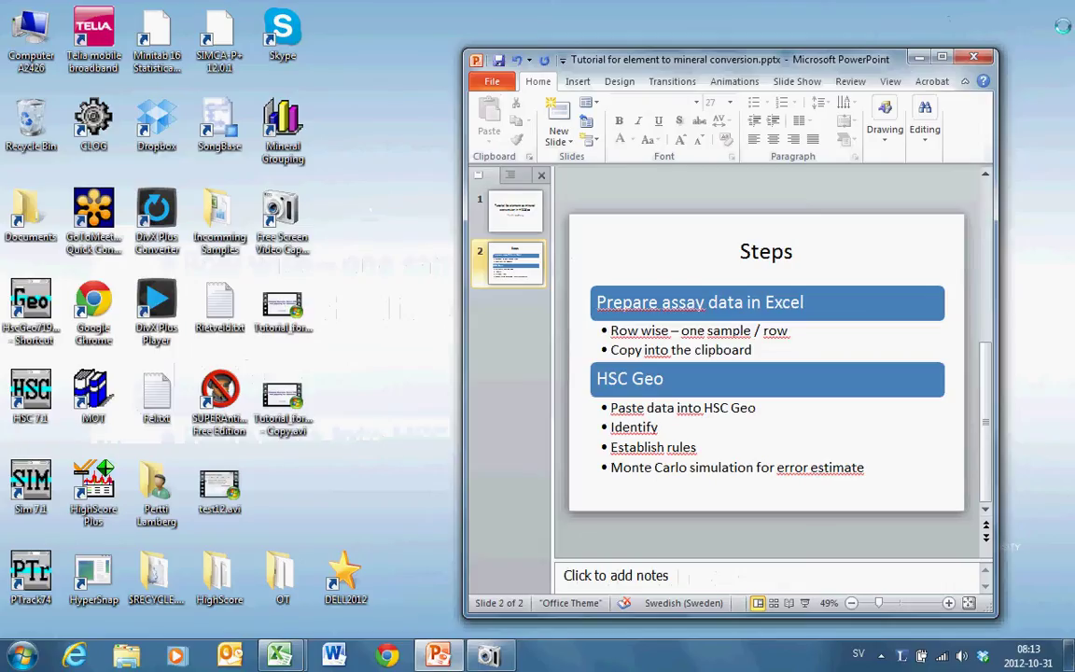
Close the PowerPoint presentation and bring up the BlockData.xls workbook
left_click(972, 59)
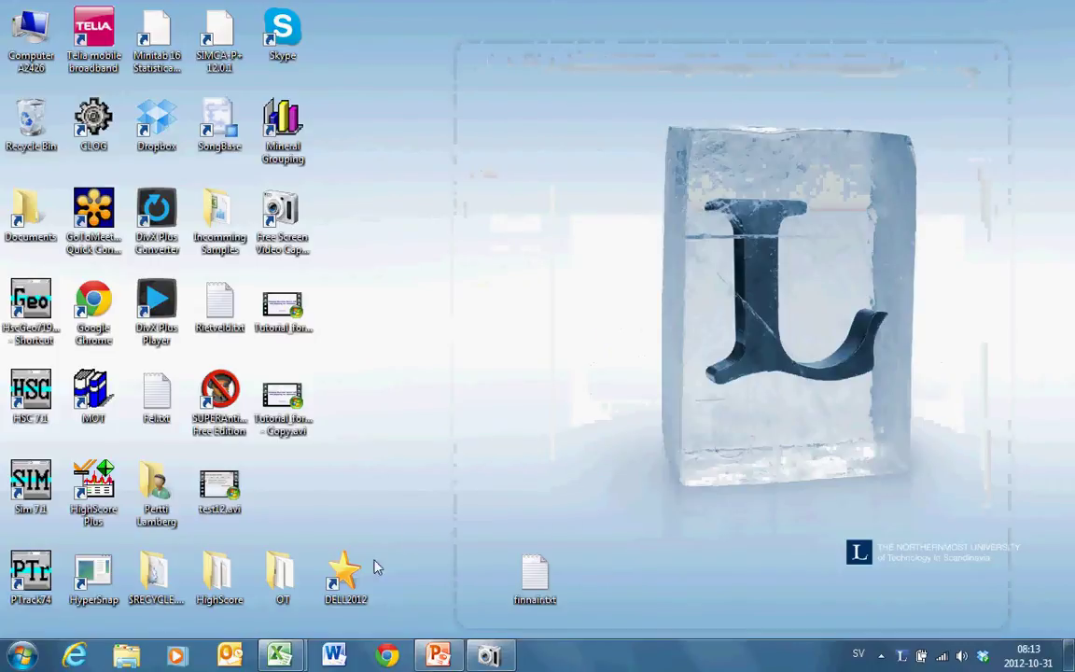
mouse_move(280, 655)
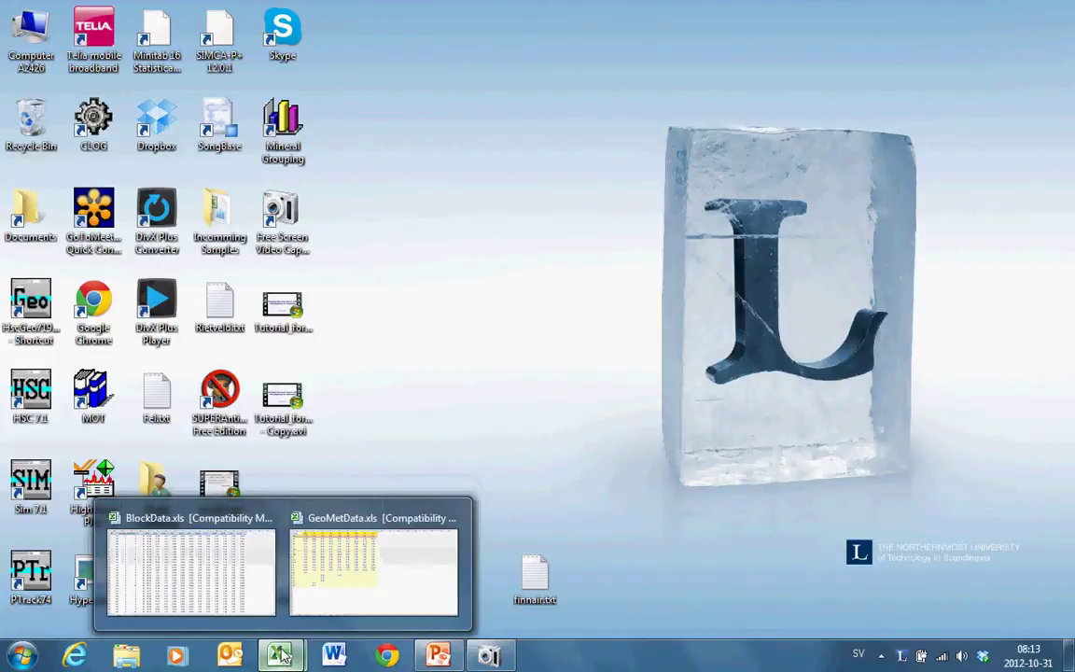
left_click(224, 558)
Browse the BlockData values from Mn % to the sample IDs and select the header row
left_click(554, 191)
key("Left")
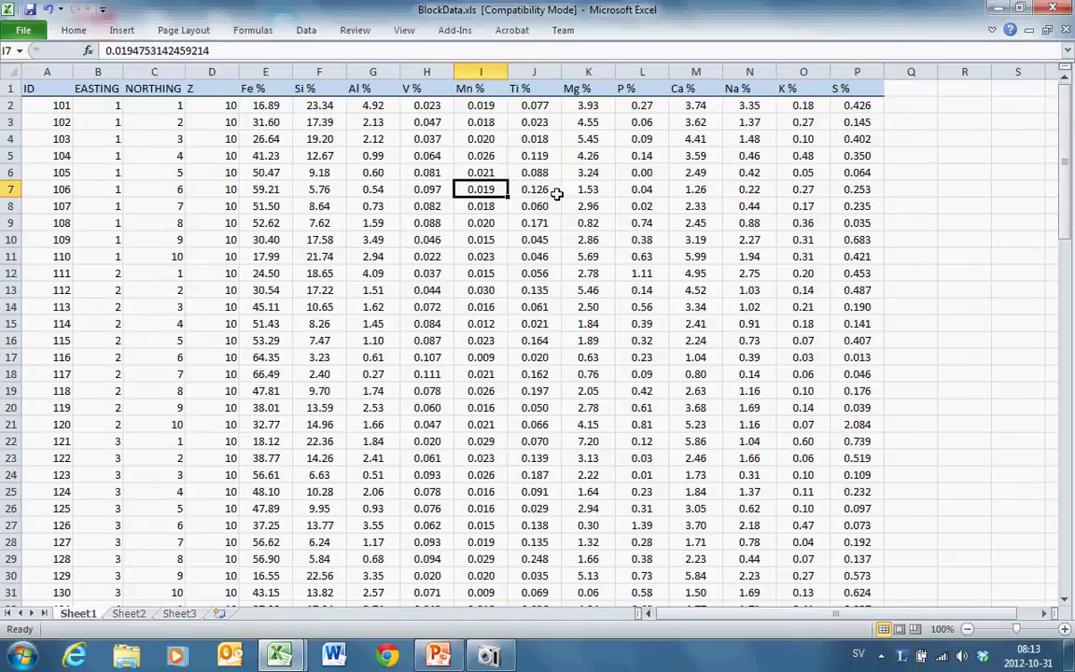
key("Left")
key("Home")
key("Up")
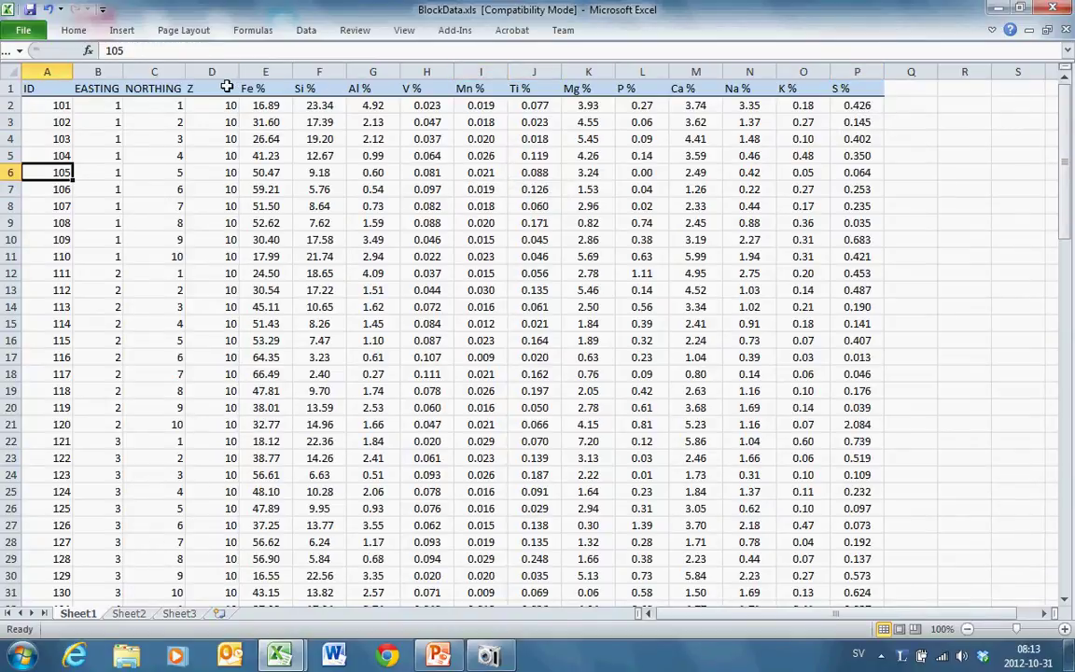
left_click(12, 88)
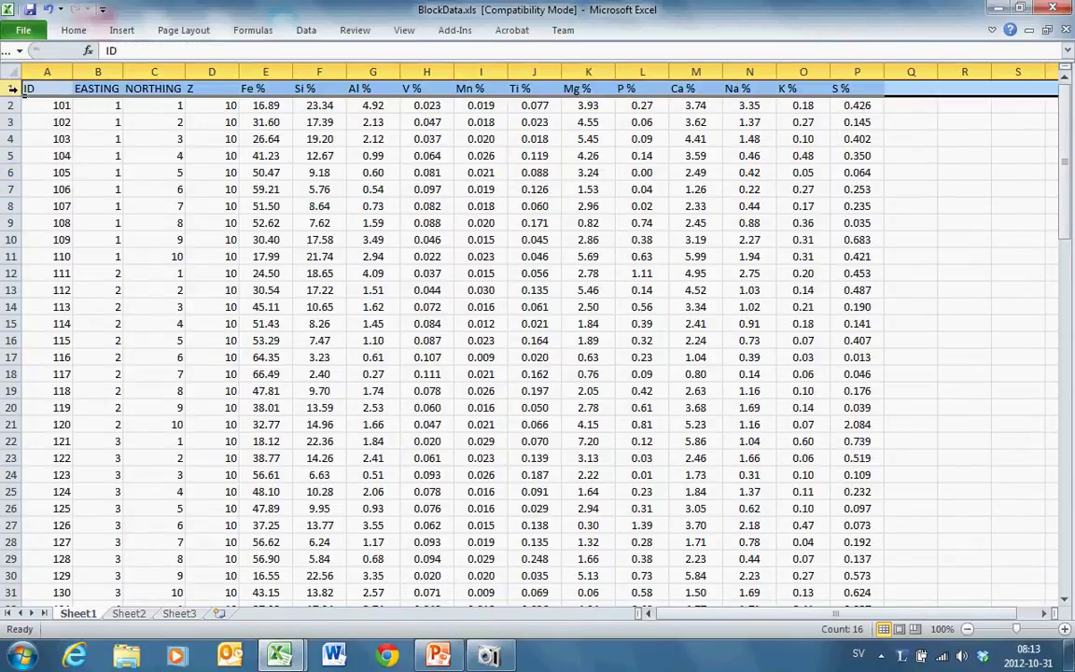
Check the Fe % values and the element headers from Fe % through Ti % to P %
left_click(265, 139)
key("Up")
key("Up")
key("Up")
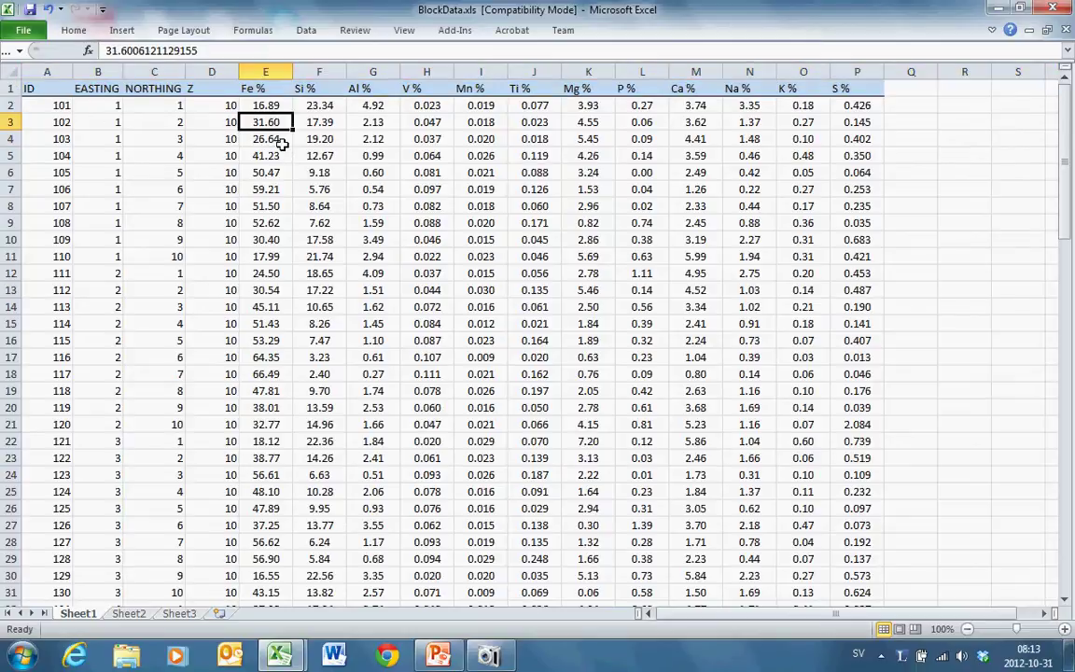
key("Right")
key("Right")
key("Right")
key("Right")
key("Right")
key("Right")
key("Right")
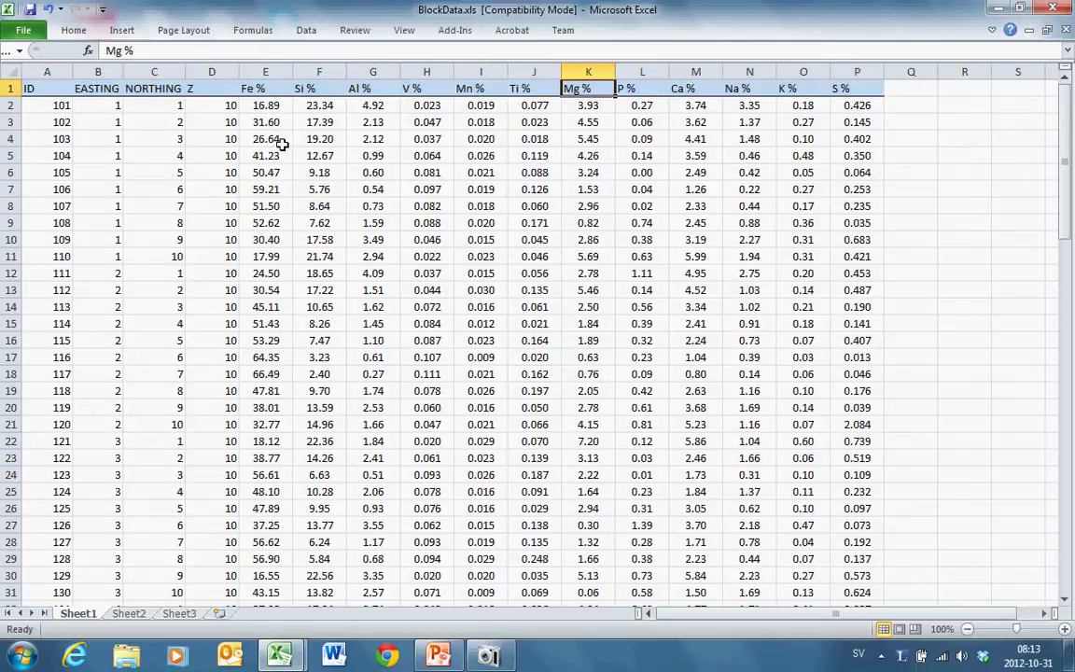
key("Left")
key("Left")
key("Left")
key("Left")
key("Left")
key("Left")
key("Left")
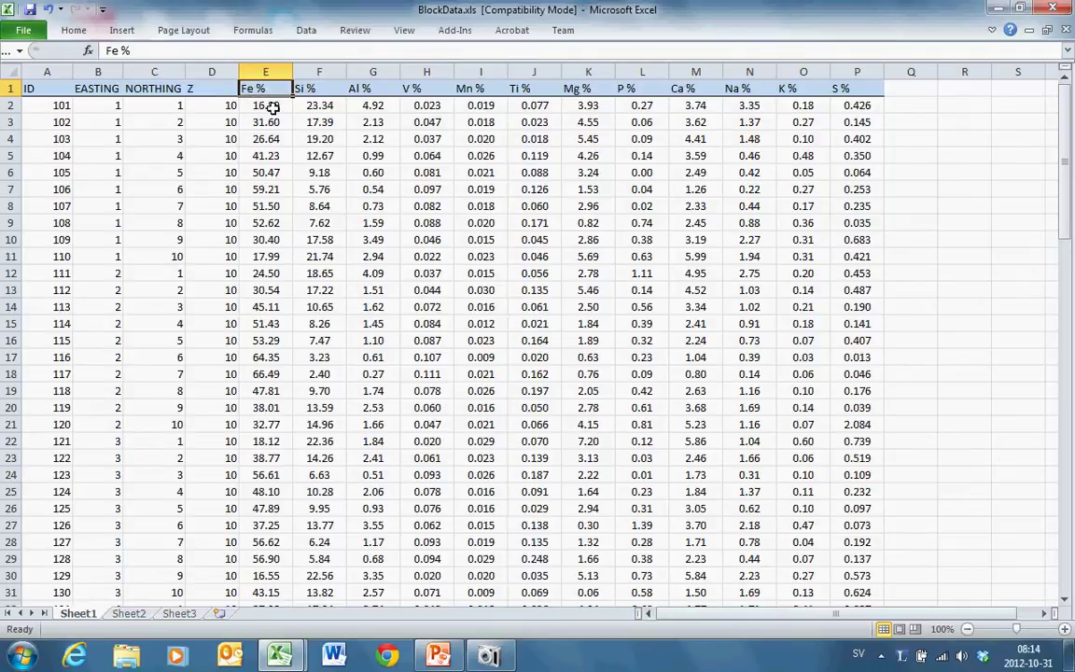
left_click(272, 111)
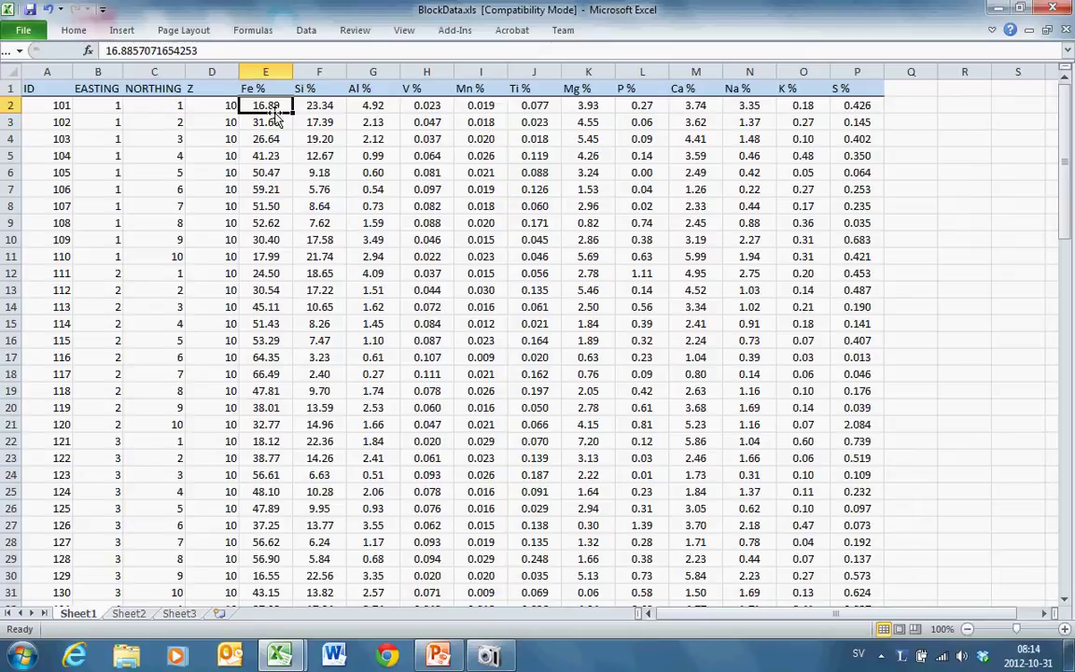
key("Up")
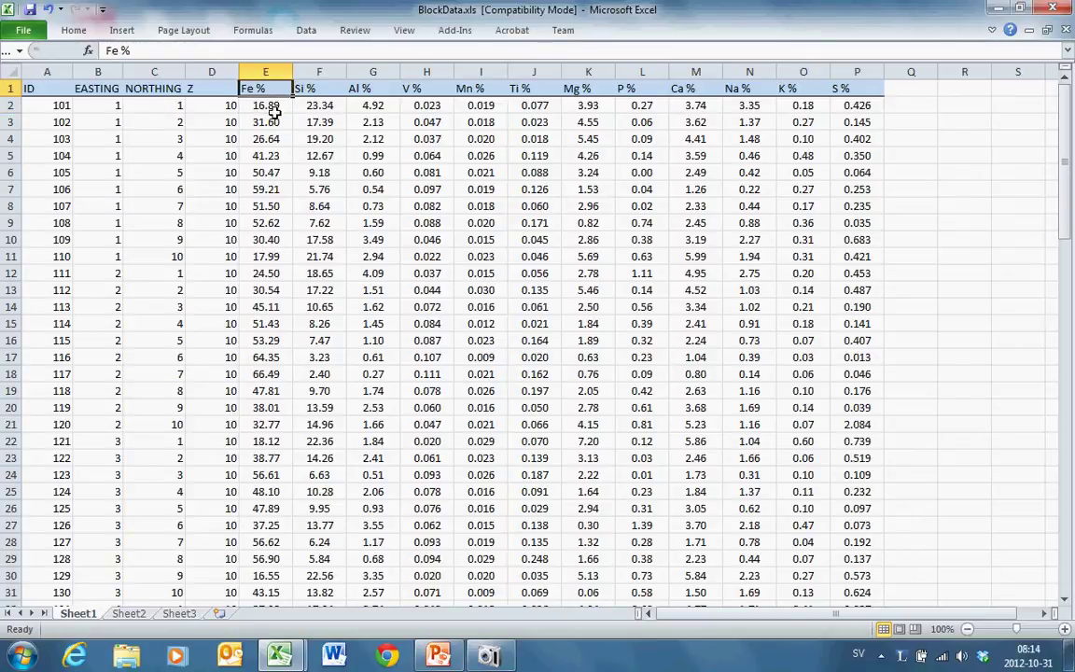
key("Right")
key("Right")
key("Right")
key("Right")
key("Right")
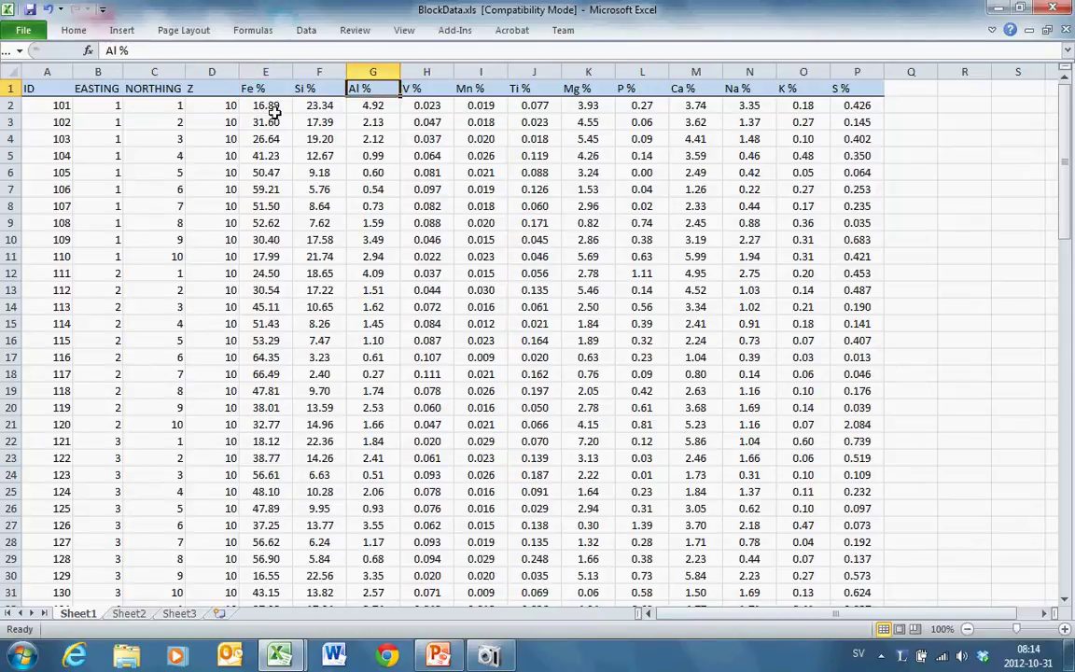
key("Right")
key("Right")
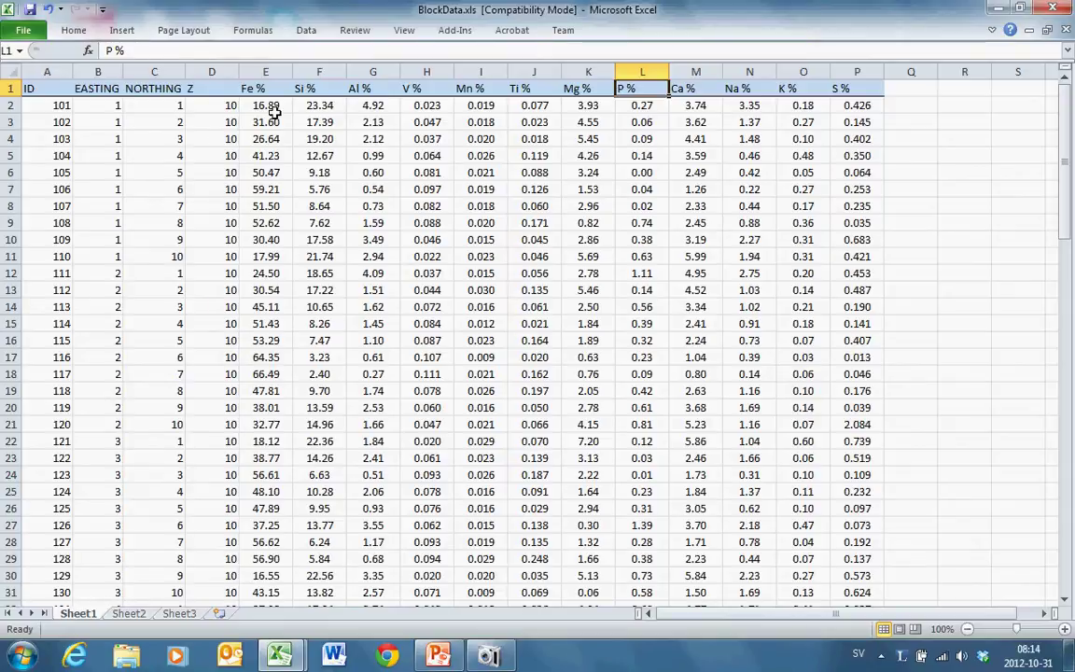
Select the full table from the ID header, columns A–P to row 101, and copy it
left_click(41, 92)
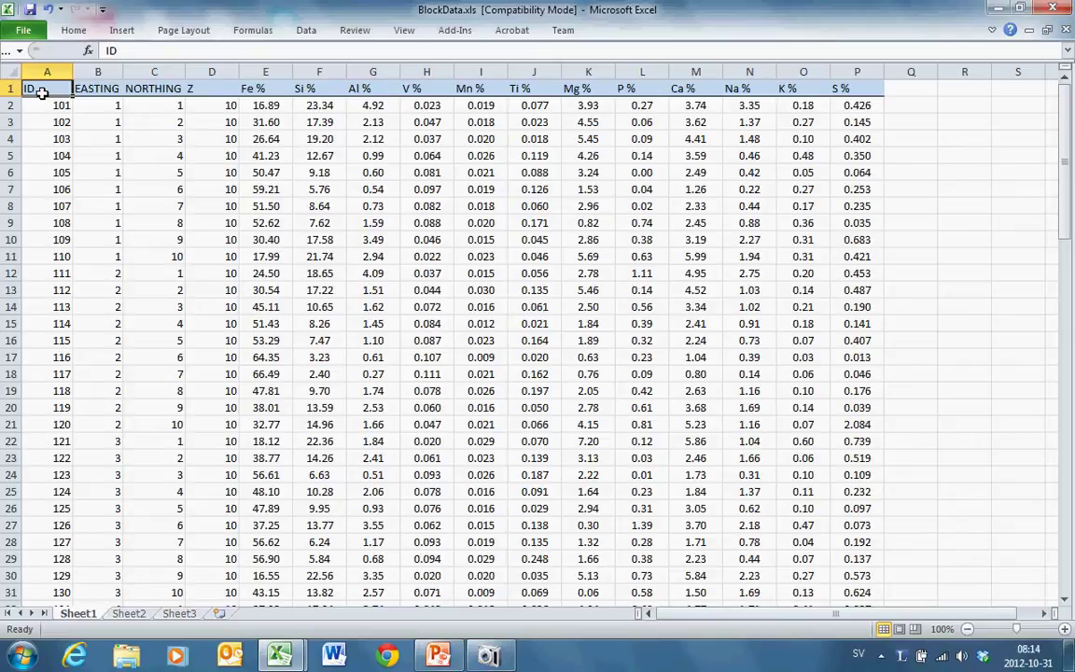
key("ctrl+shift+Right")
key("ctrl+shift+Down")
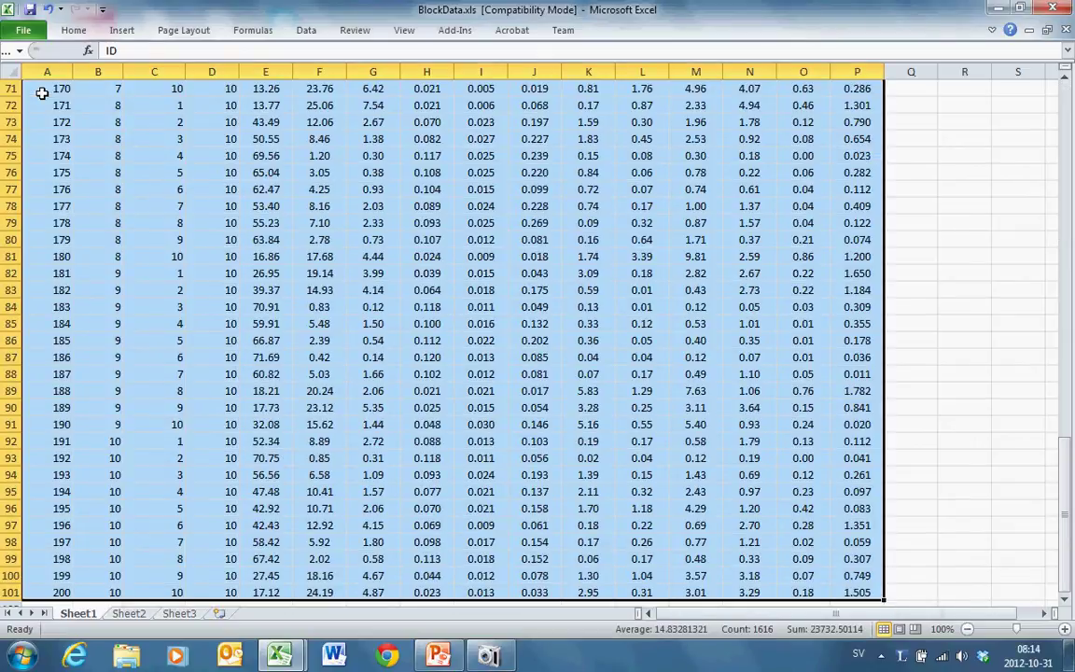
key("ctrl+c")
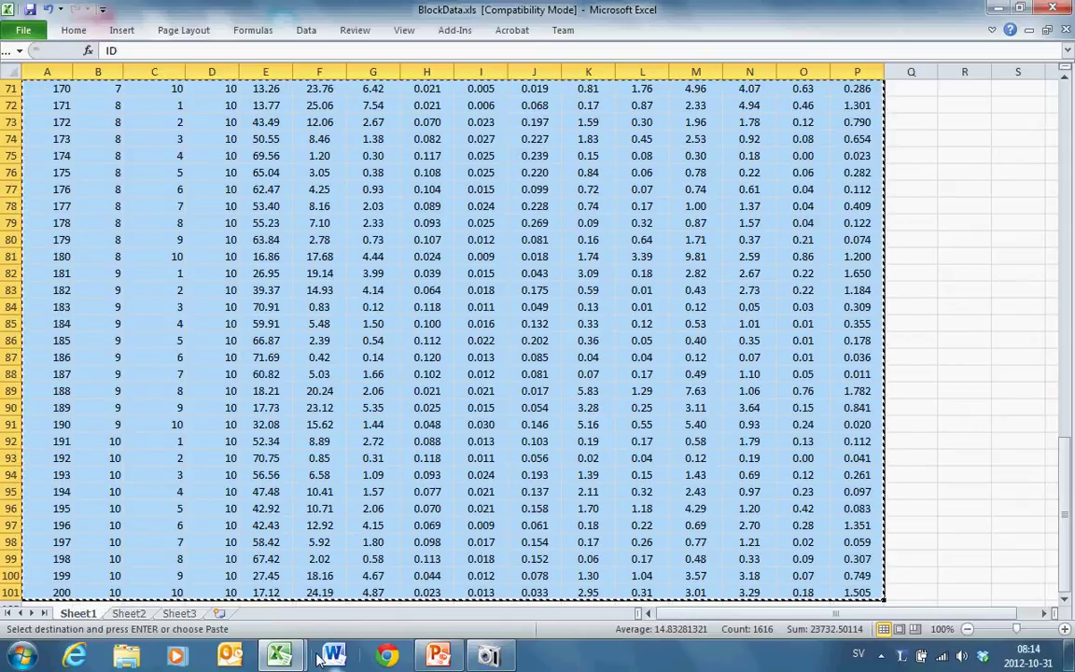
Launch HSC Chemistry 7.1, open the Geo module and dismiss the startup tip
mouse_move(279, 656)
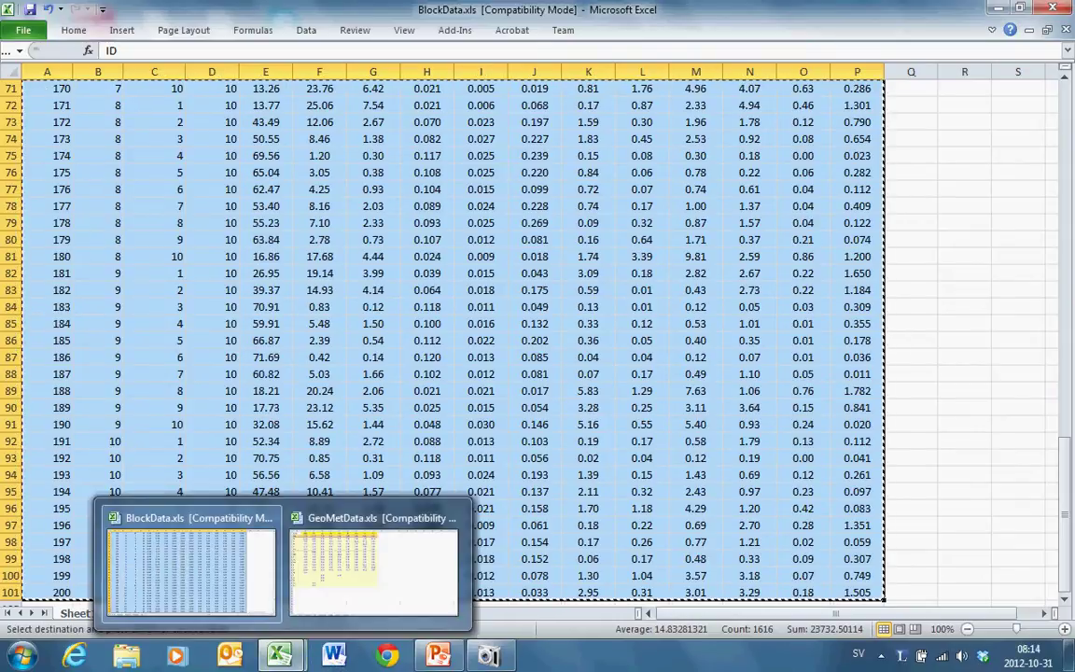
left_click(20, 656)
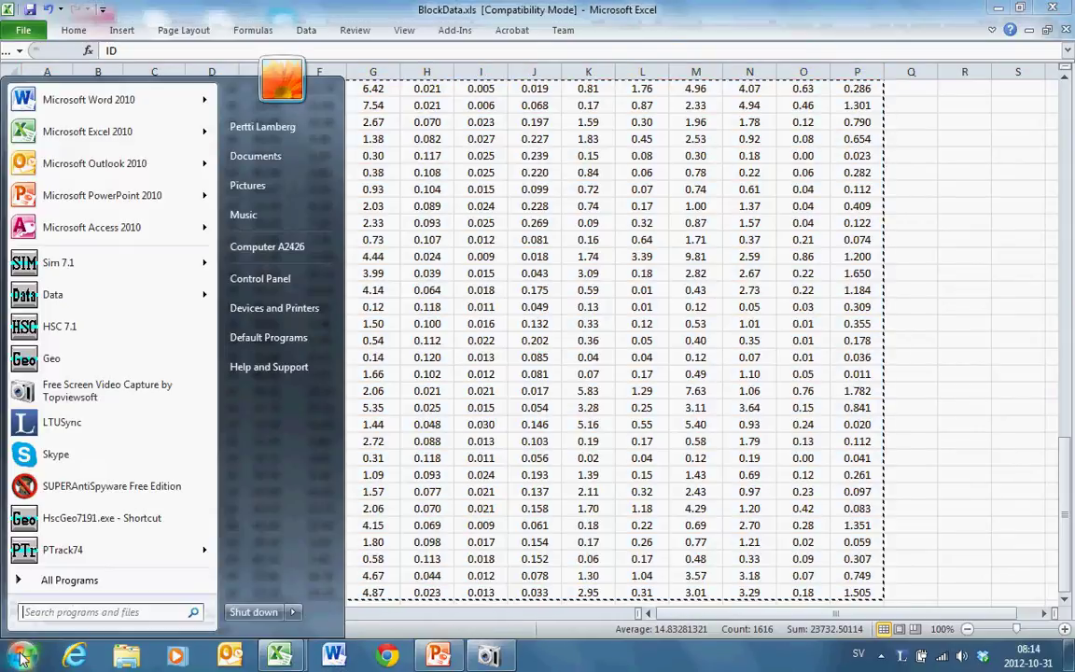
left_click(58, 332)
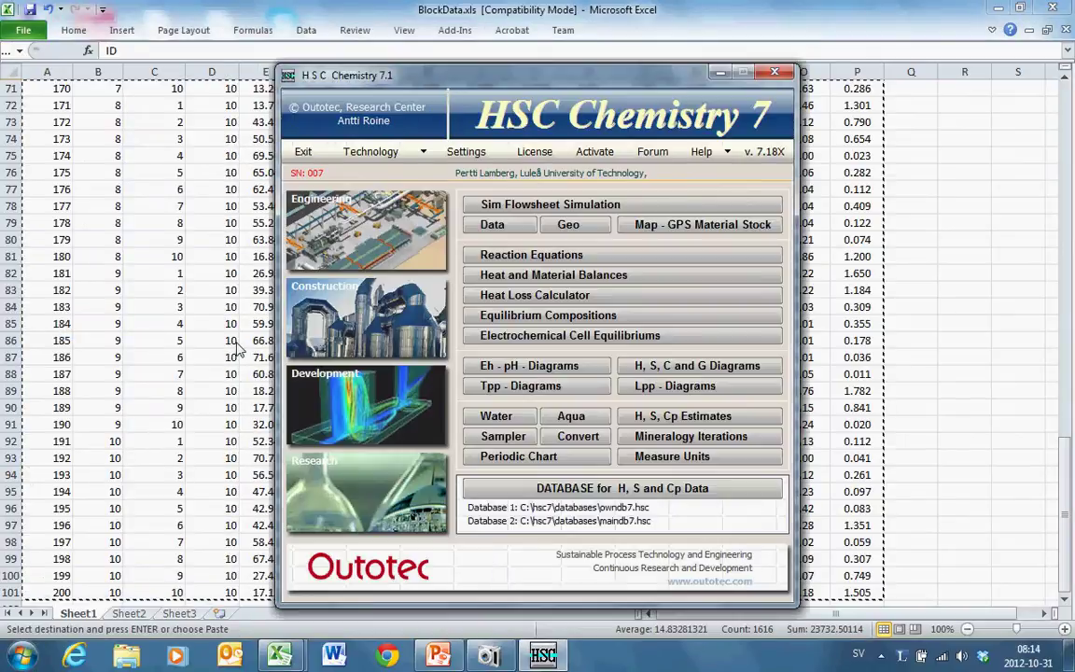
left_click(563, 231)
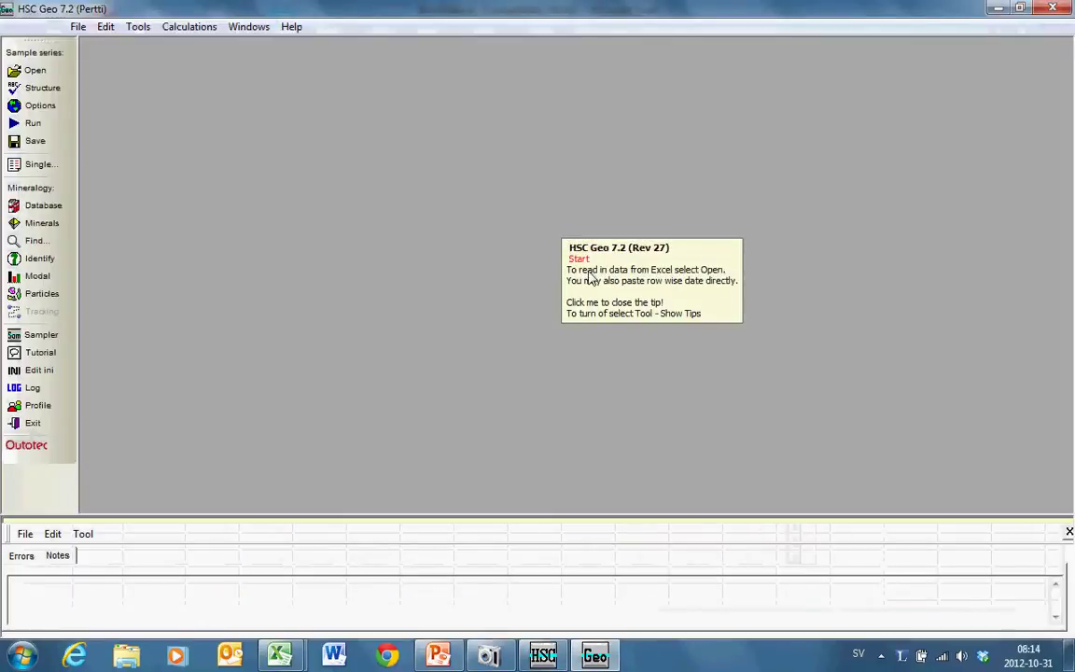
left_click(591, 277)
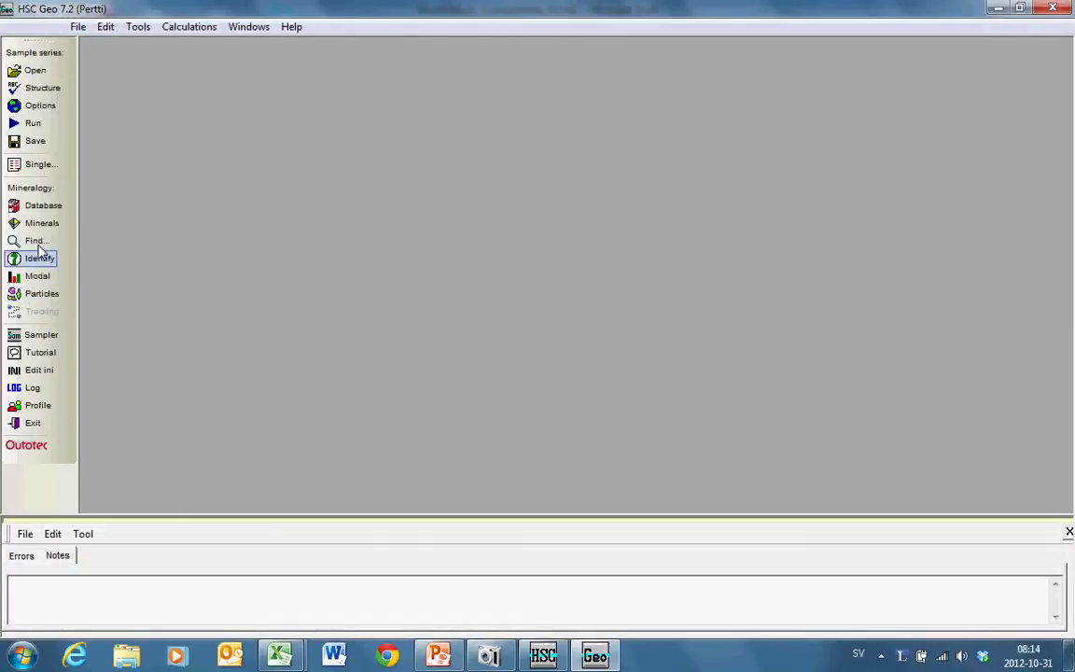
Paste the assay table as new Data 1, identify its structure, and maximize the sheet
left_click(104, 28)
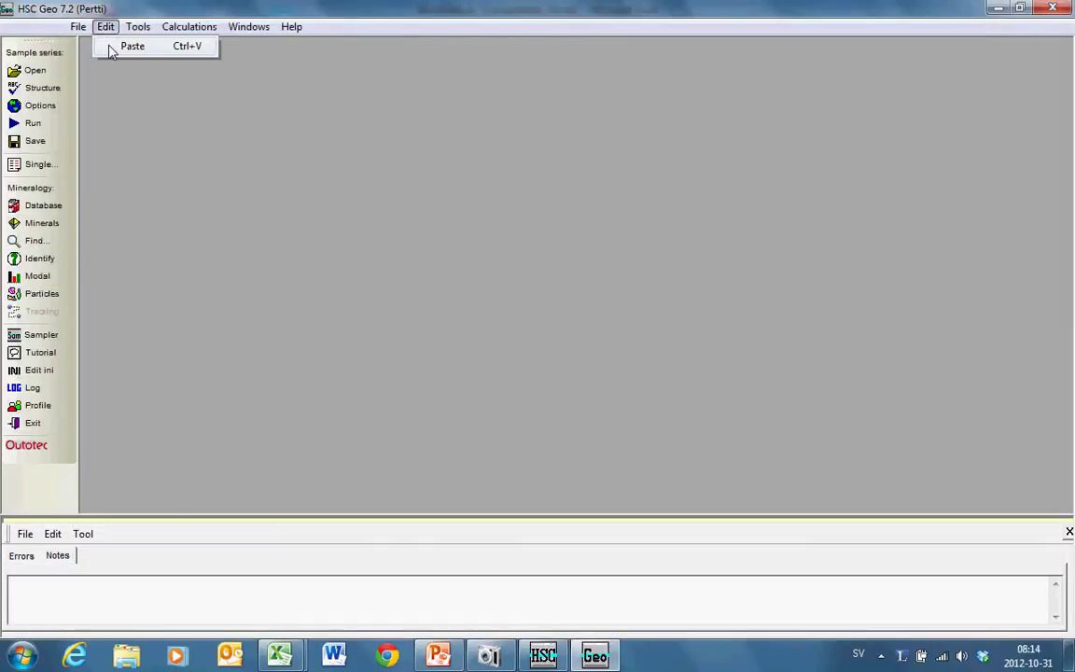
left_click(110, 51)
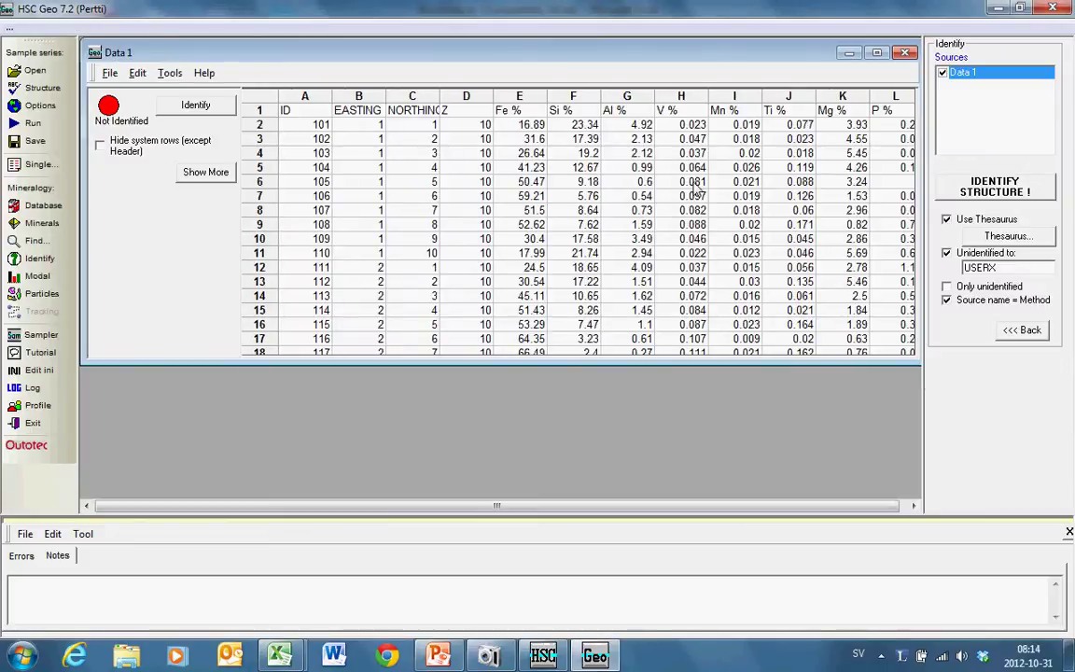
left_click(1026, 185)
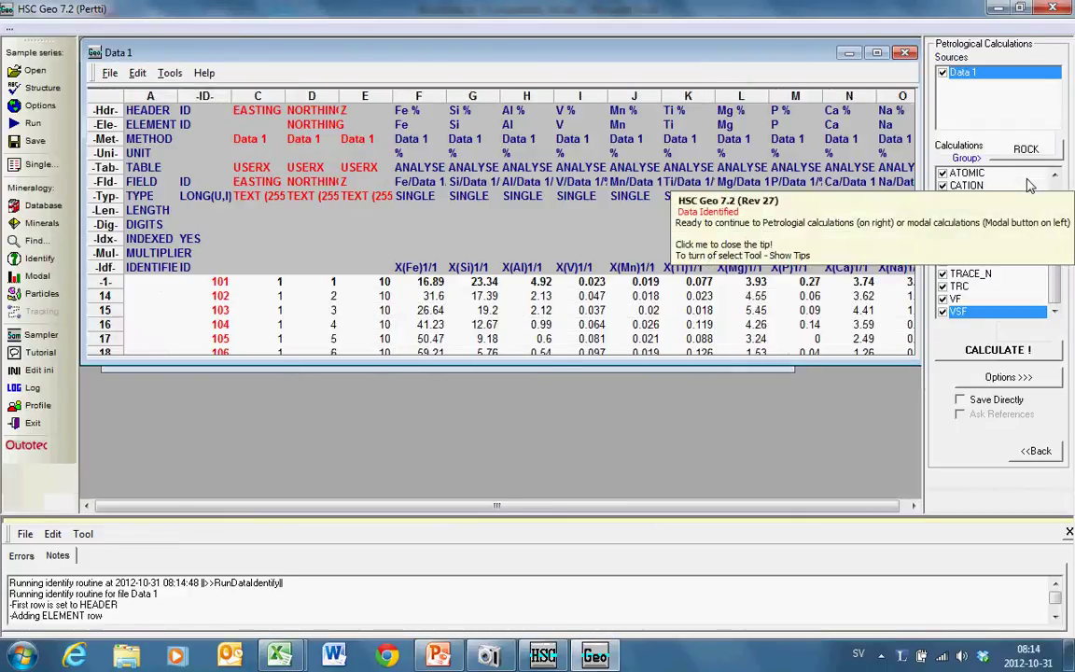
left_click(877, 53)
Review the identified header row out to S % and the sample IDs from 101 to 151
key("Right")
key("Right")
key("Right")
key("Right")
key("Right")
key("Right")
key("Right")
key("Right")
key("Right")
key("Right")
key("Right")
key("Right")
key("Right")
key("Right")
key("Right")
key("Right")
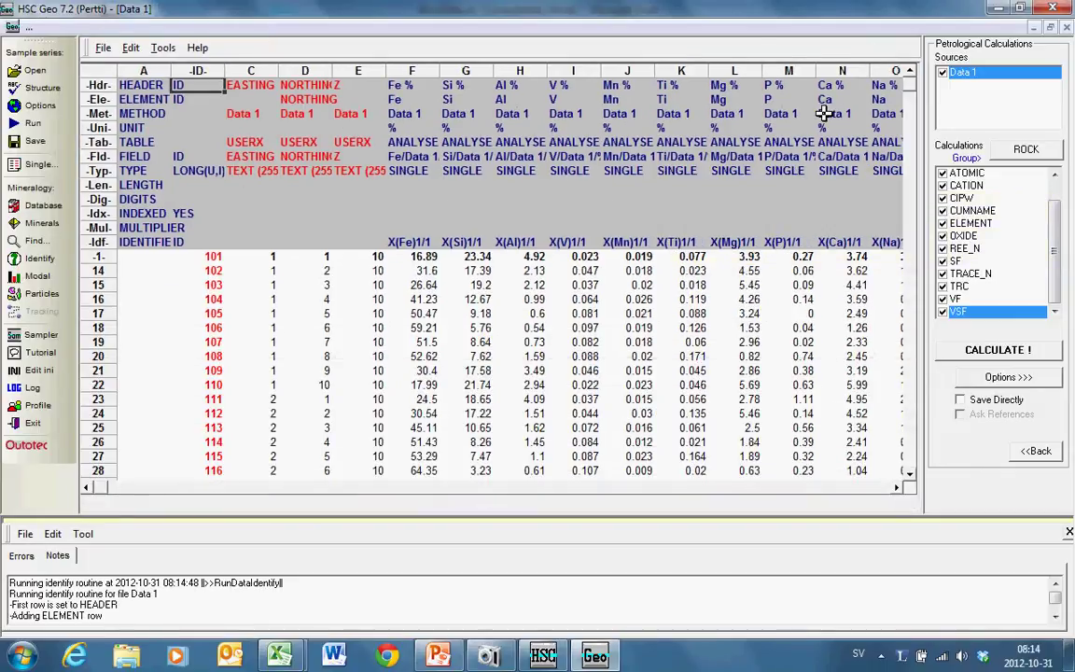
key("Left")
key("Left")
key("Left")
key("Left")
key("Left")
key("Left")
key("Left")
key("Left")
key("Left")
key("Left")
key("Left")
key("Left")
key("Left")
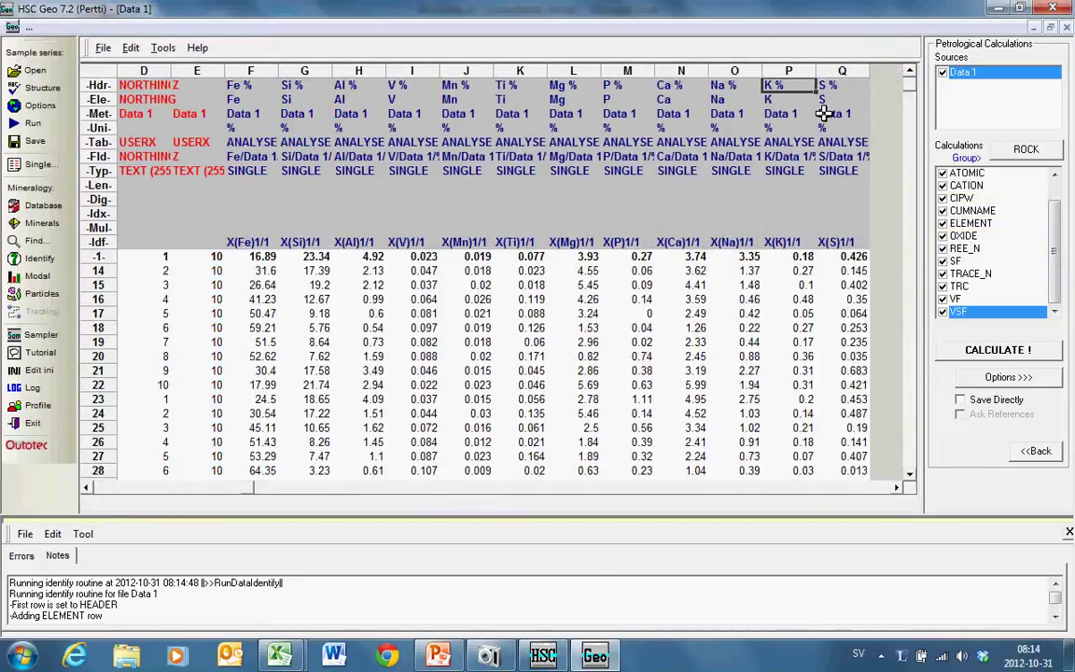
key("Right")
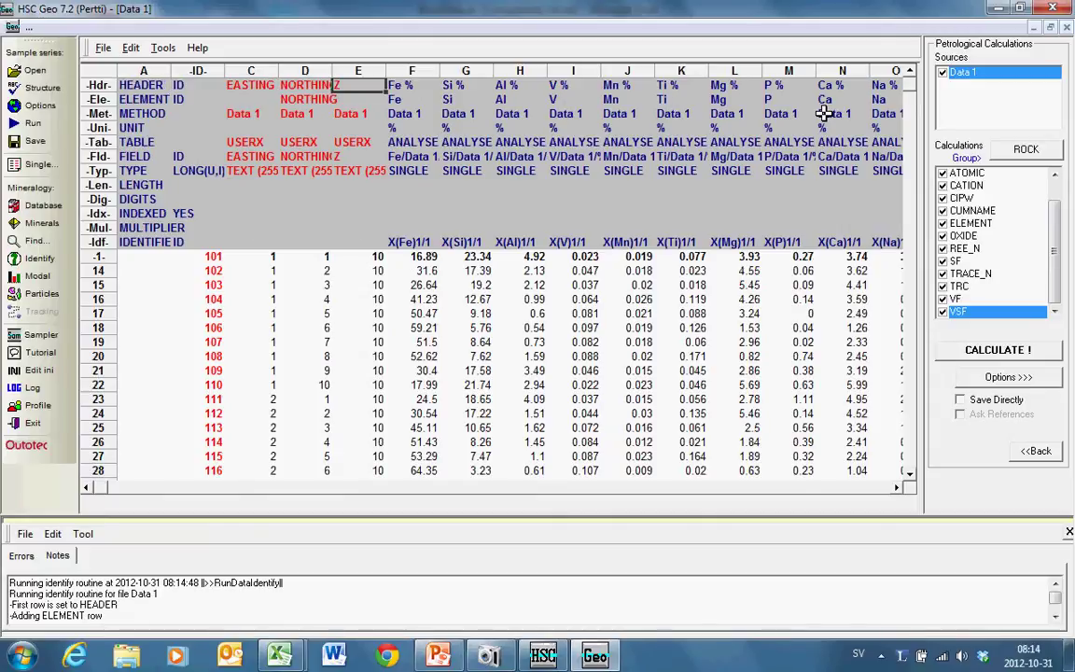
key("Down")
key("Down")
key("Down")
key("Down")
key("Down")
key("Down")
key("Down")
key("Down")
key("Down")
key("Down")
key("Down")
key("Down")
key("Down")
key("Down")
key("Down")
key("Down")
key("Down")
key("Up")
key("Up")
key("Up")
key("Up")
key("Up")
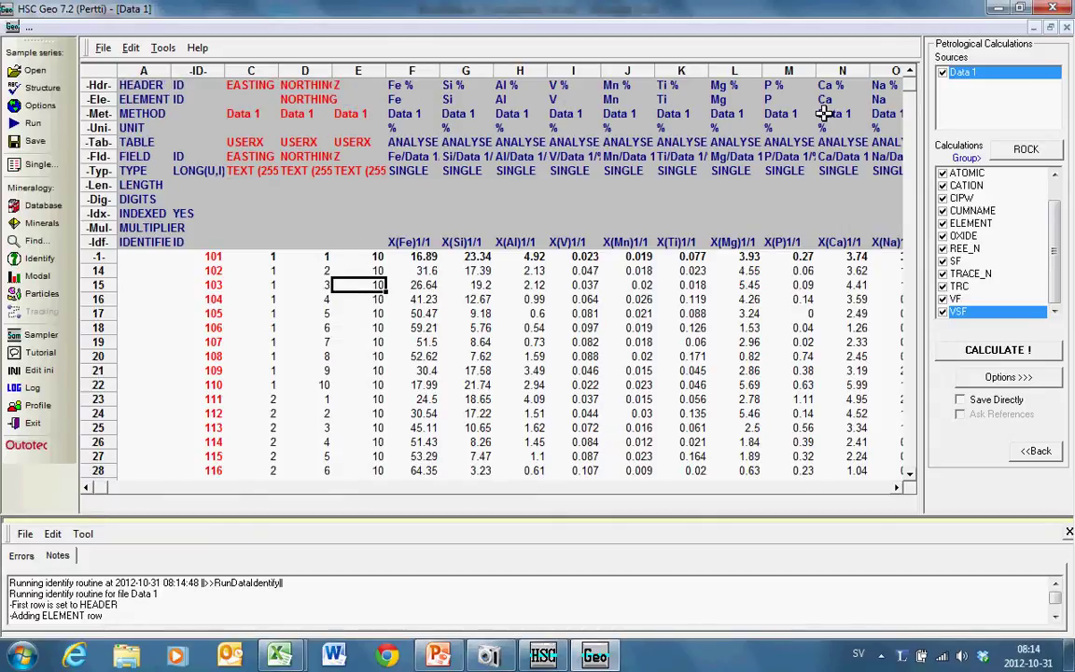
key("Left")
key("Left")
key("Left")
key("Down")
key("Down")
key("Down")
key("Down")
key("Down")
key("Down")
key("Down")
key("Down")
key("Down")
key("Down")
key("Down")
key("Down")
key("Down")
key("Down")
key("Down")
key("Down")
key("Down")
key("Down")
key("Down")
key("Down")
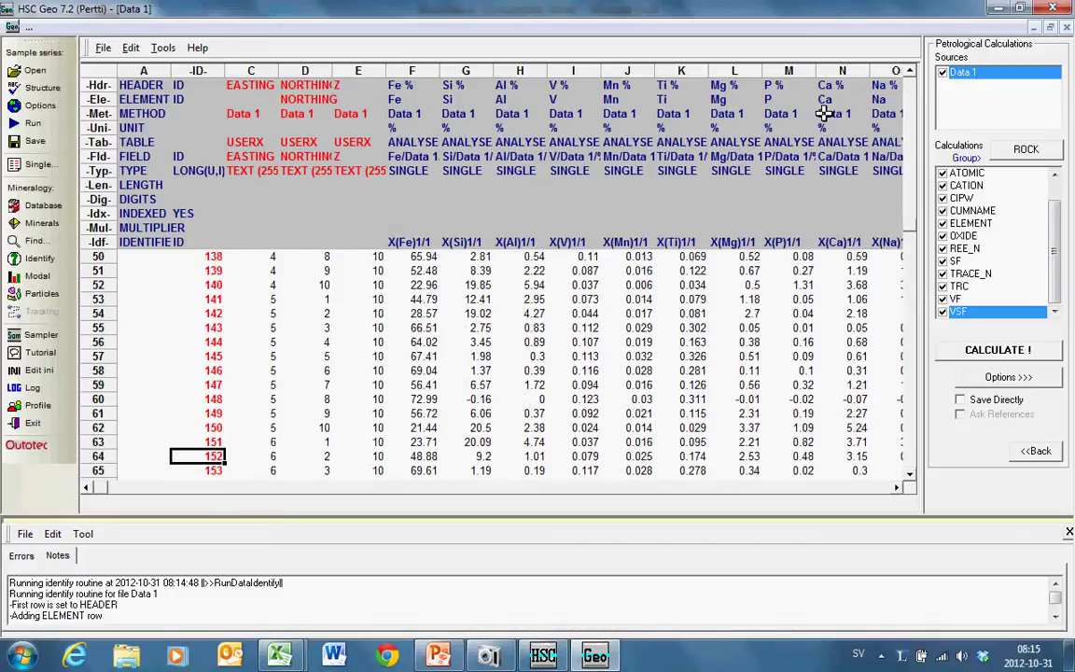
key("Up")
key("Up")
key("Up")
key("Up")
key("Up")
key("Up")
key("Up")
key("Up")
key("Up")
key("Up")
key("Up")
key("Up")
key("Up")
key("Up")
key("Up")
key("Up")
key("Up")
key("Up")
key("Up")
key("Up")
key("Up")
key("Up")
key("Up")
key("Up")
key("Up")
key("Up")
key("Up")
key("Up")
key("Up")
key("Up")
key("Up")
key("Up")
key("Up")
key("Up")
key("Up")
key("Up")
key("Up")
key("Up")
key("Up")
key("Up")
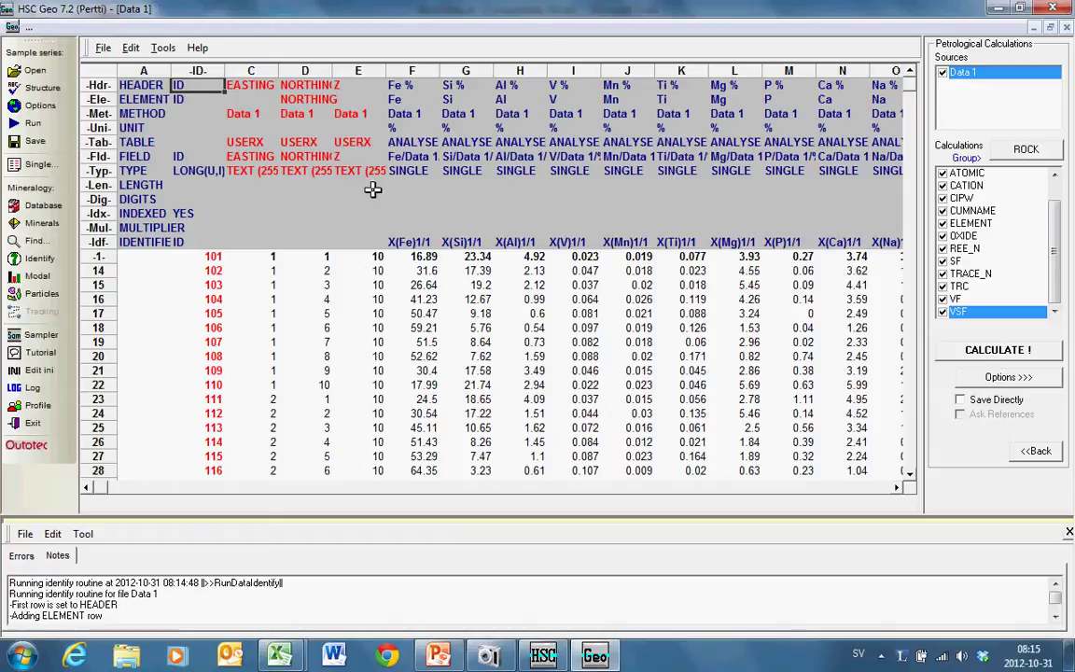
Open Modal Calculations for Data 1, nudge its window, and bring up the GeoMetData.xls preview
left_click(37, 279)
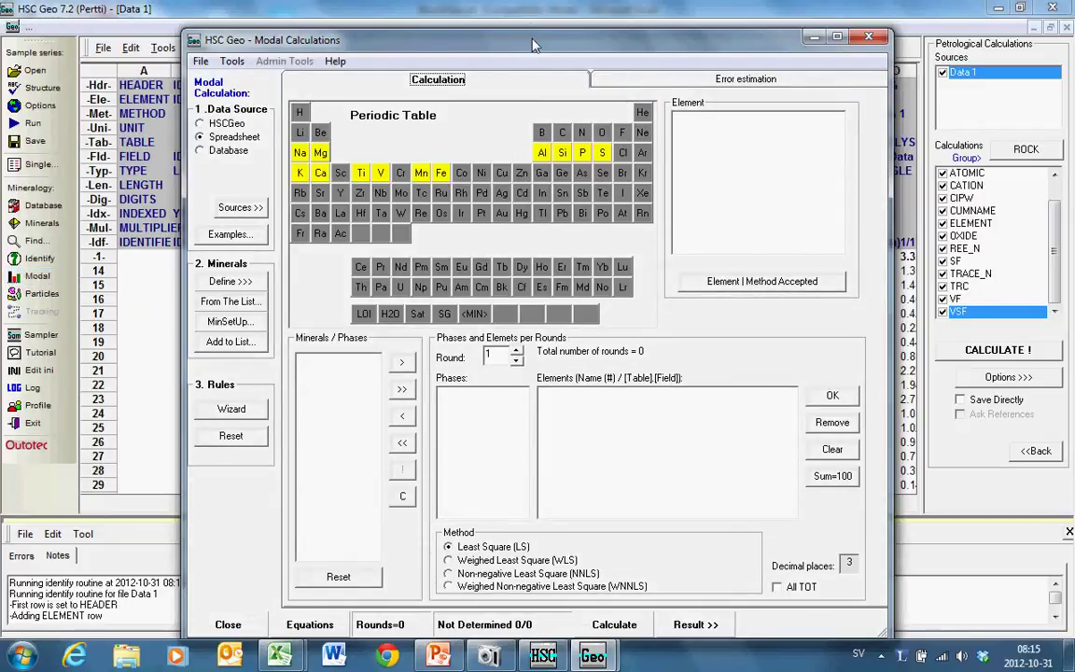
left_click_drag(532, 42, 512, 24)
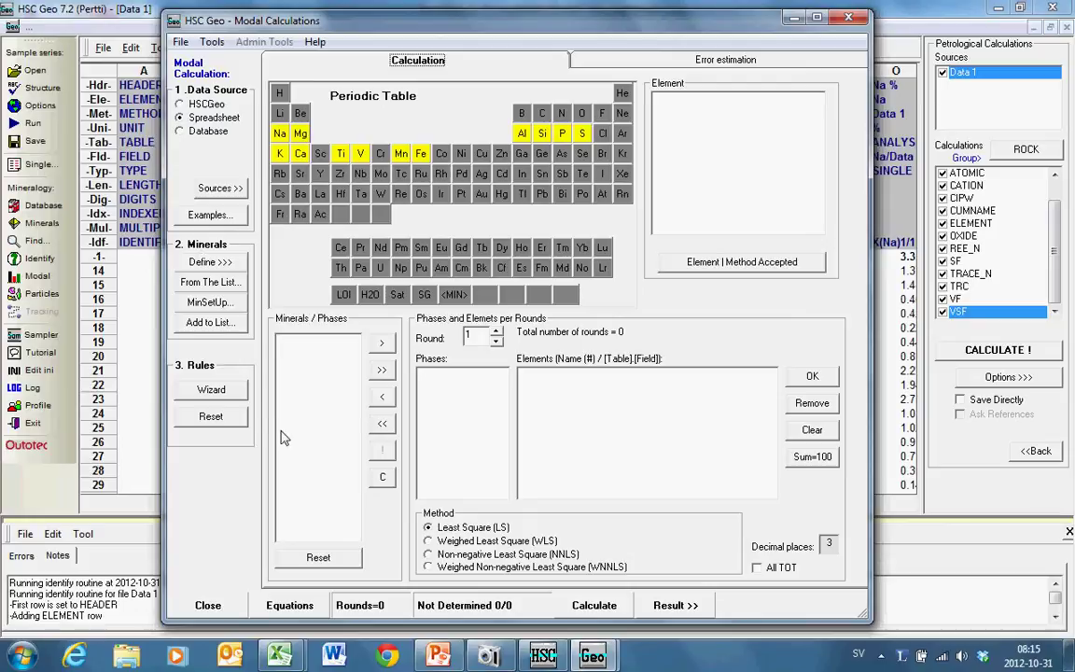
mouse_move(282, 652)
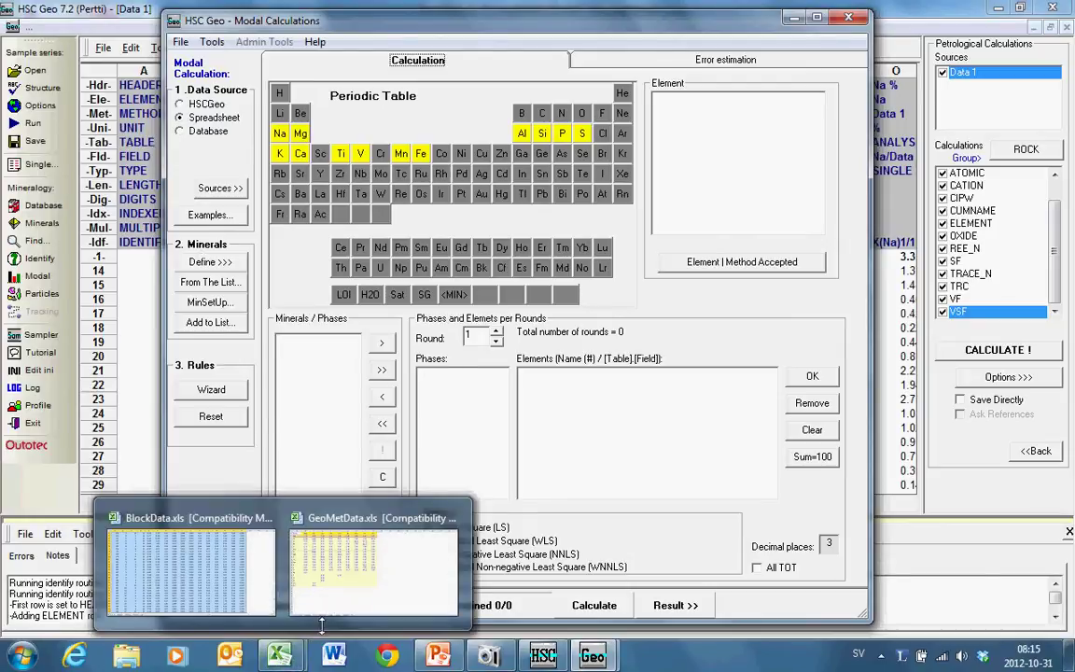
mouse_move(336, 574)
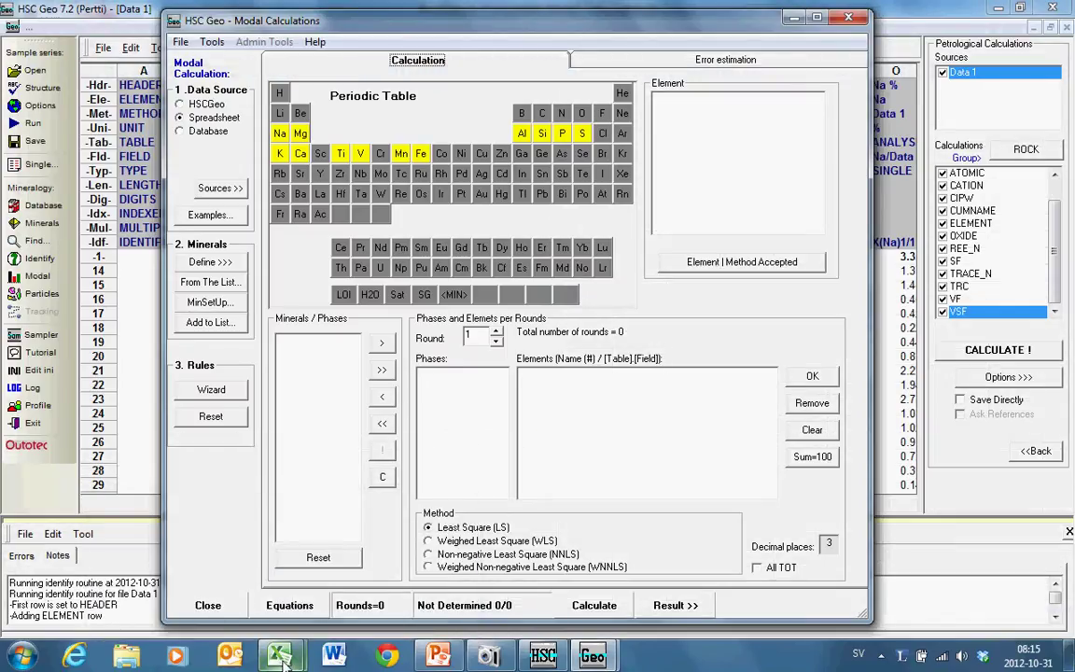
In GeoMetData.xls, check the Ti values along row 8 from B8, then return to HSC Geo
left_click(331, 623)
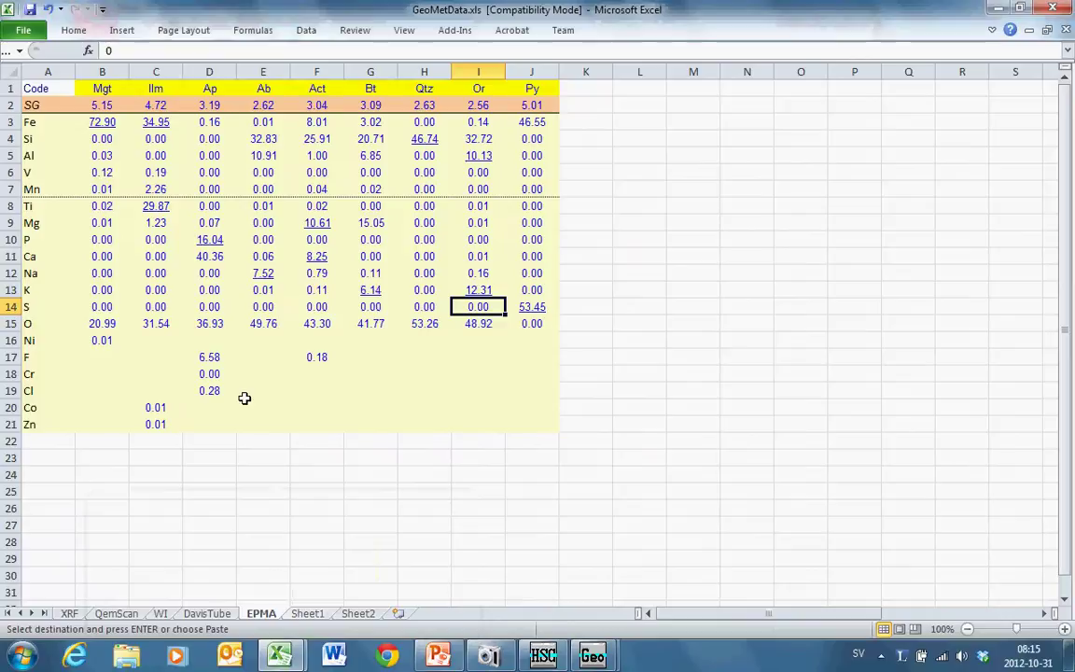
left_click(244, 396)
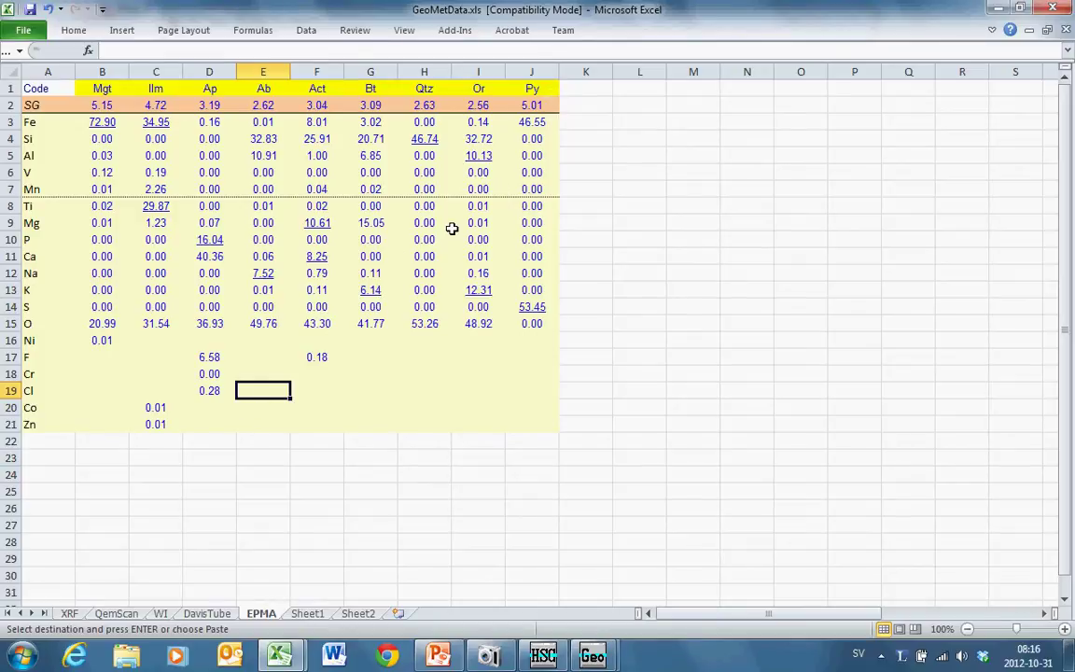
left_click(101, 206)
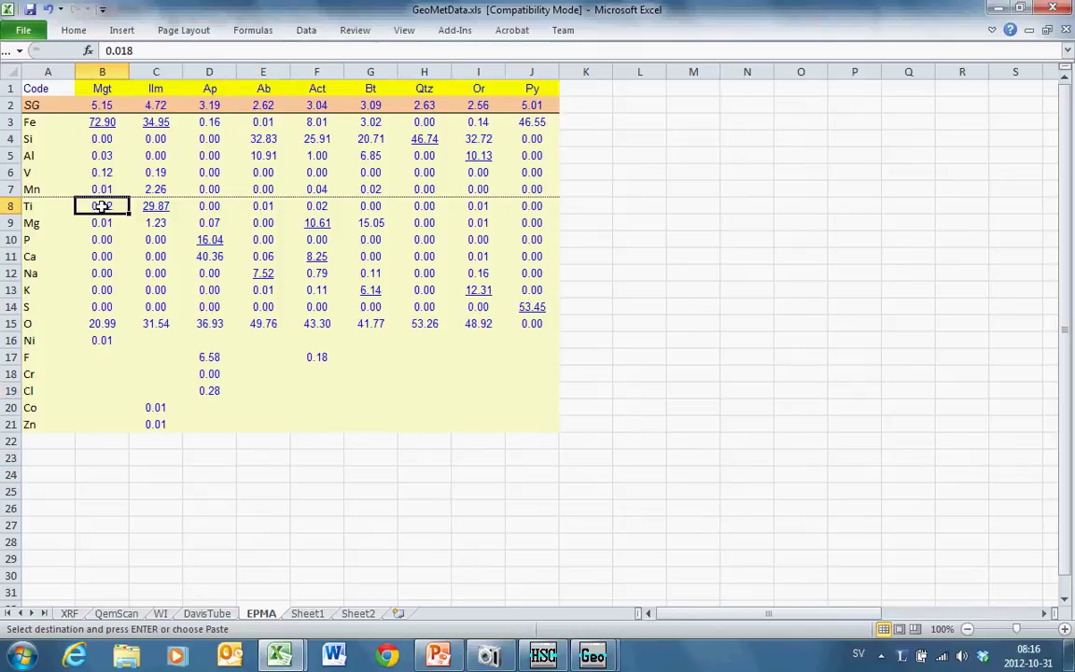
key("Right")
key("Right")
key("Right")
key("Right")
key("Right")
key("Right")
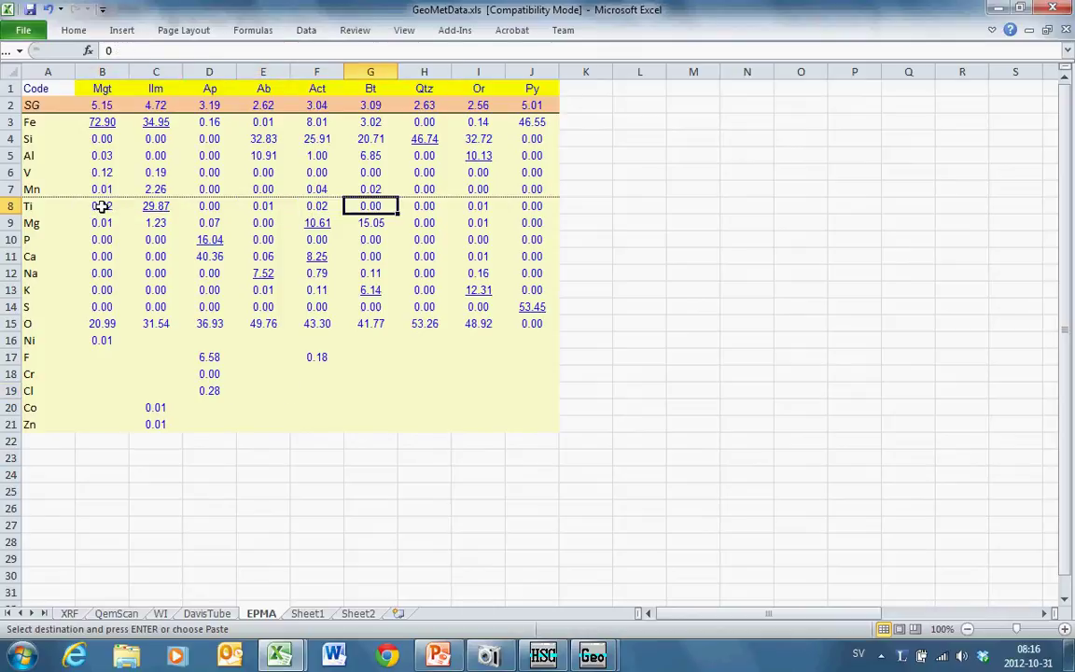
key("Right")
key("Right")
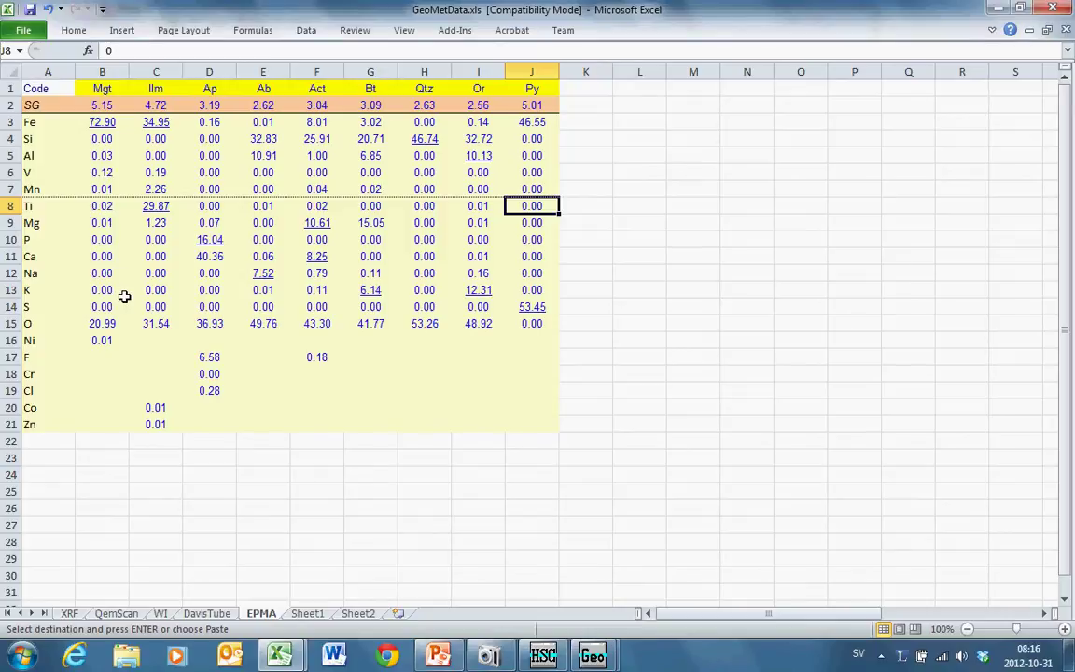
key("alt+Tab")
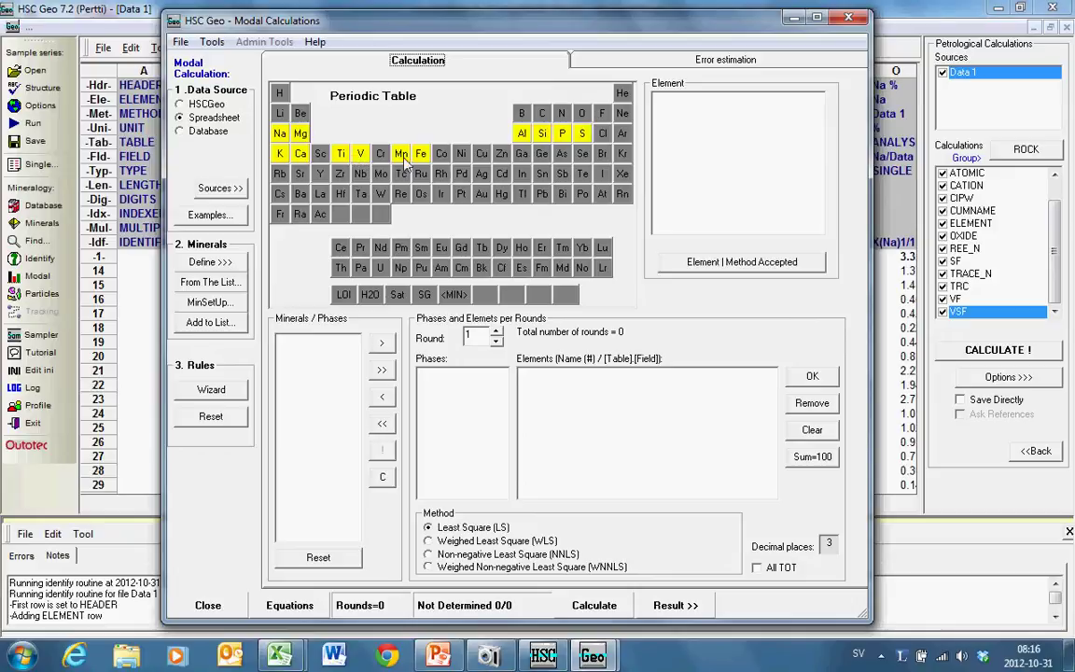
left_click_drag(419, 31, 396, 31)
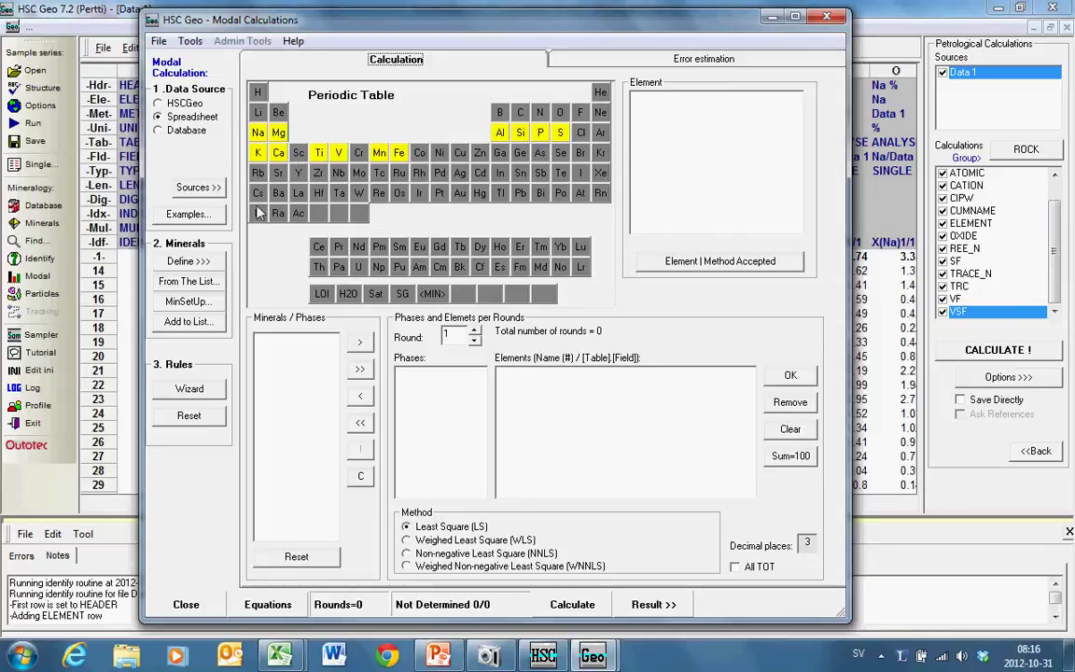
Open the mineral database and search by Location with criterion 'malm' to list Malmberget minerals
left_click(191, 261)
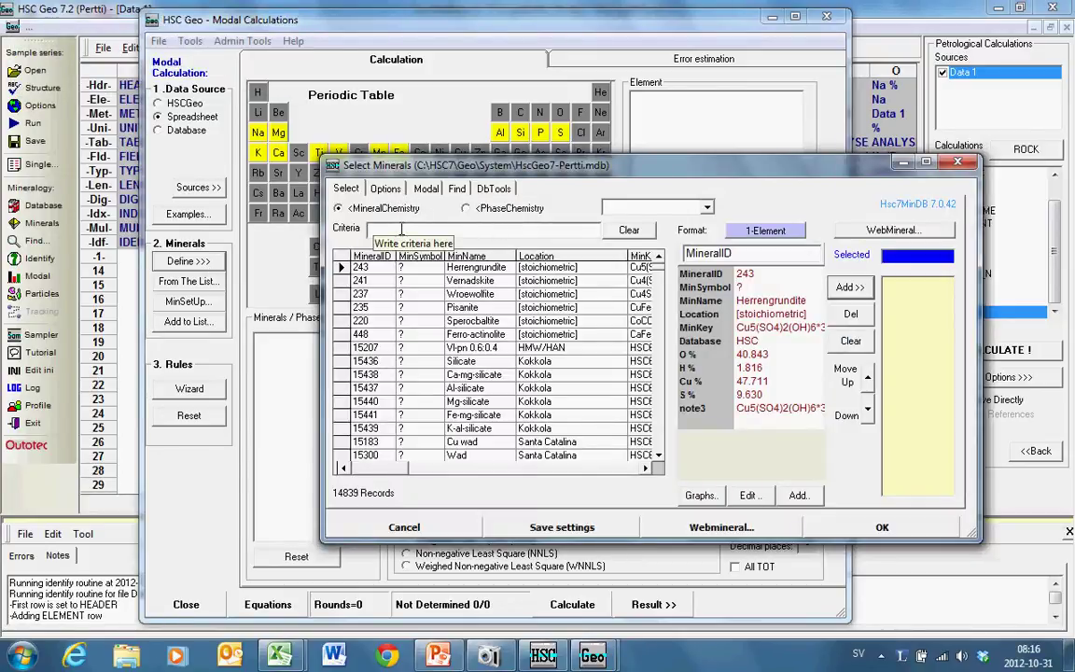
type("magnetite")
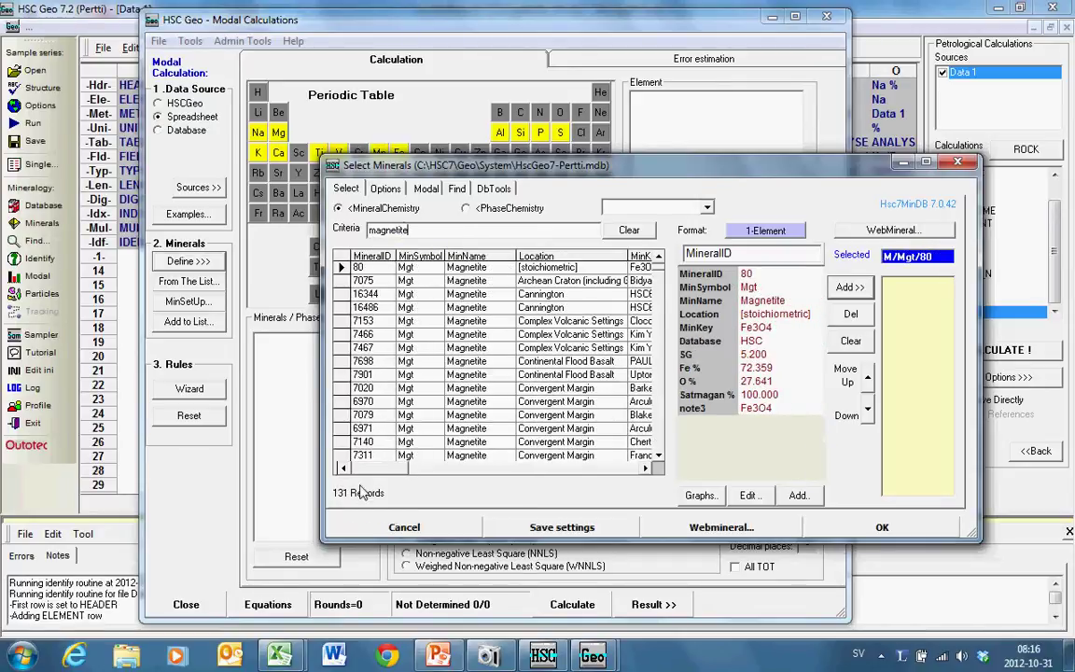
left_click(393, 192)
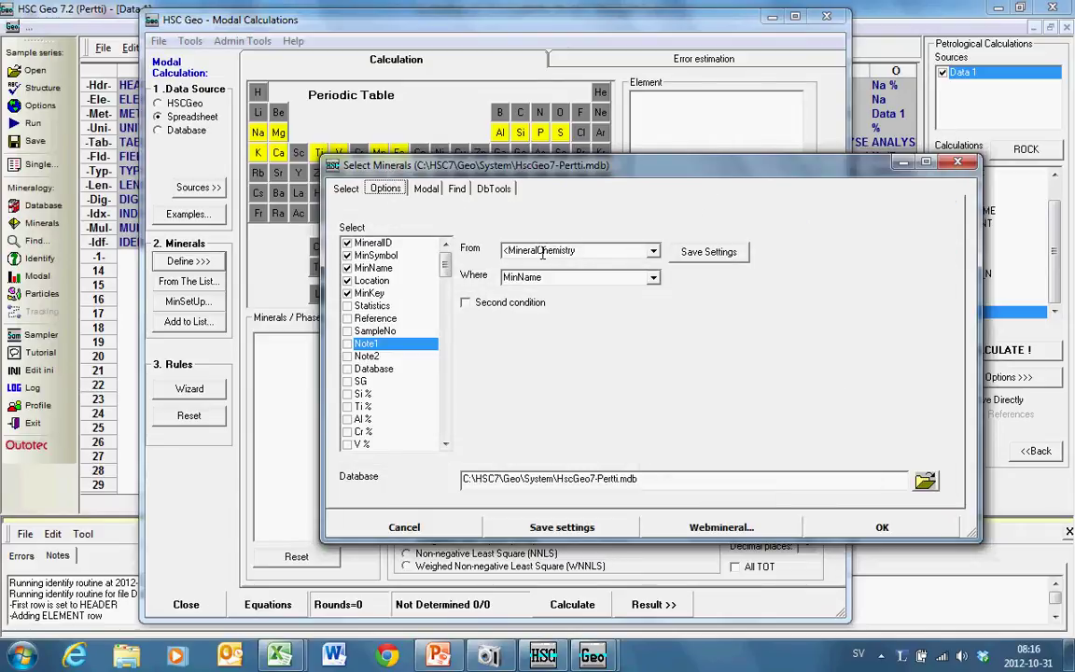
left_click(653, 277)
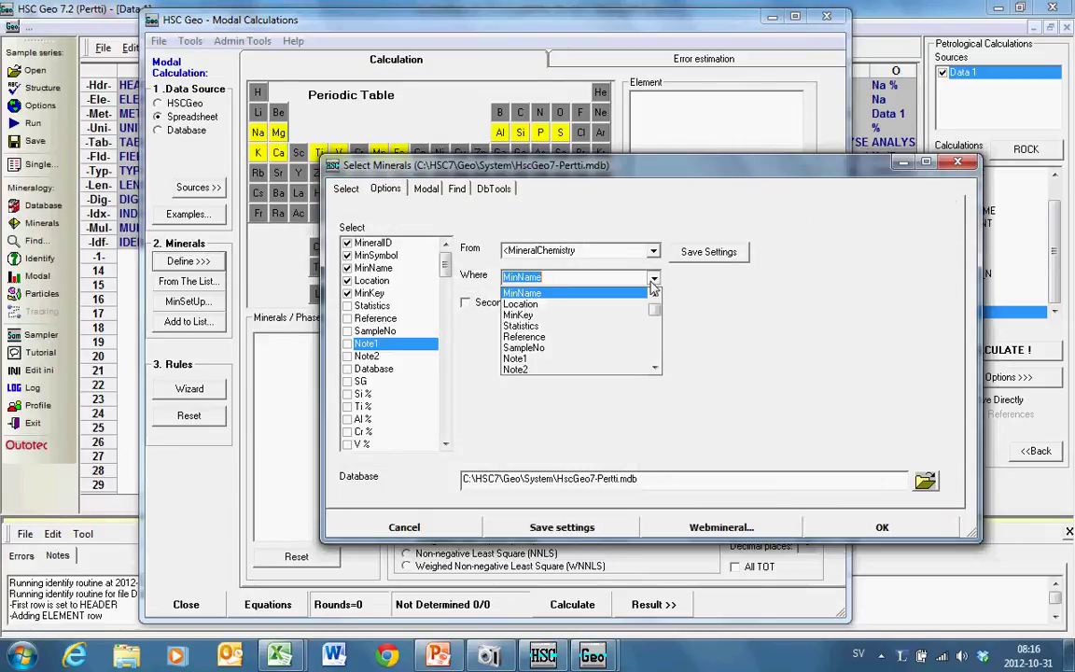
left_click(643, 297)
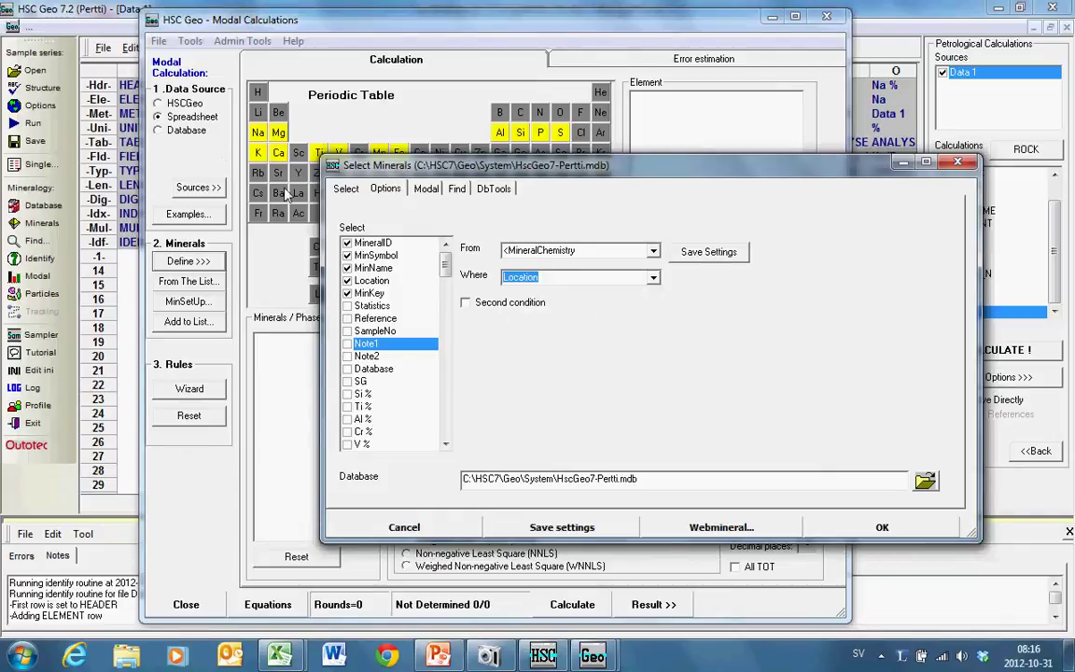
left_click(346, 188)
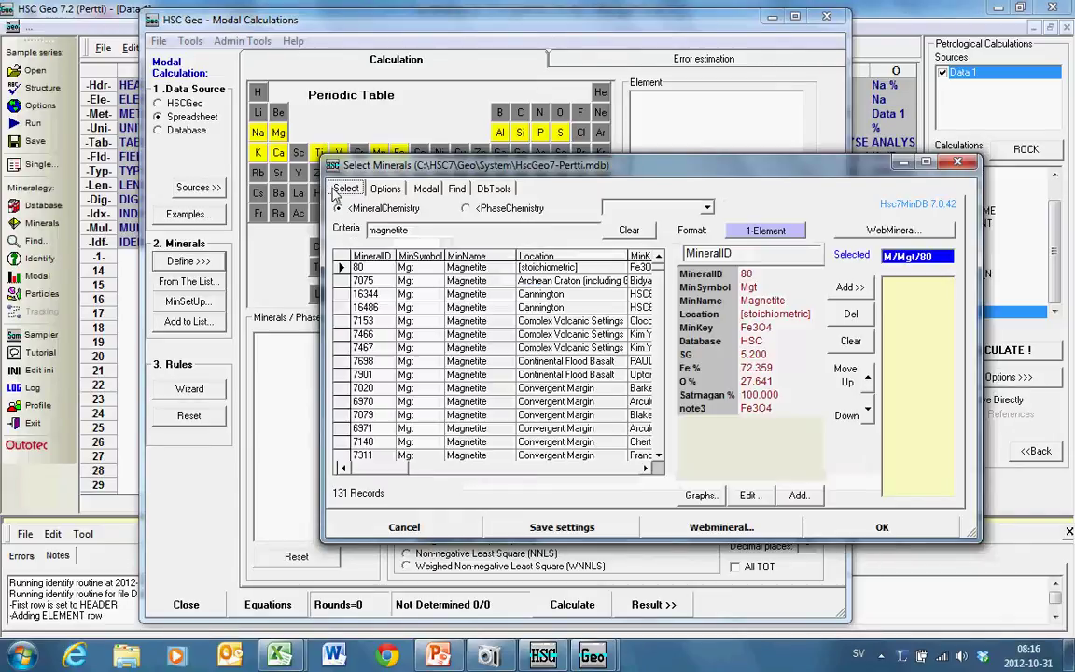
double_click(418, 236)
type("malmb")
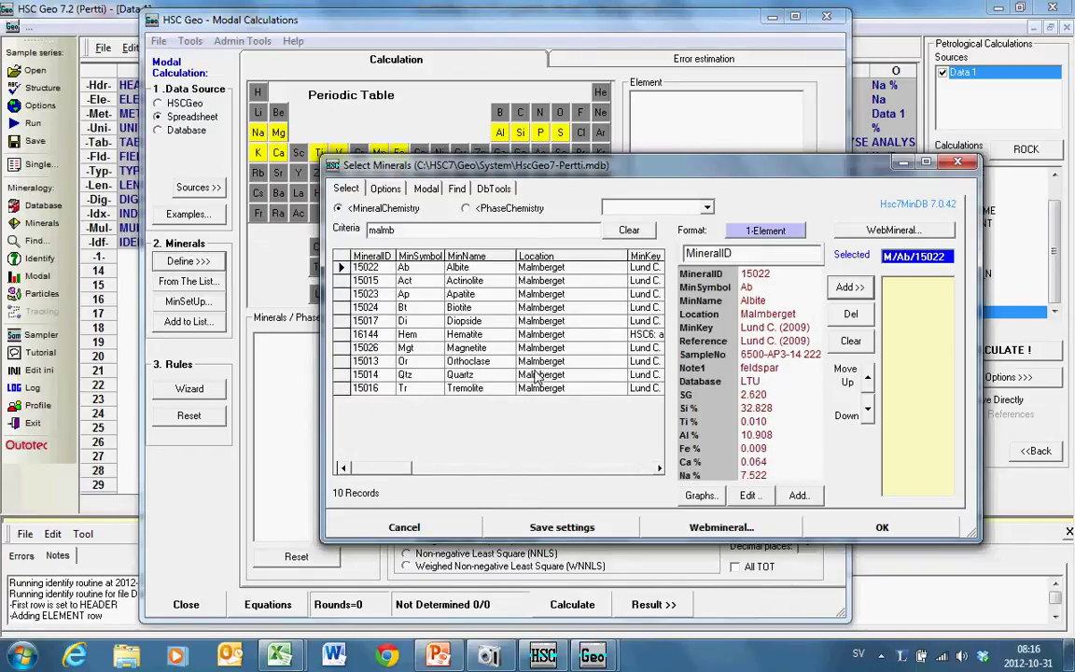
Add the Malmberget Albite, Actinolite, Apatite, Biotite, Magnetite, Orthoclase and Quartz records to the chosen list
left_click(559, 269)
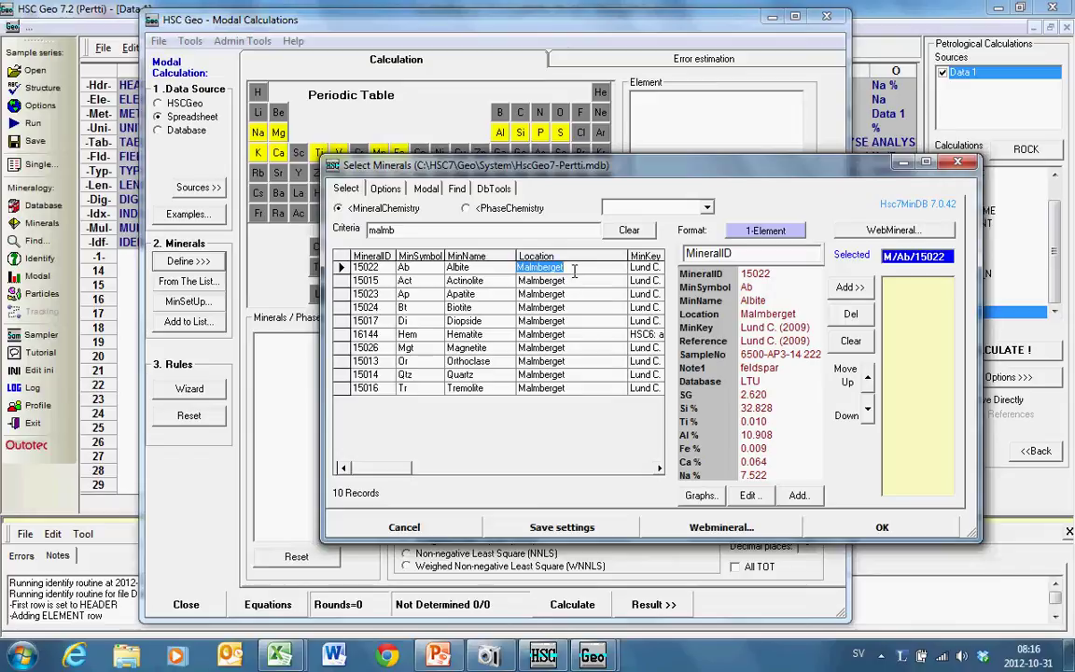
left_click(842, 291)
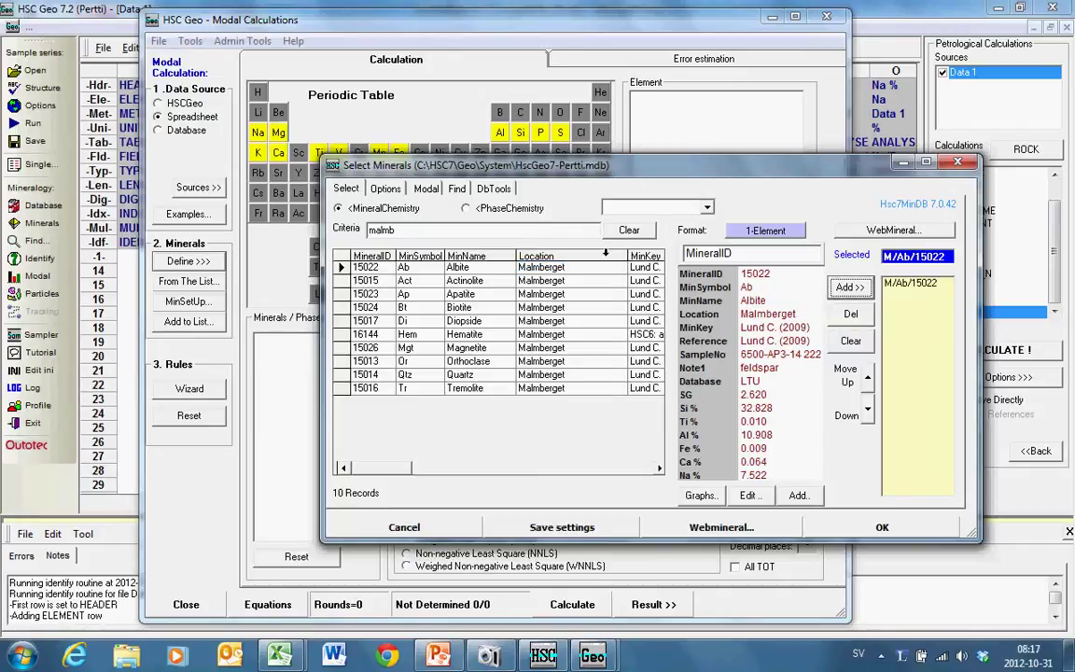
left_click(580, 281)
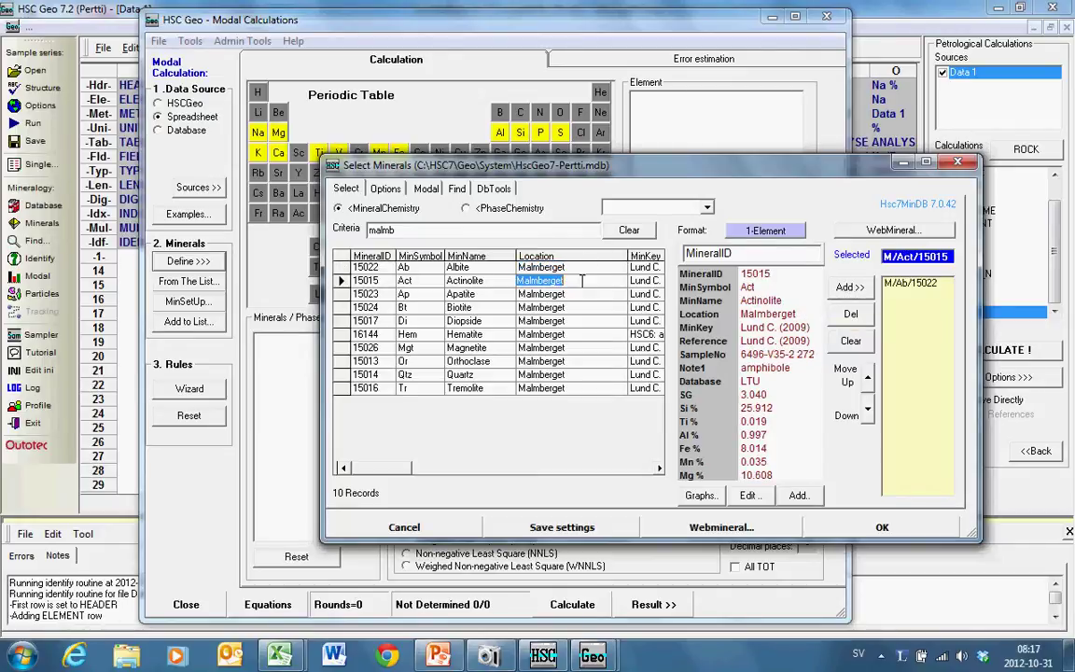
left_click(856, 289)
left_click(590, 293)
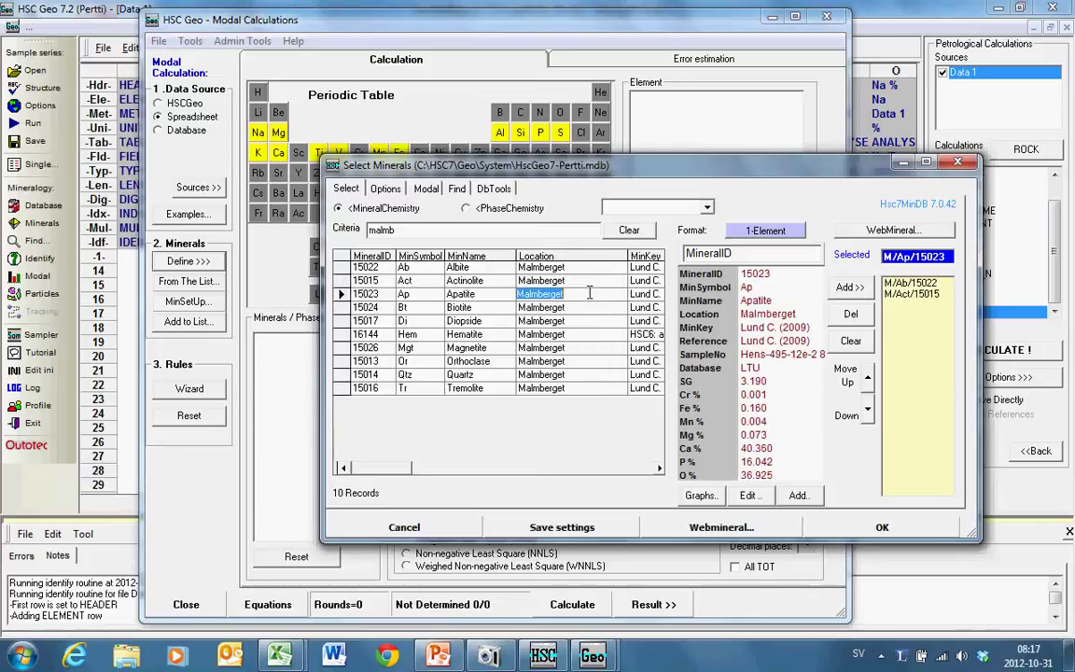
left_click(857, 288)
left_click(541, 307)
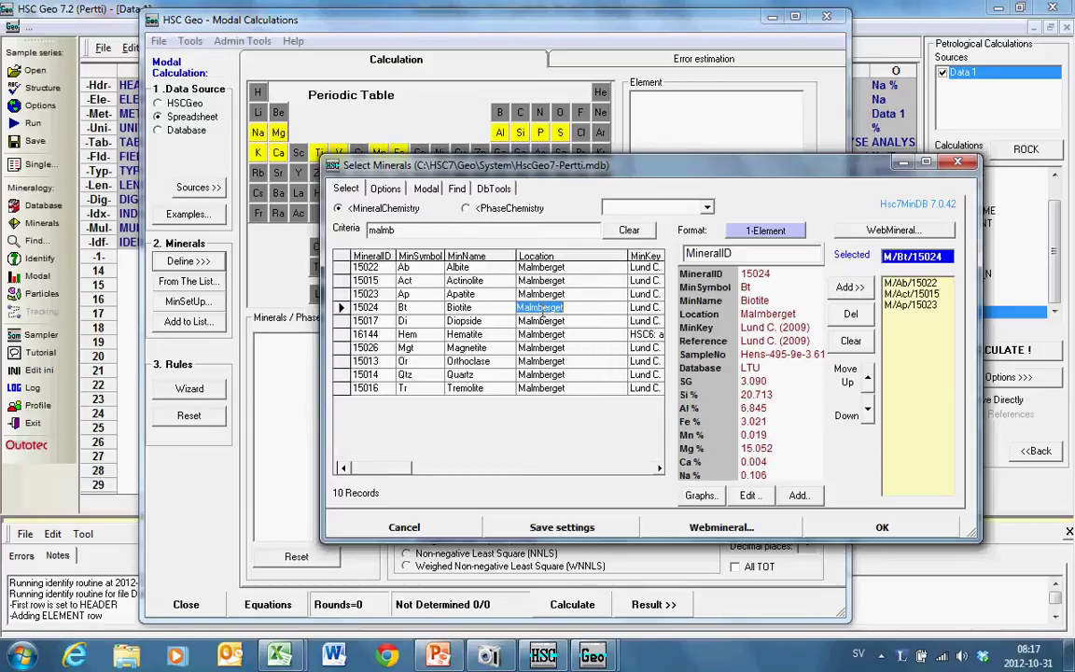
left_click(845, 288)
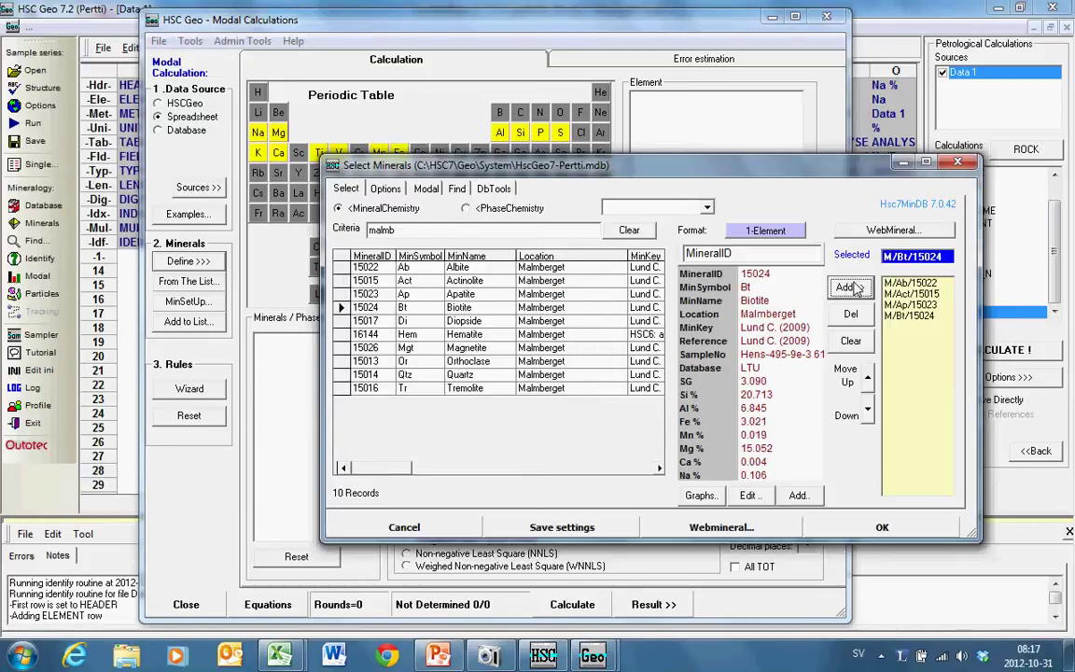
left_click(527, 349)
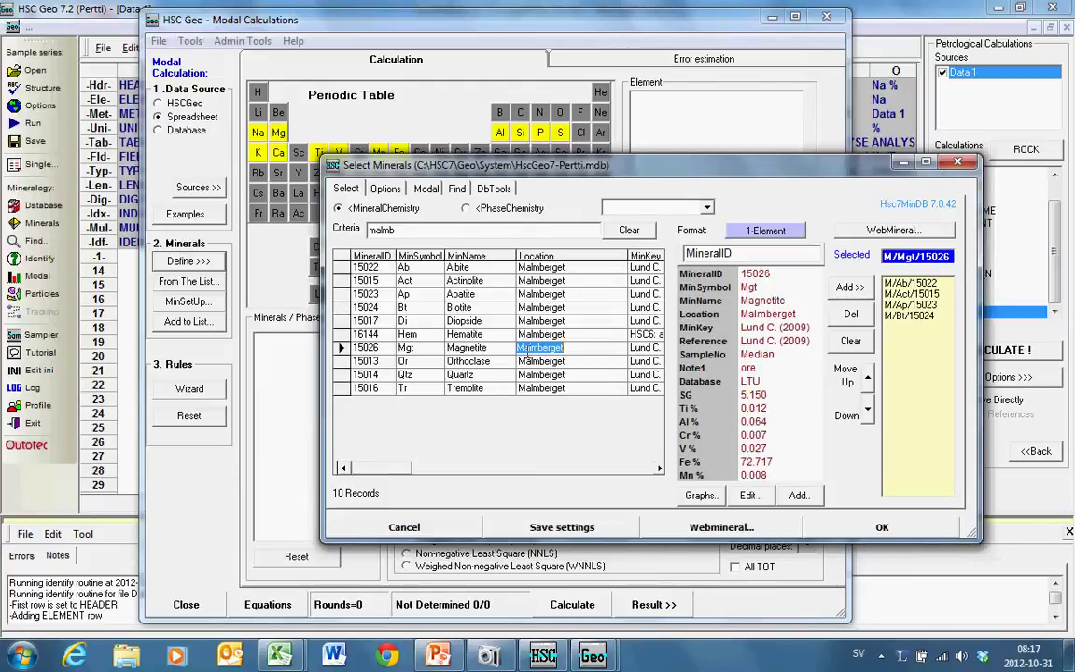
left_click(862, 289)
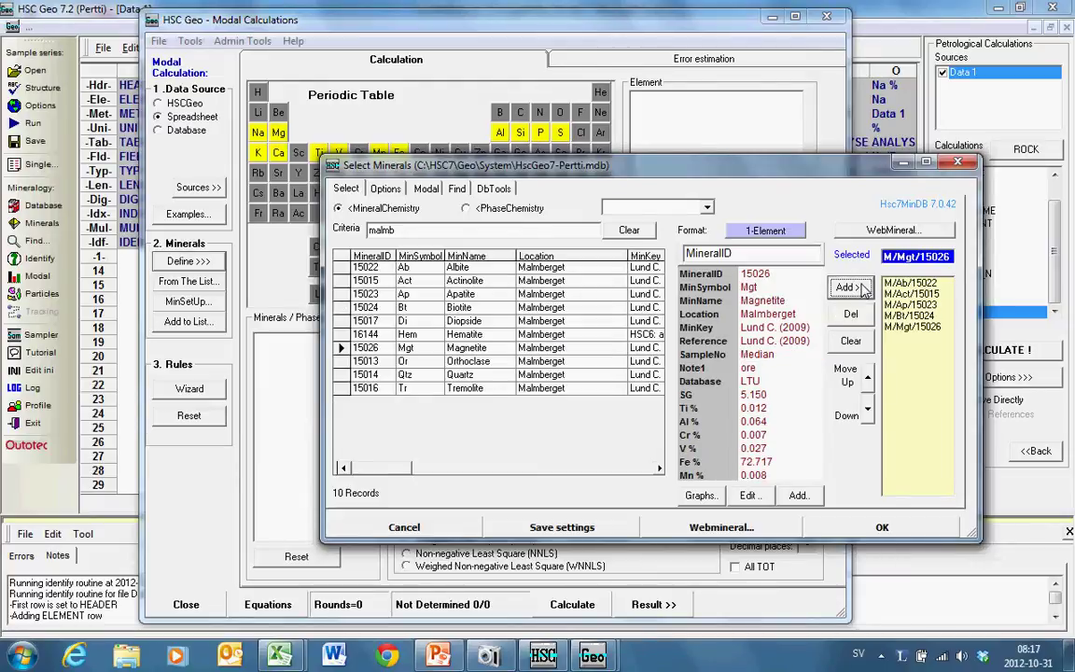
left_click(532, 362)
left_click(847, 287)
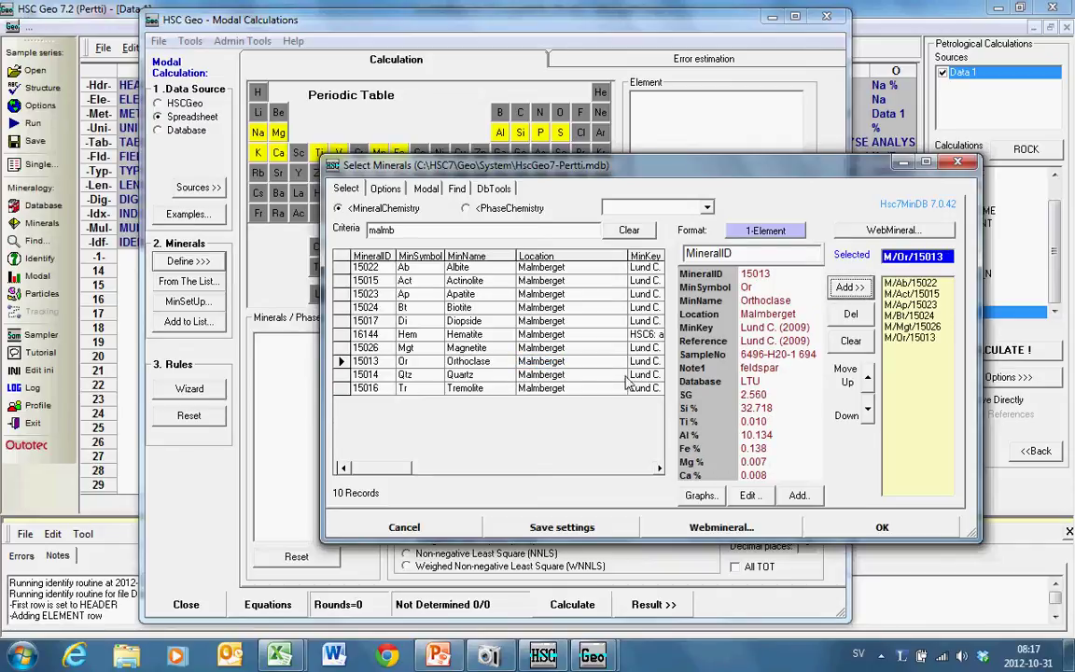
left_click(458, 374)
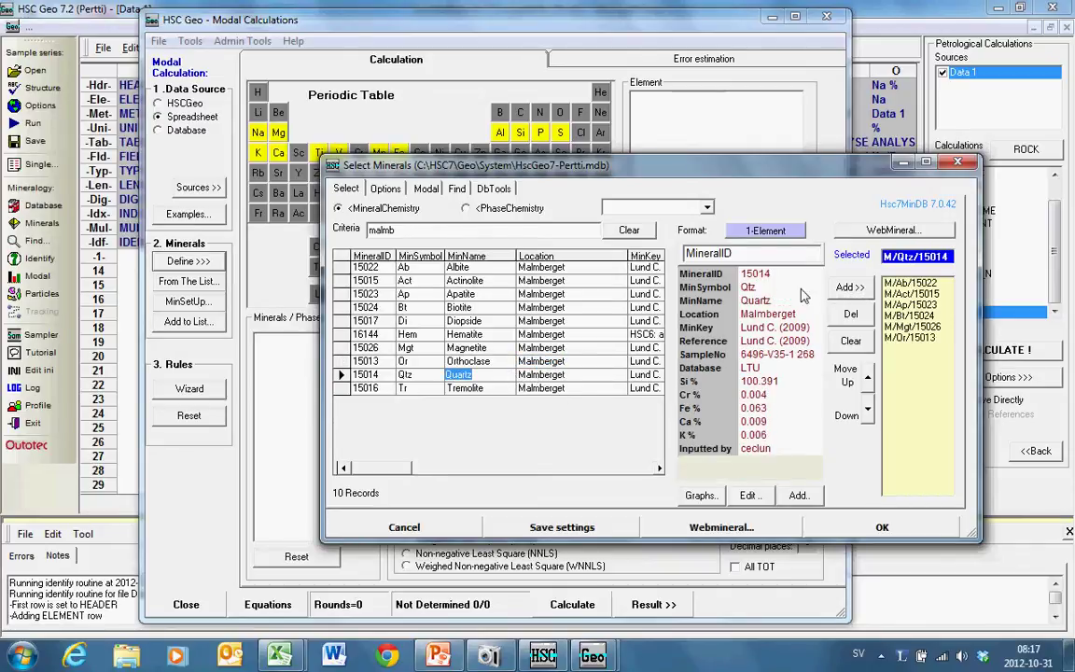
left_click(849, 286)
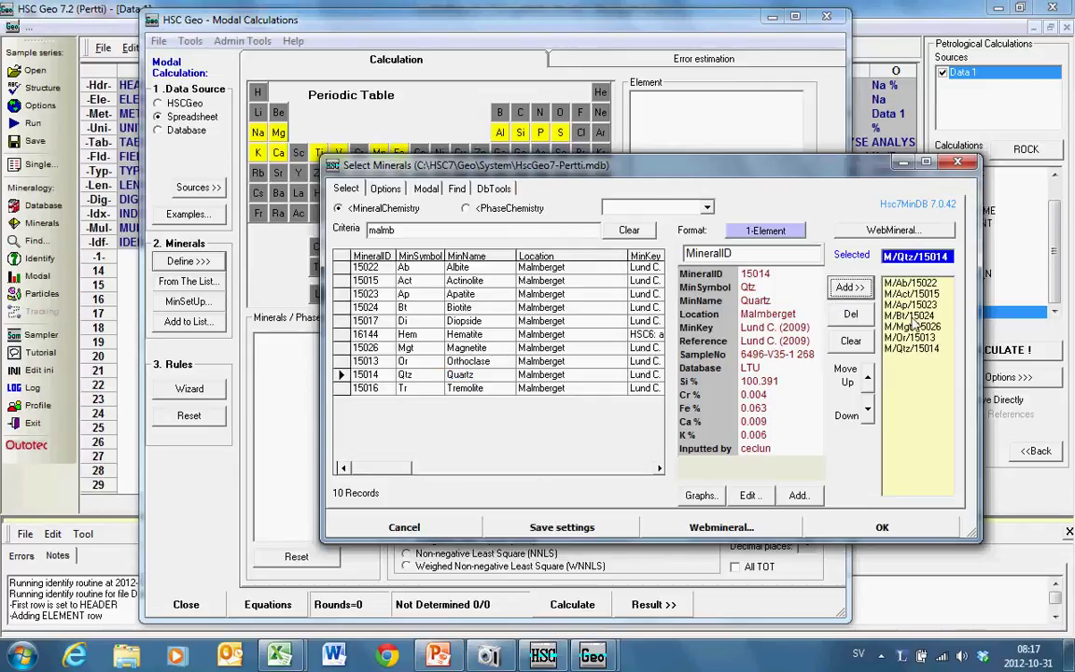
Review each of the seven chosen entries, from Albite through Quartz
left_click(907, 284)
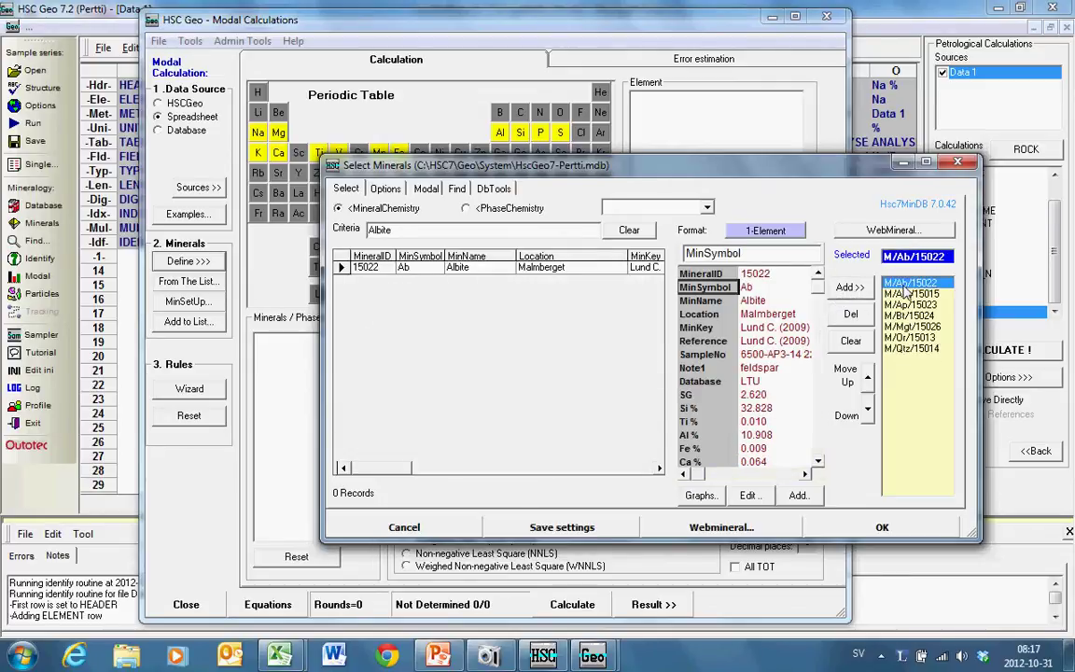
left_click(910, 294)
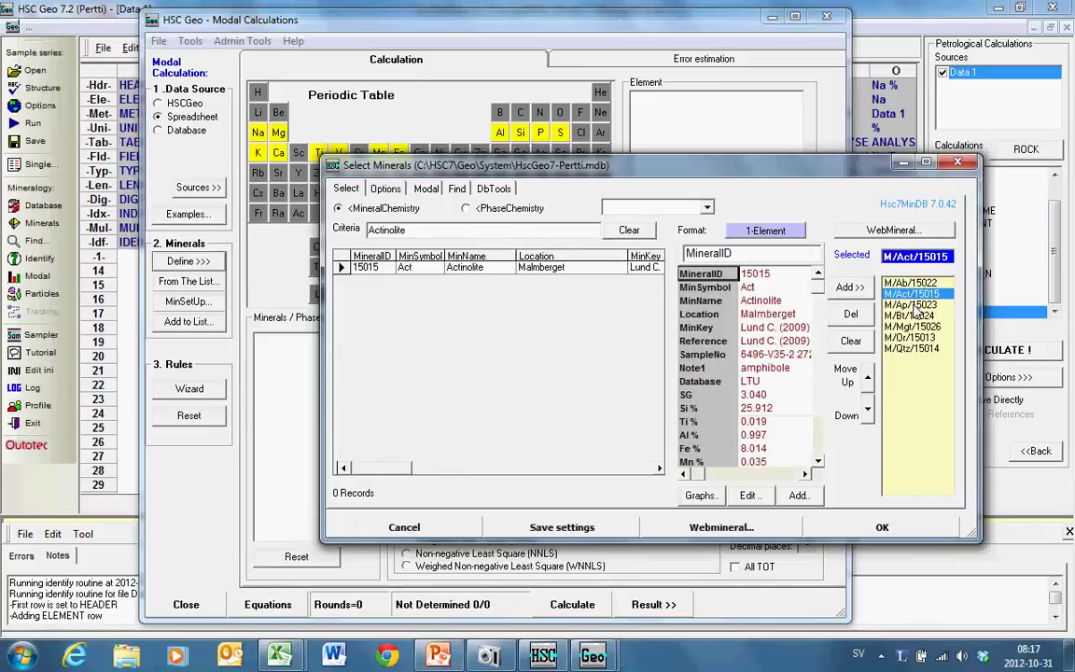
left_click(911, 305)
left_click(912, 316)
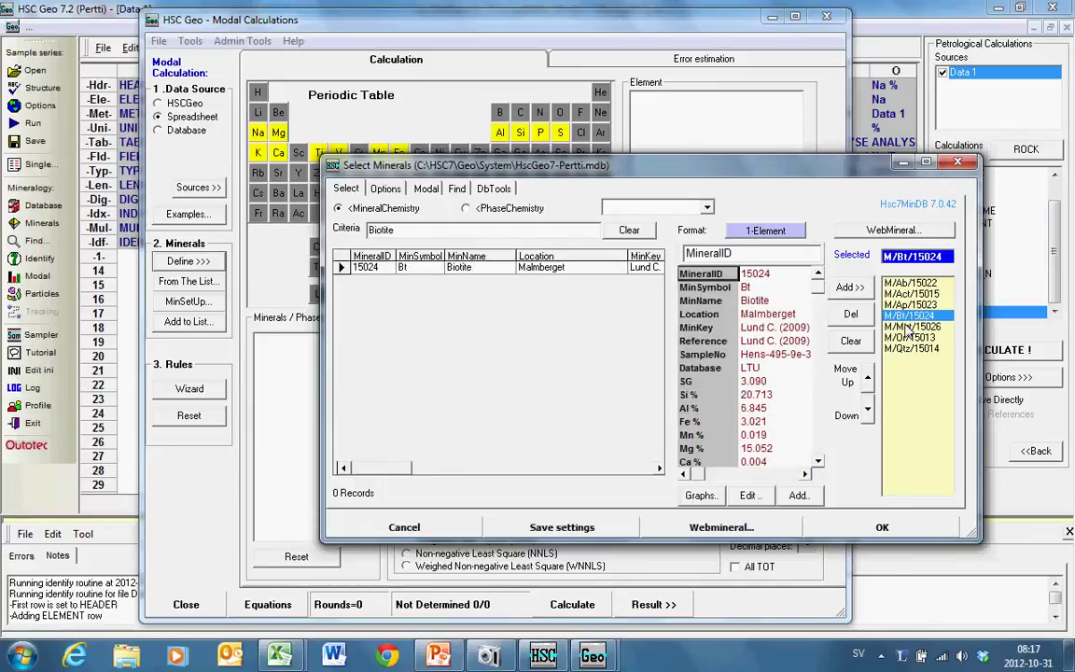
left_click(907, 327)
left_click(900, 337)
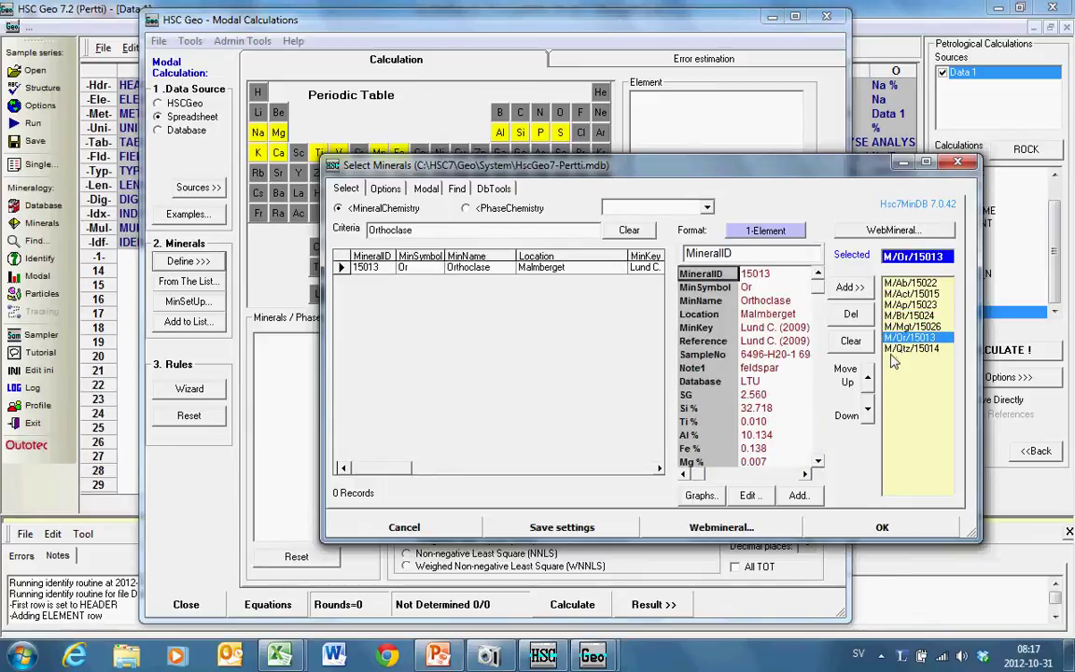
left_click(896, 349)
Compare the Si values along row 4 of the EPMA sheet out to Py and back to Or
key("alt+Tab")
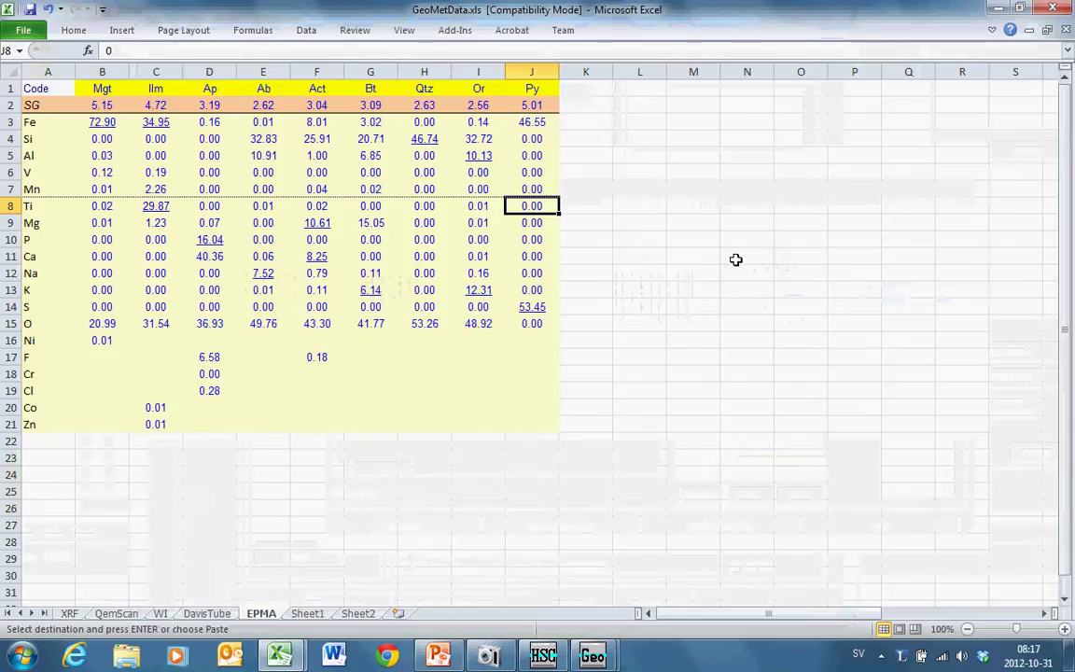
left_click(119, 141)
key("Right")
key("Right")
key("Right")
key("Right")
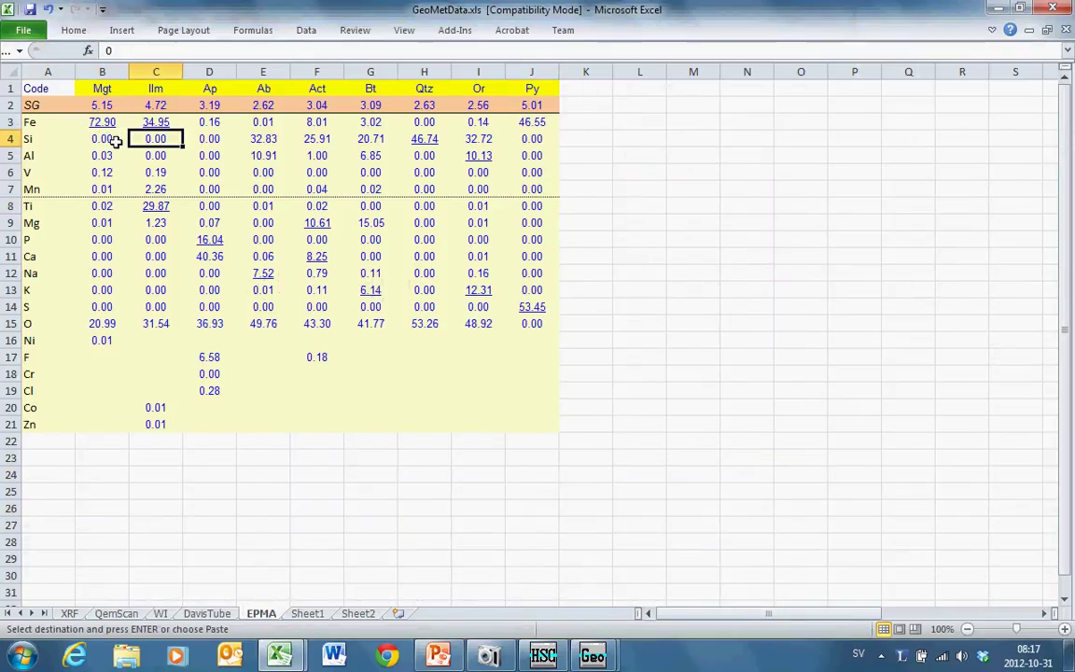
key("Right")
key("Right")
key("Right")
key("Right")
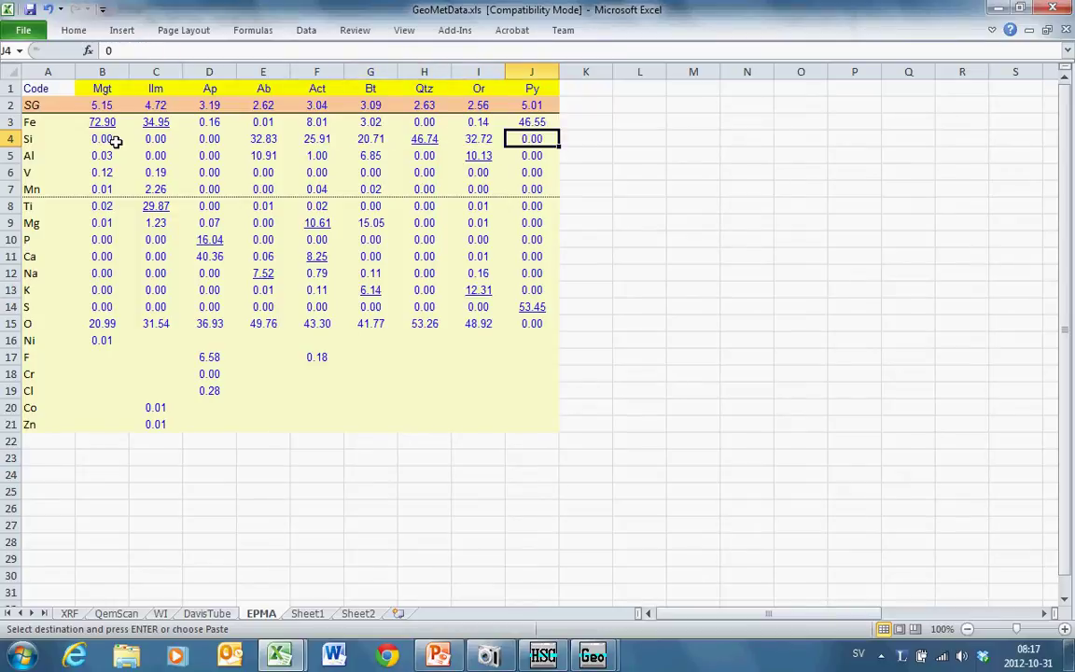
key("Left")
key("alt+Tab")
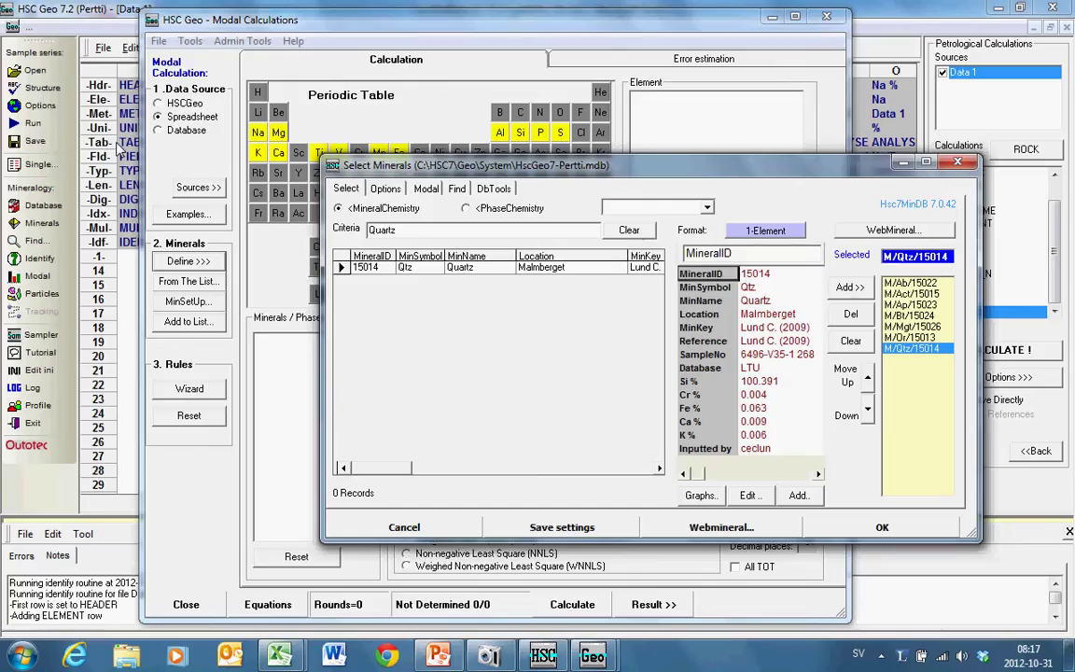
Recheck the Si row and the Ilm column header, then return to Select Minerals
key("alt+Tab")
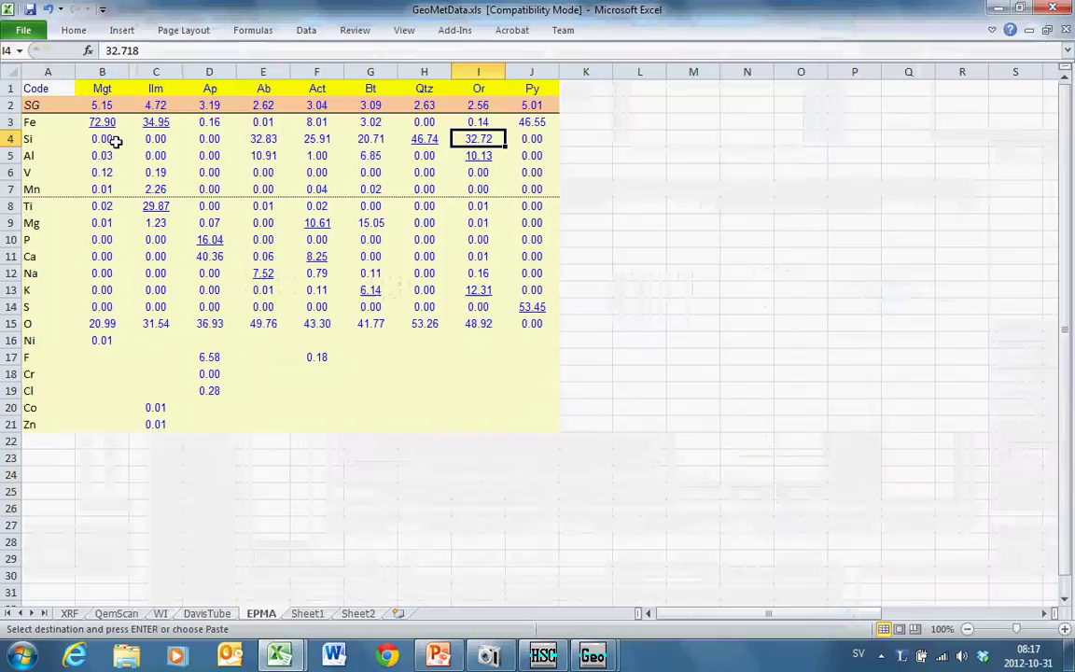
key("Left")
key("Left")
key("Left")
key("Left")
key("Left")
key("Left")
key("Left")
key("alt+Tab")
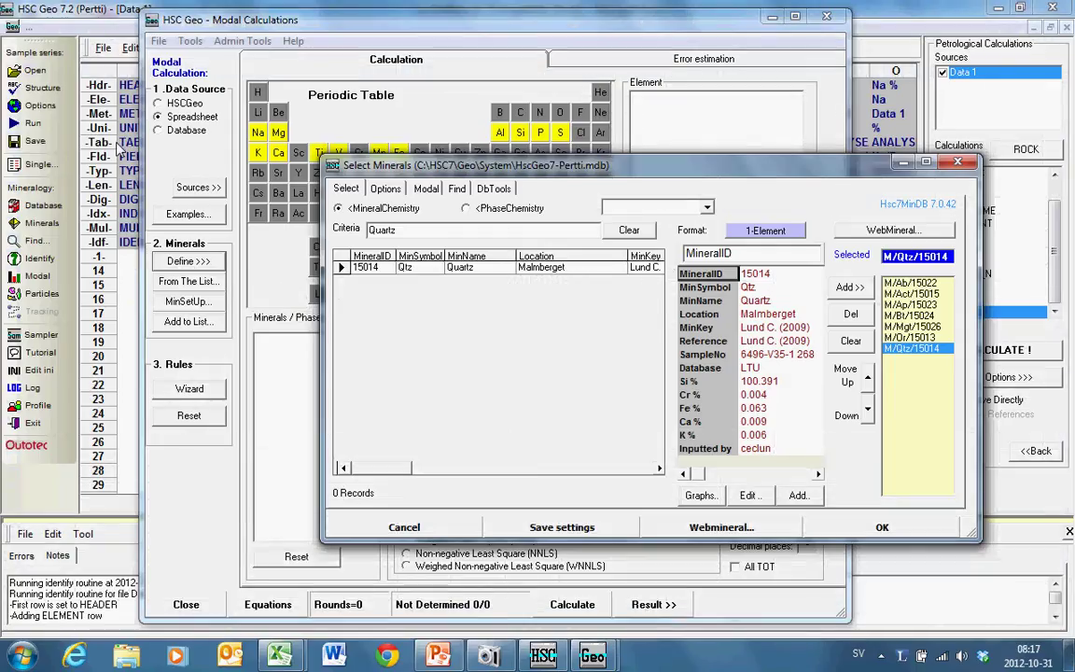
key("alt+Tab")
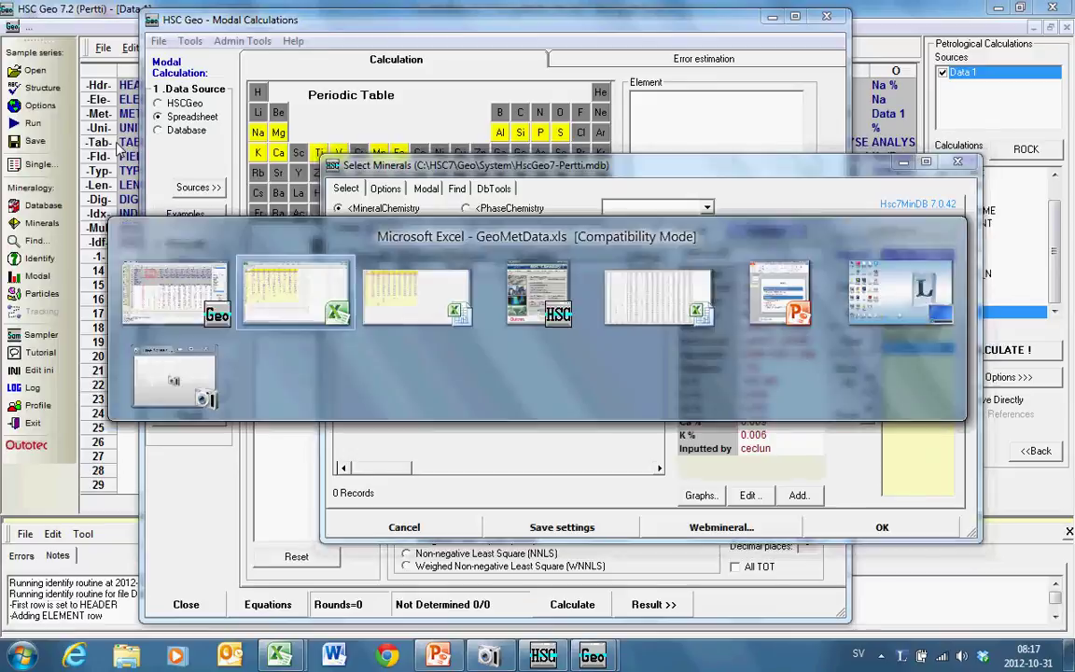
key("Up")
key("Right")
key("Up")
key("Up")
key("alt+Tab")
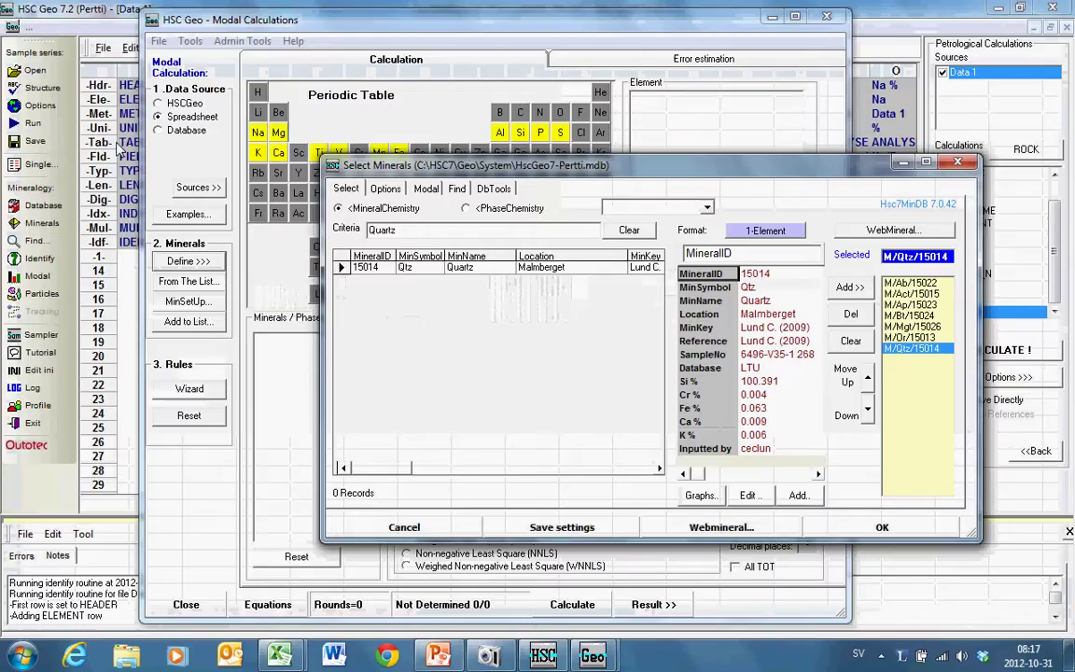
Change the mineral search field from Location to MinName
left_click(371, 189)
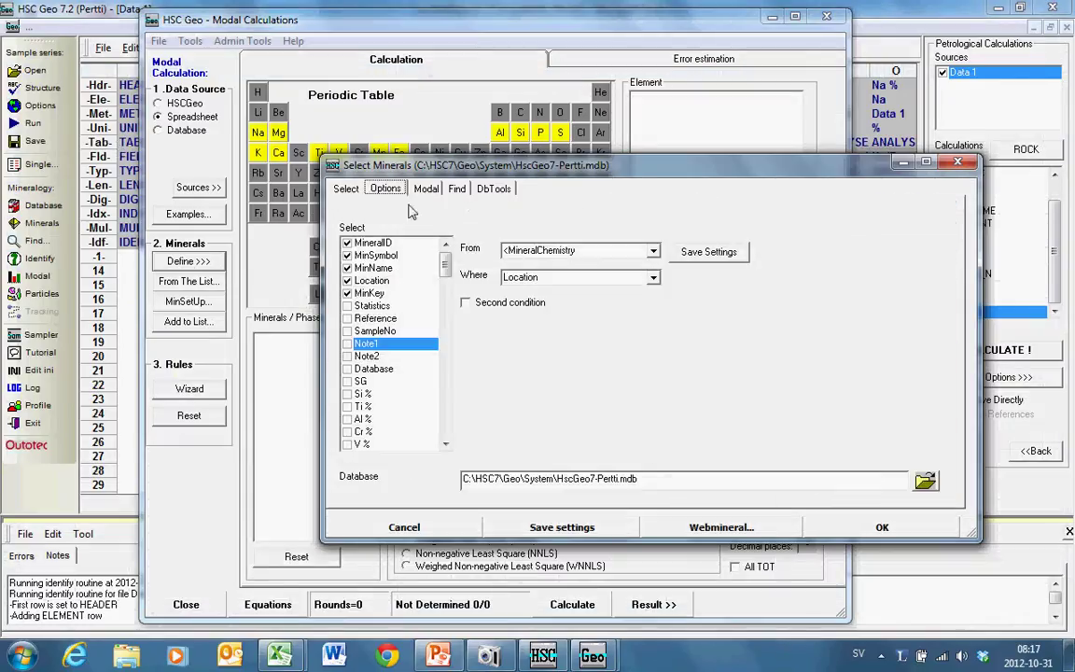
left_click(593, 276)
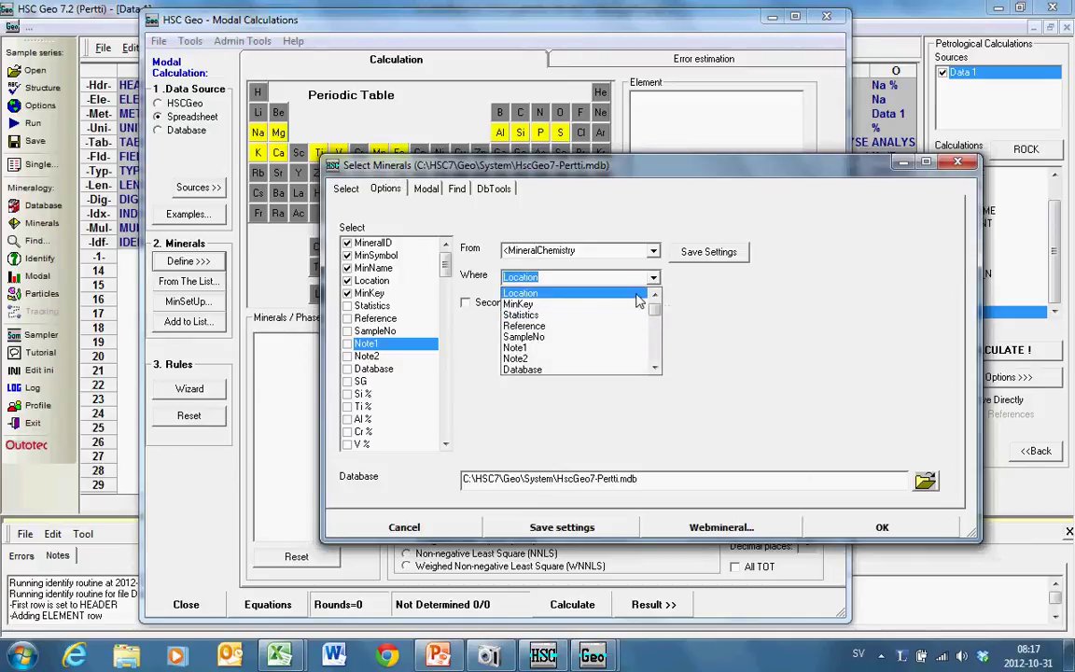
left_click(656, 295)
left_click(657, 296)
left_click(618, 303)
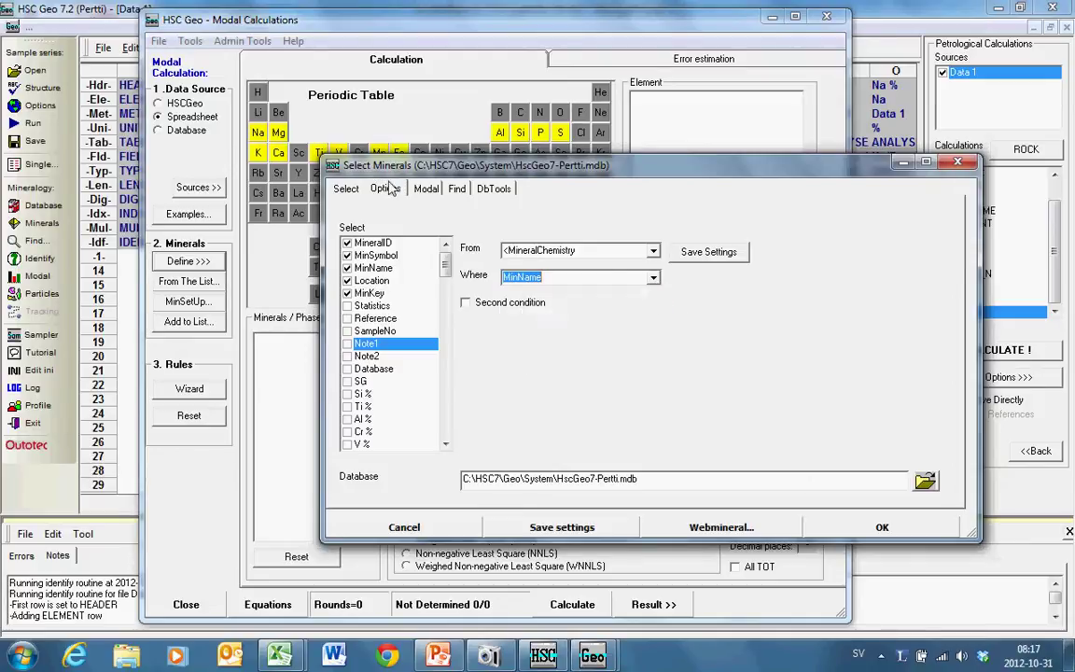
left_click(343, 189)
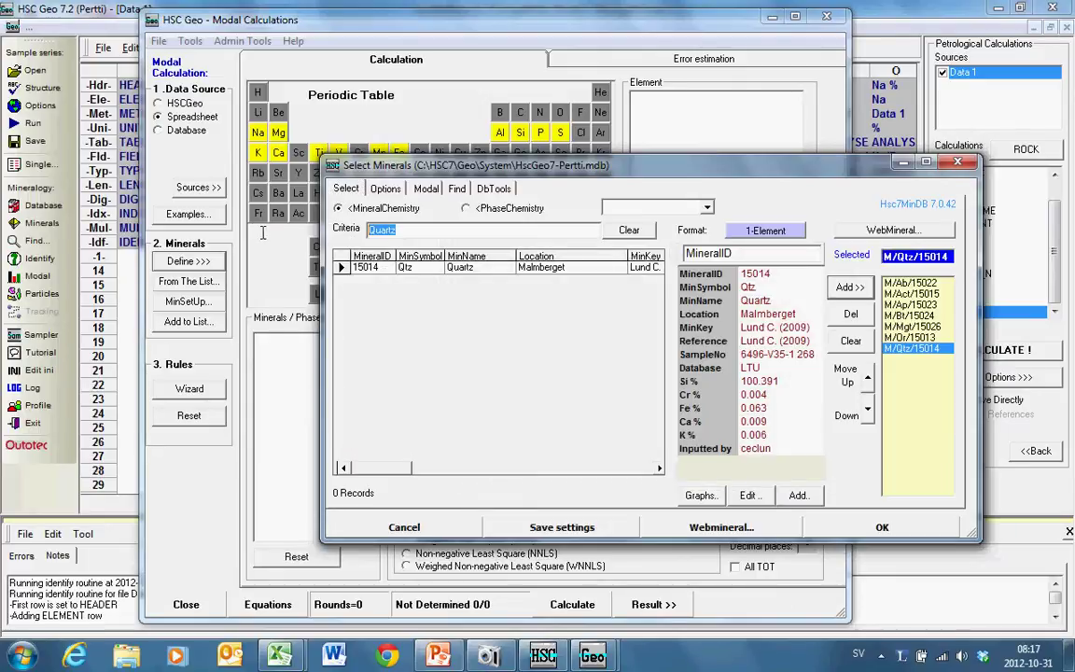
Search 'pyrite', add stoichiometric pyrite M/Py/66 to the chosen minerals, and clear the criteria
type("pyrite")
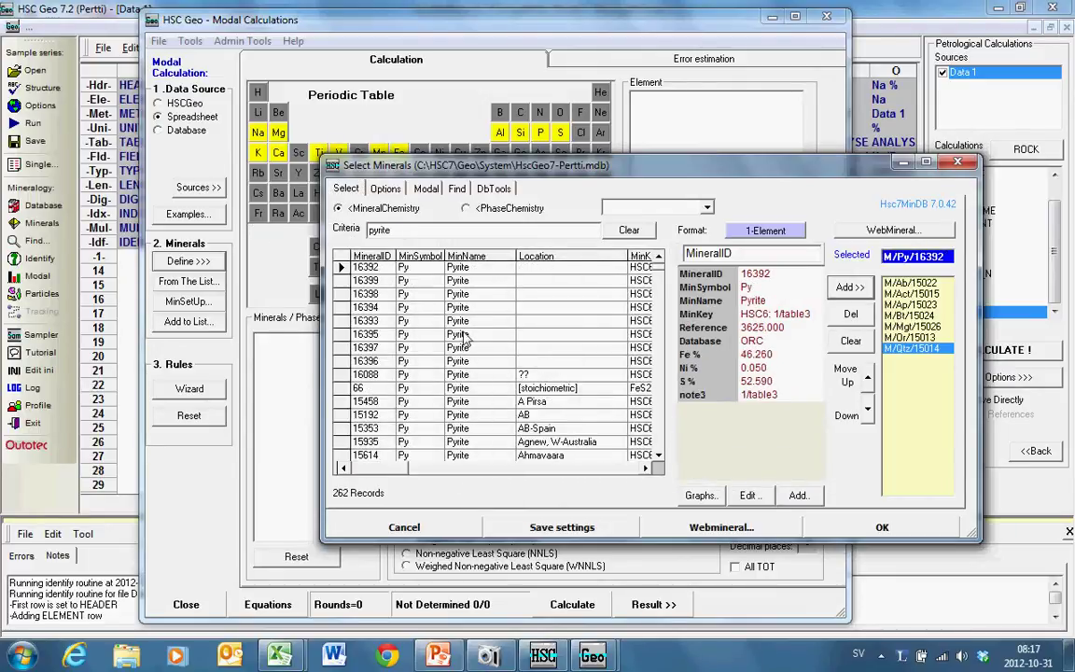
left_click(546, 387)
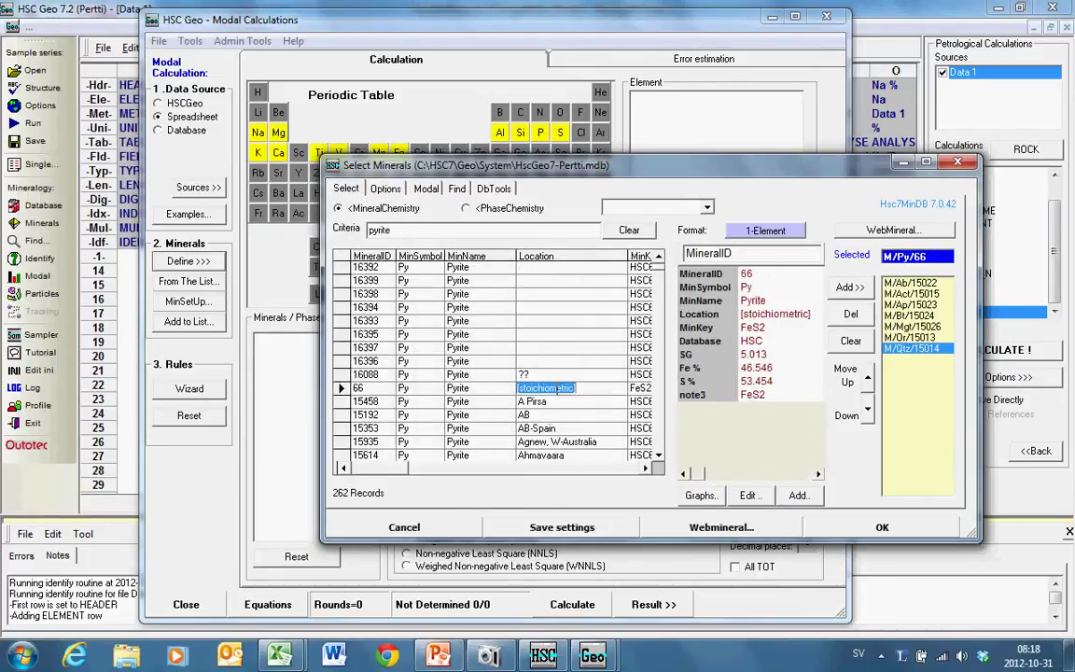
left_click(847, 287)
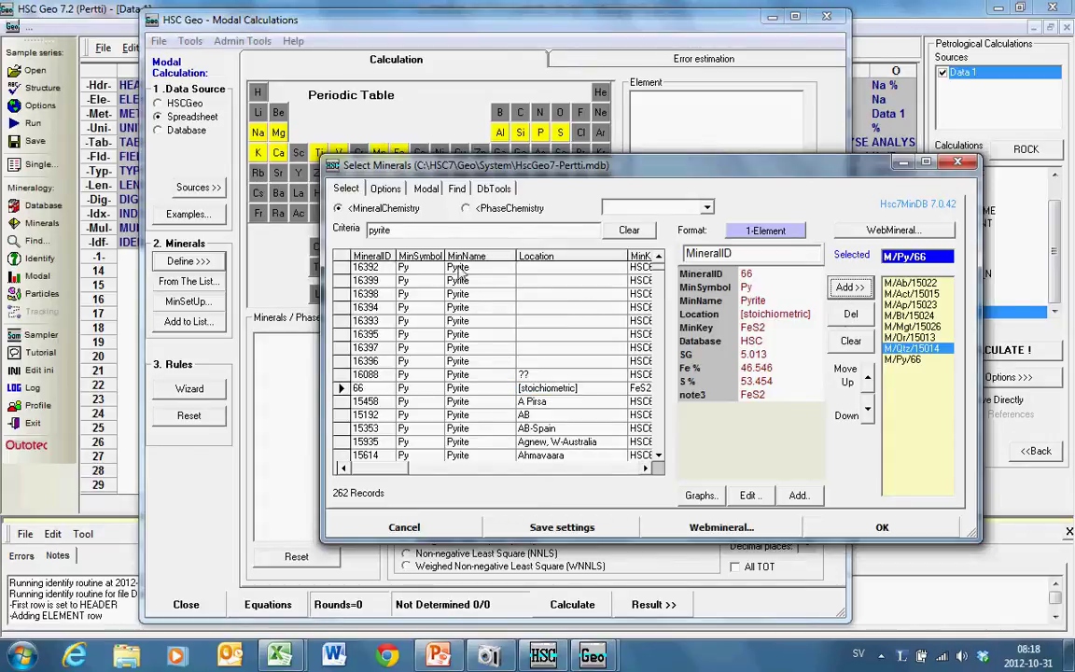
left_click_drag(420, 237, 335, 233)
key("BackSpace")
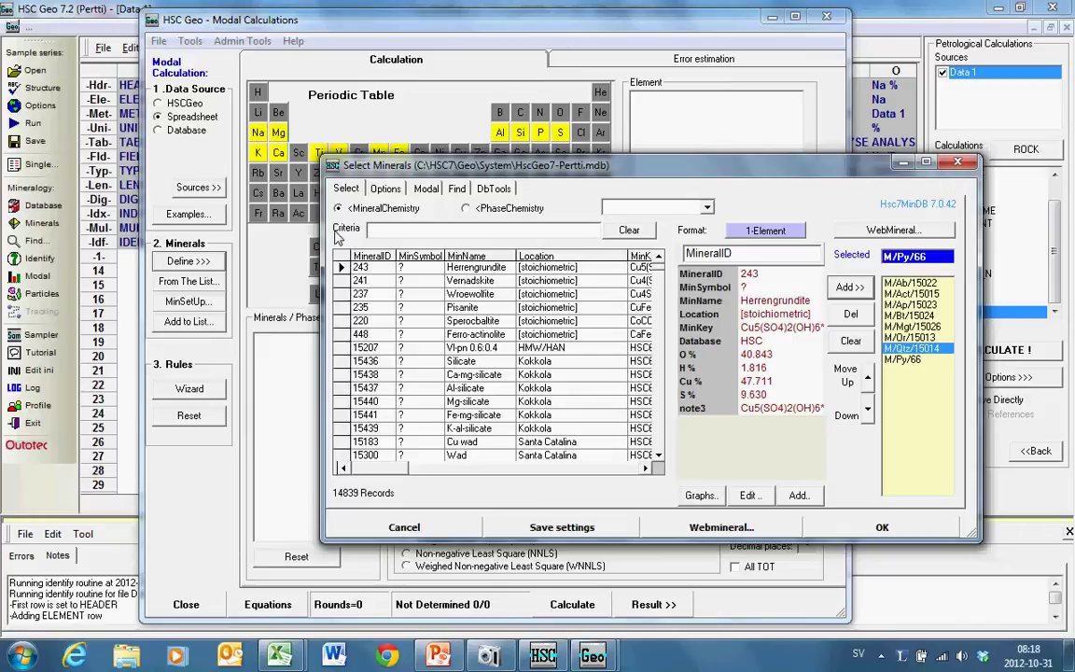
Search 'ilmenite', add record M/Ilm/837, and confirm all nine minerals for the calculation
type("ilmeti")
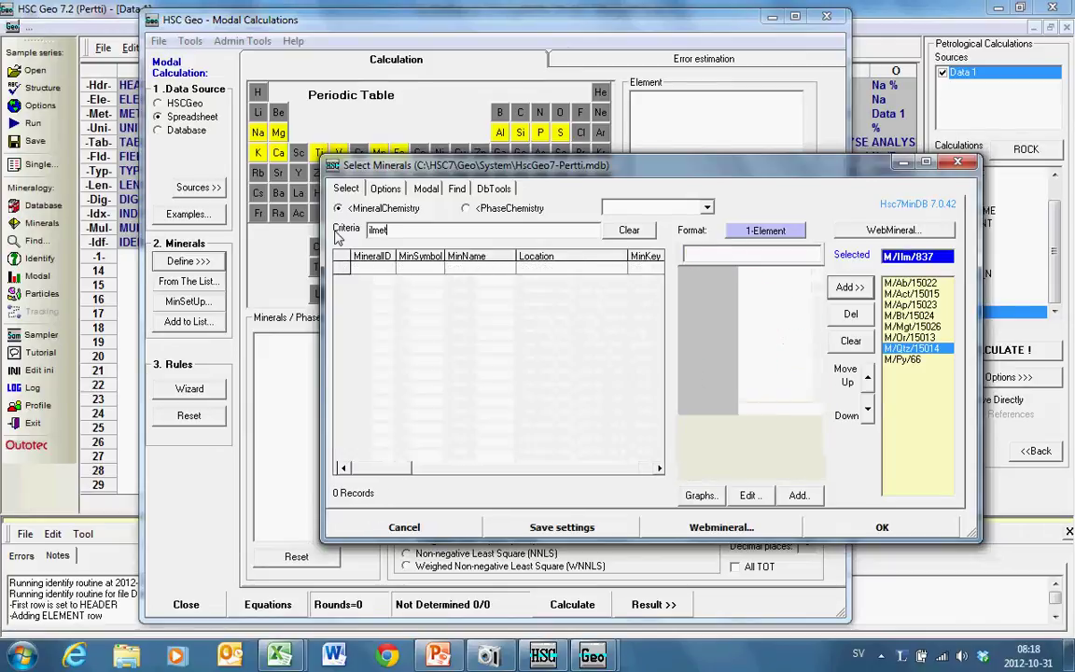
key("BackSpace")
key("BackSpace")
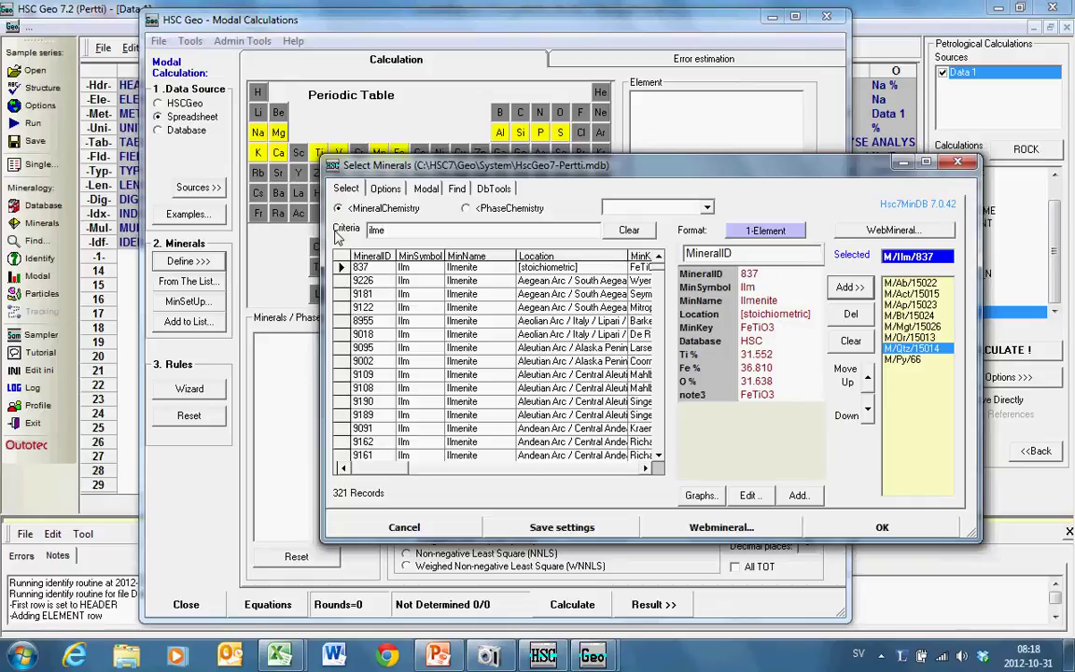
type("nite")
key("Return")
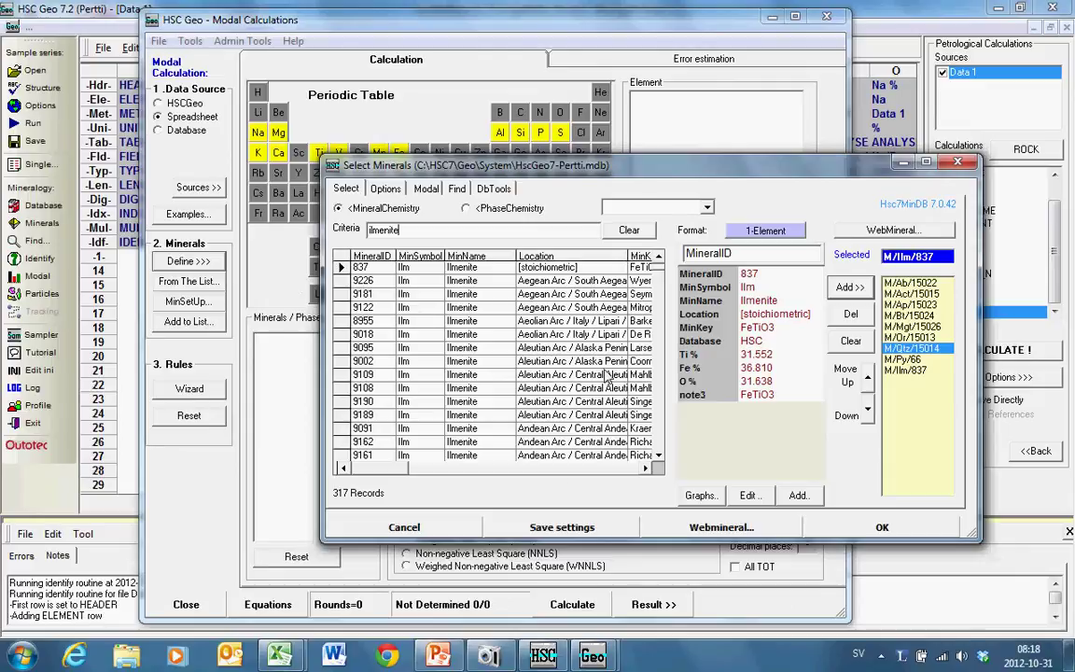
left_click(882, 528)
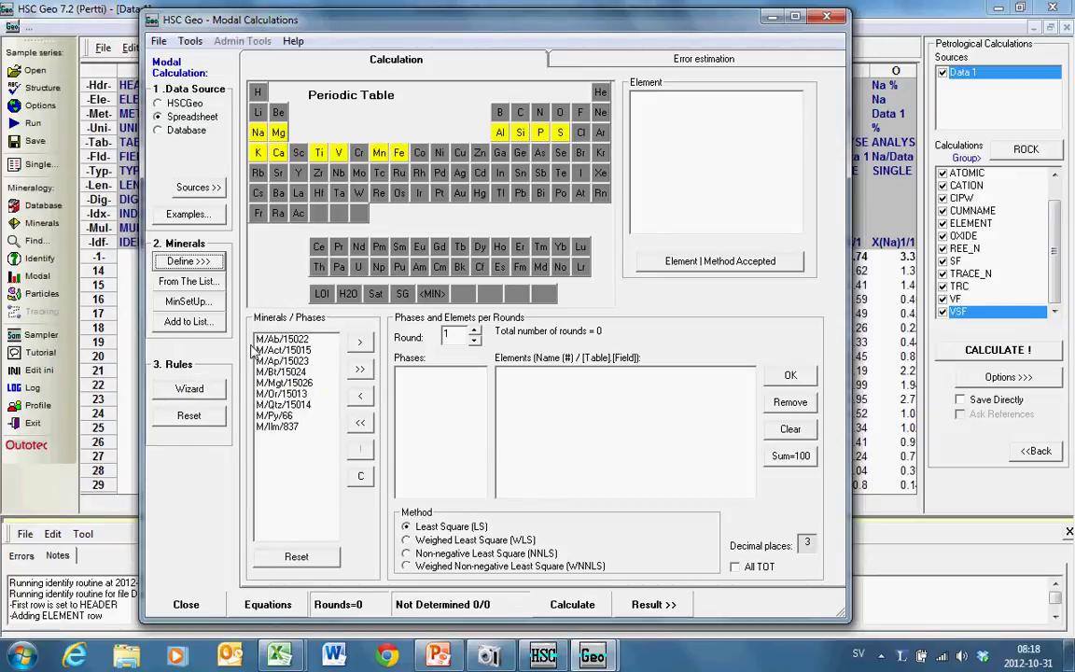
Add the nine-mineral set to the predefined mineralogy list under the name 'Malmberget'
left_click(195, 325)
type("Malmberget")
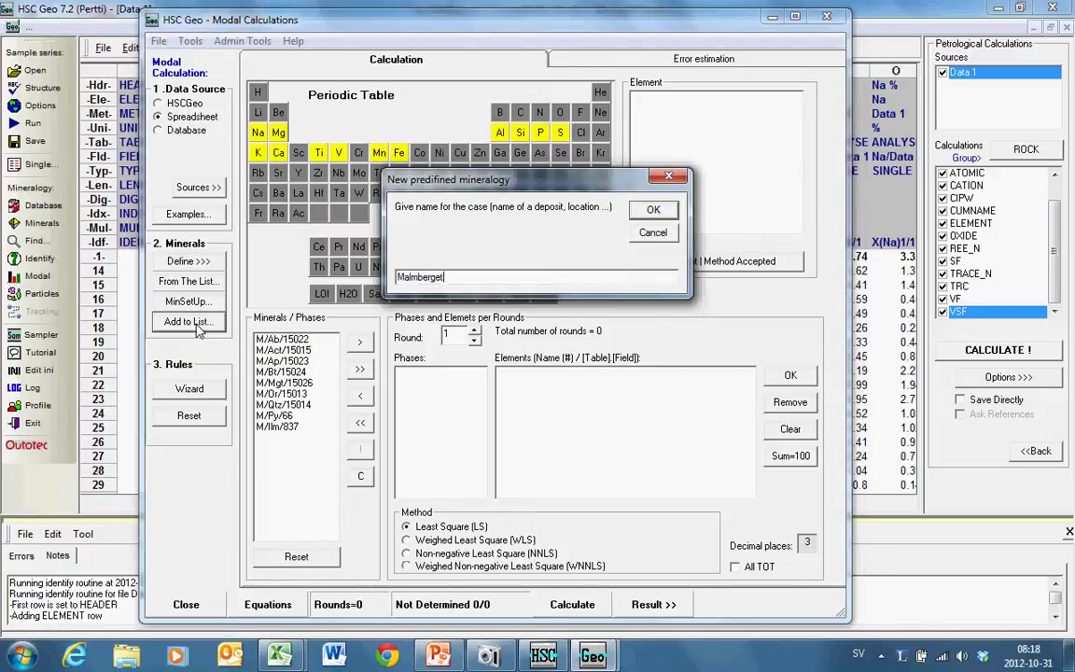
left_click(654, 210)
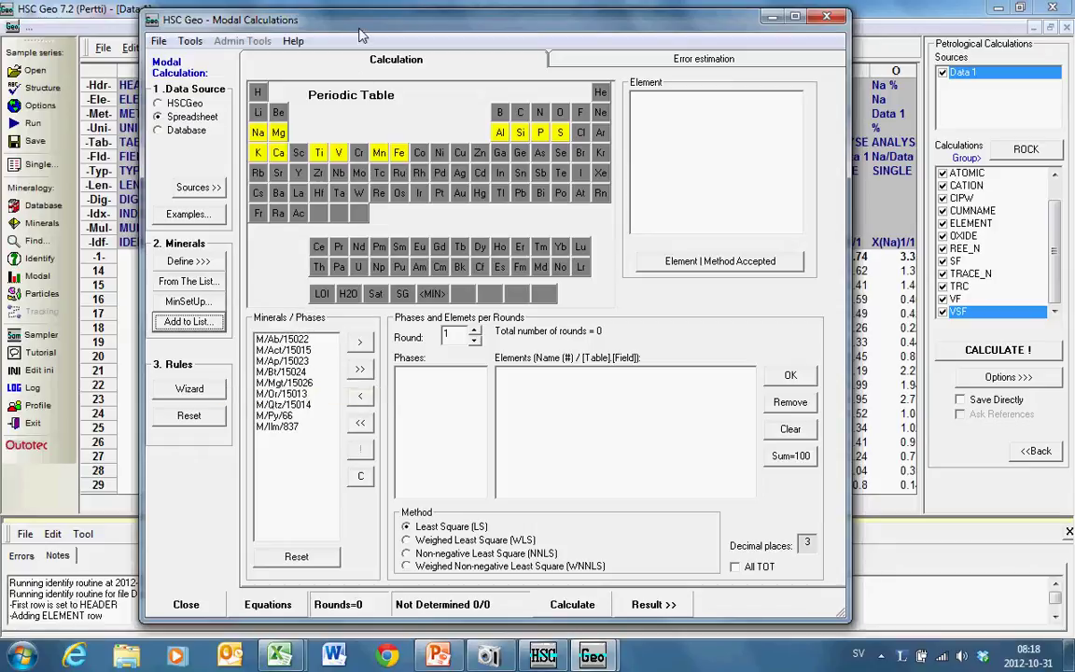
left_click_drag(359, 29, 351, 29)
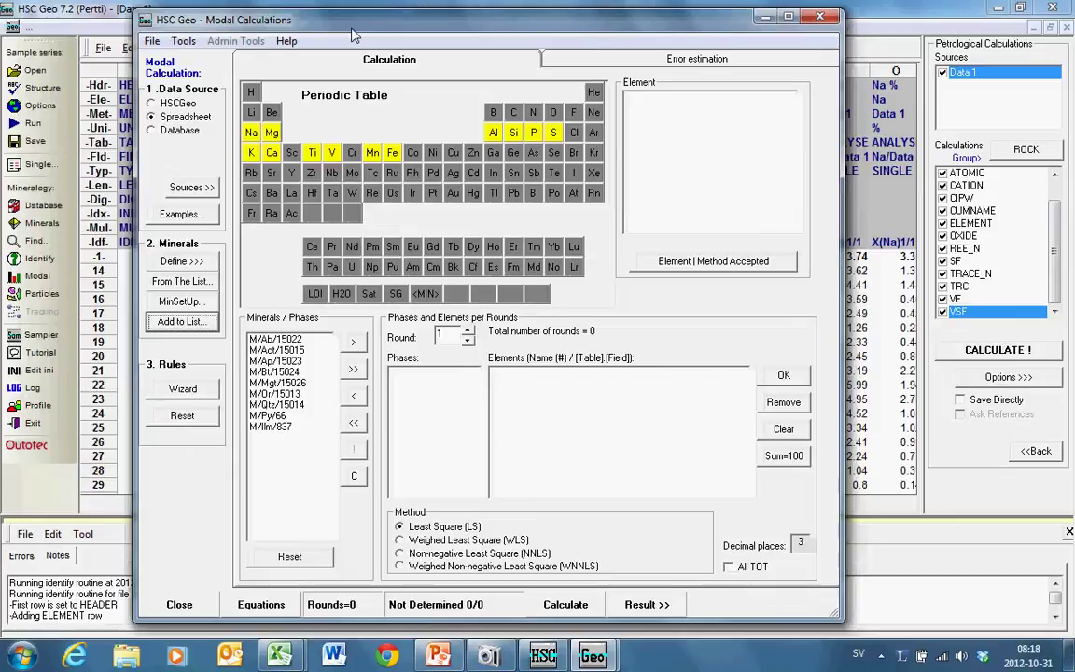
Put all nine minerals in the round, select Na, Mg, K, Ca, Ti, Fe, Al, Si, P, S, and calculate
left_click(353, 370)
left_click(253, 132)
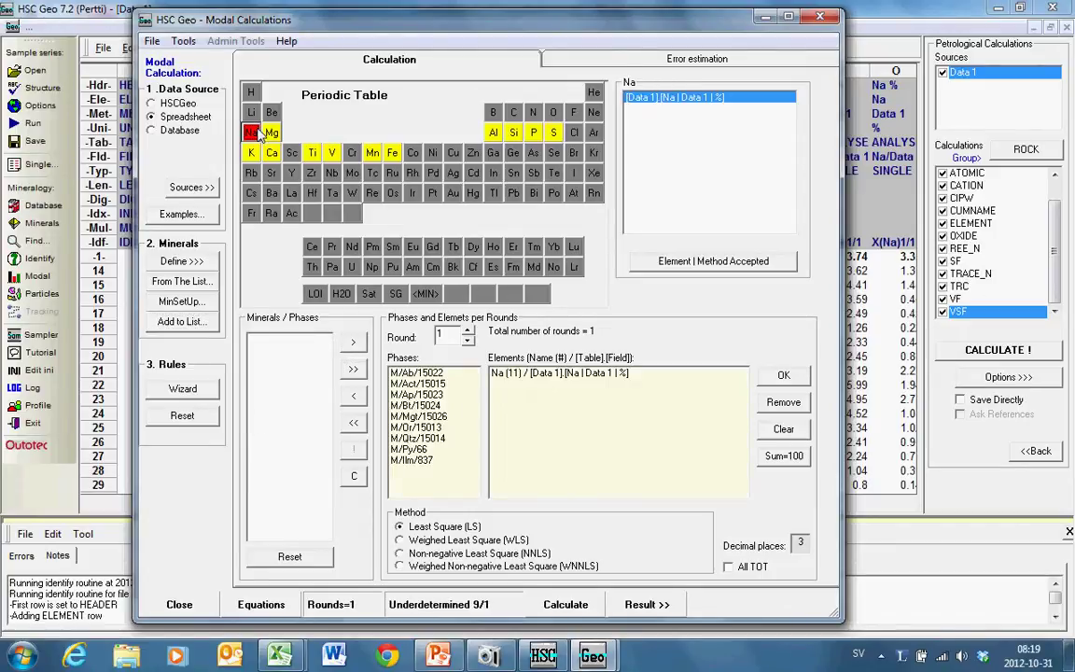
left_click(270, 133)
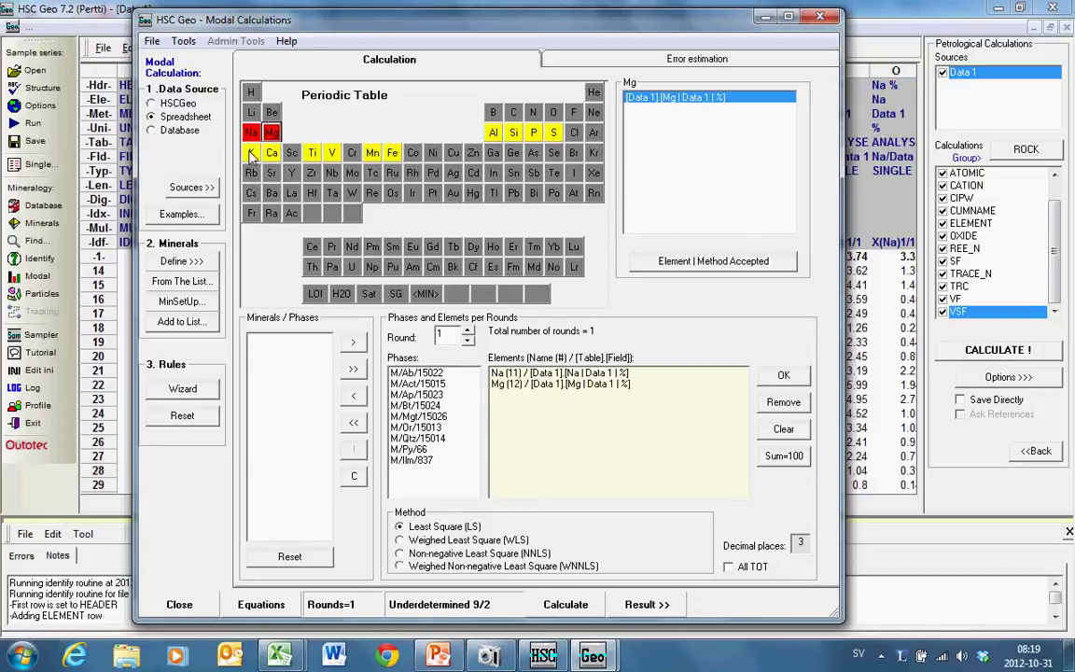
left_click(250, 152)
left_click(270, 153)
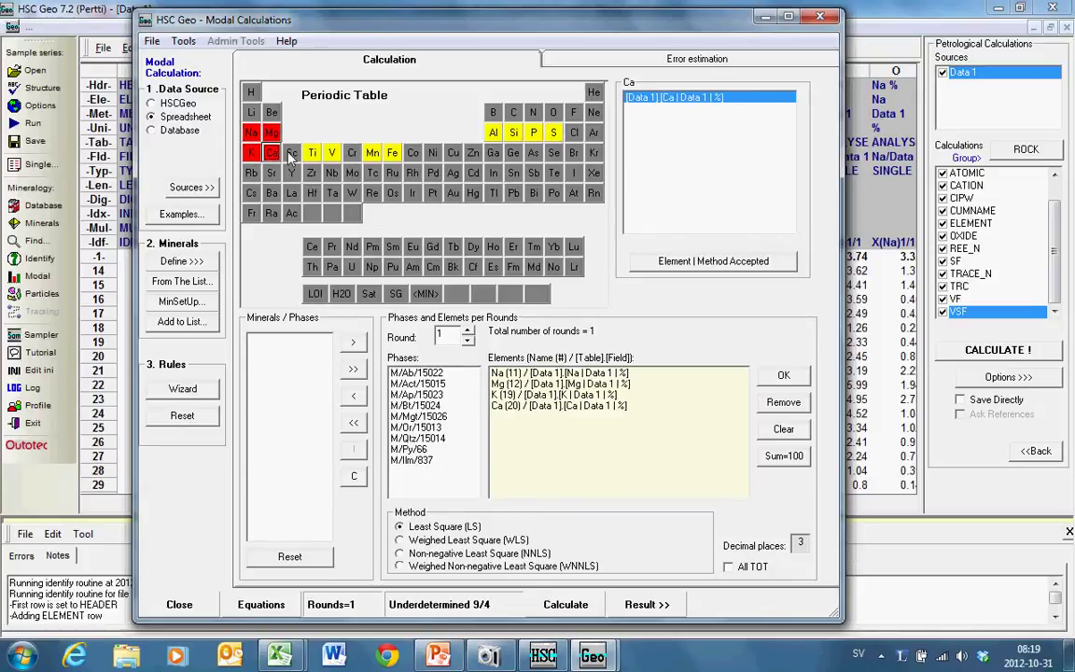
left_click(313, 153)
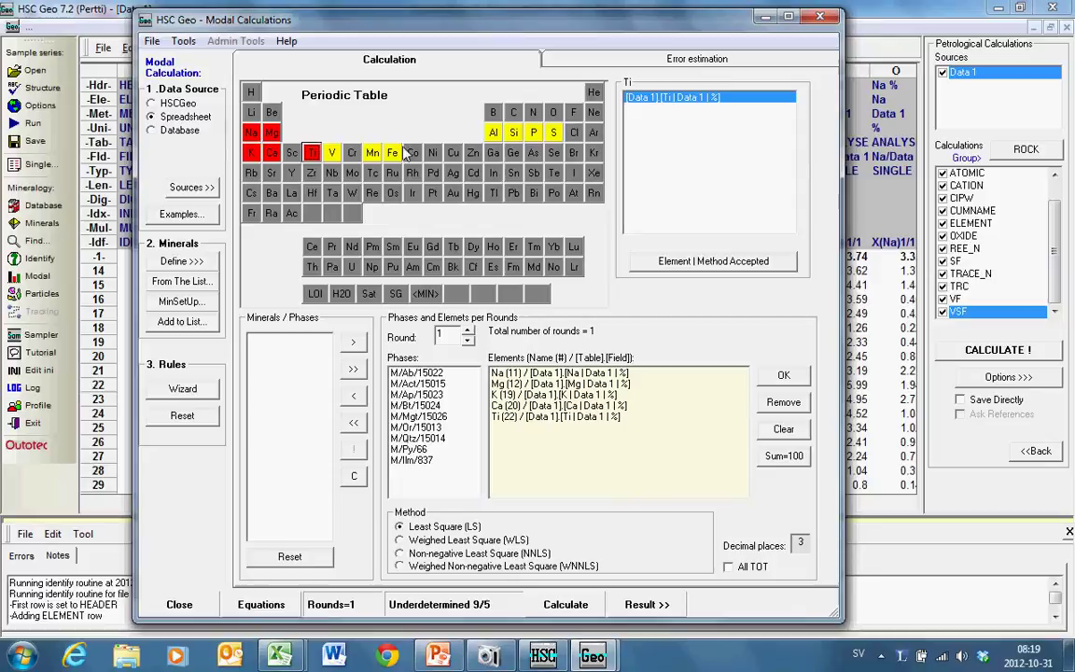
left_click(391, 153)
left_click(493, 135)
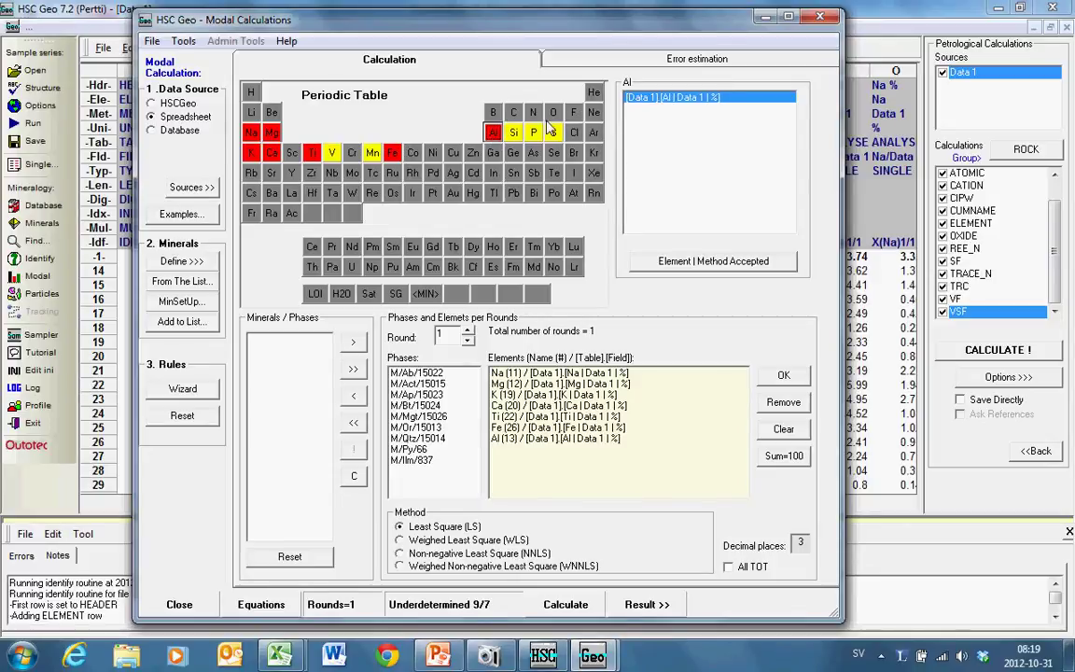
left_click(513, 133)
left_click(536, 133)
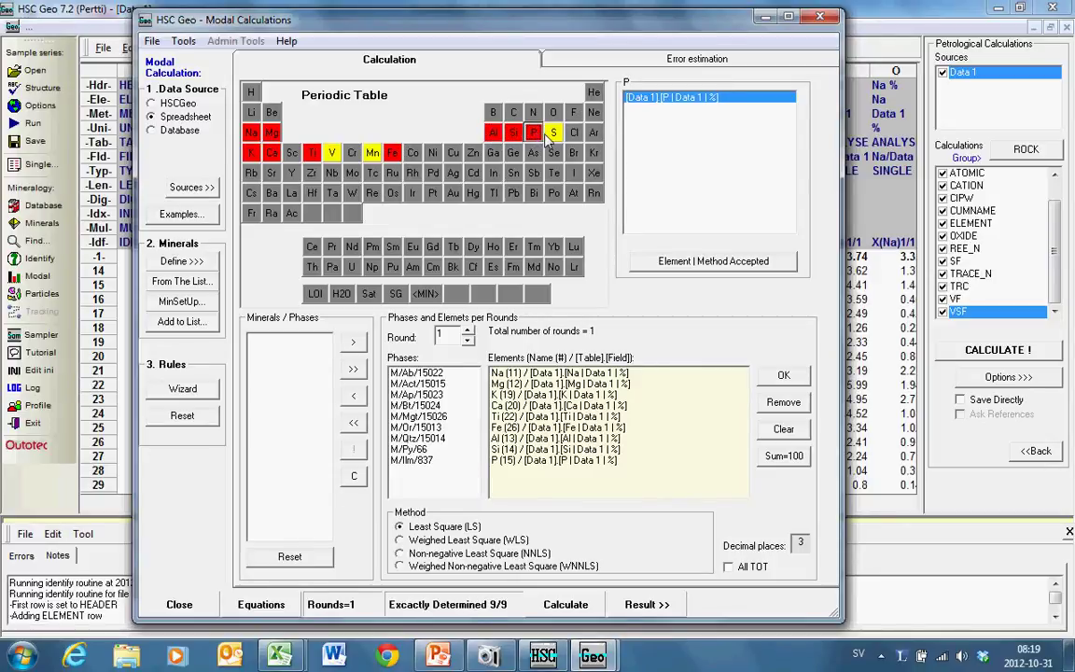
left_click(552, 133)
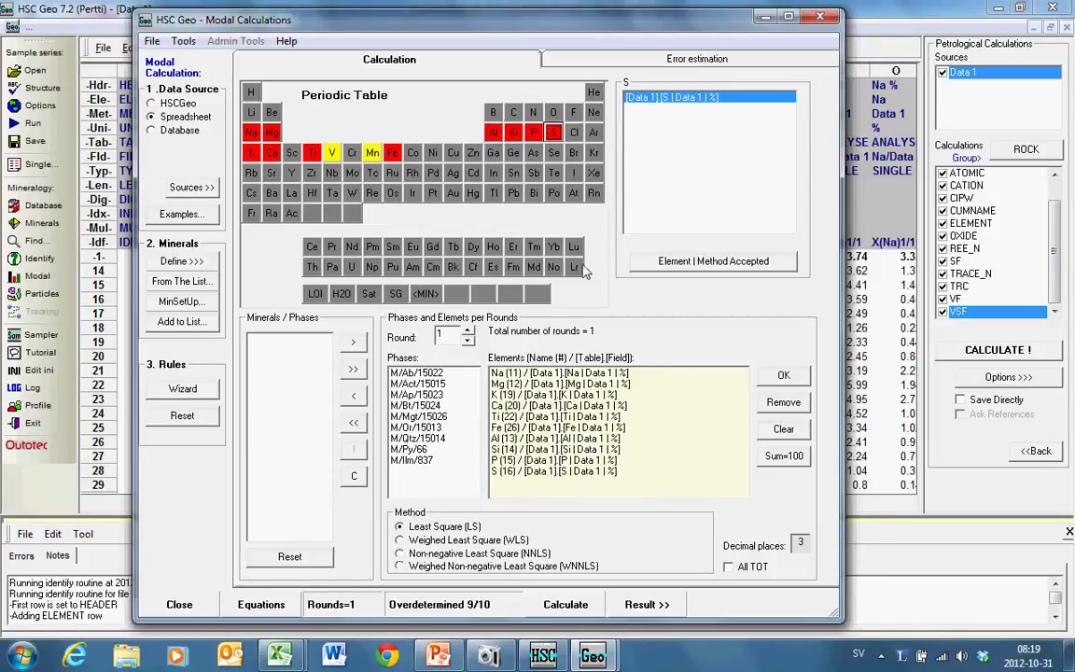
left_click(565, 604)
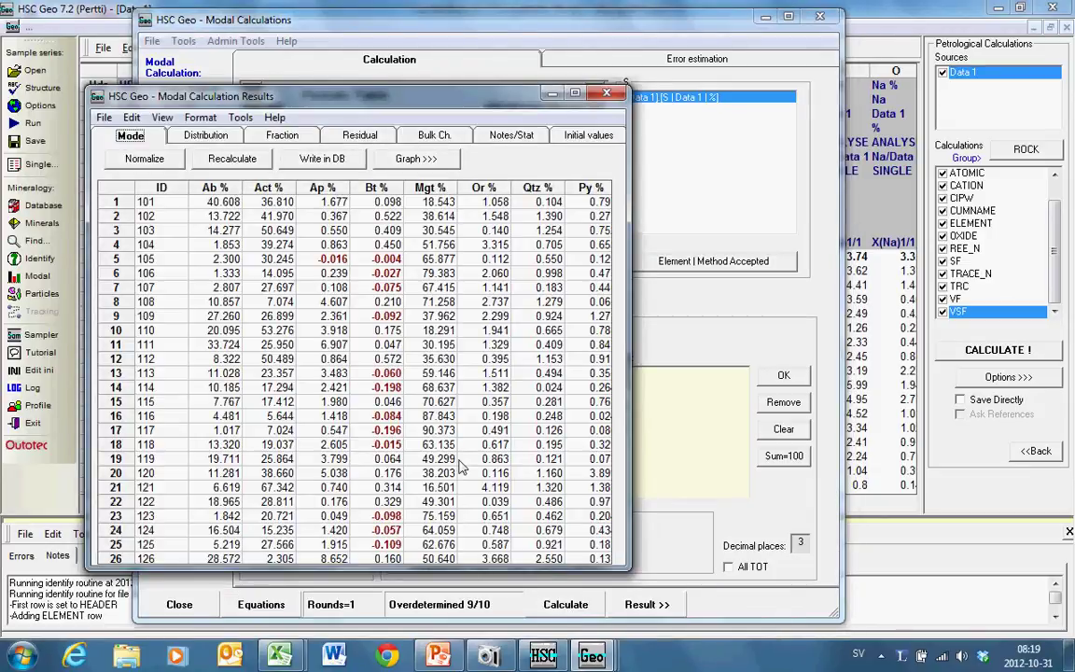
Browse the least-squares results grid around sample 103's Total and mineral percentages
left_click(574, 97)
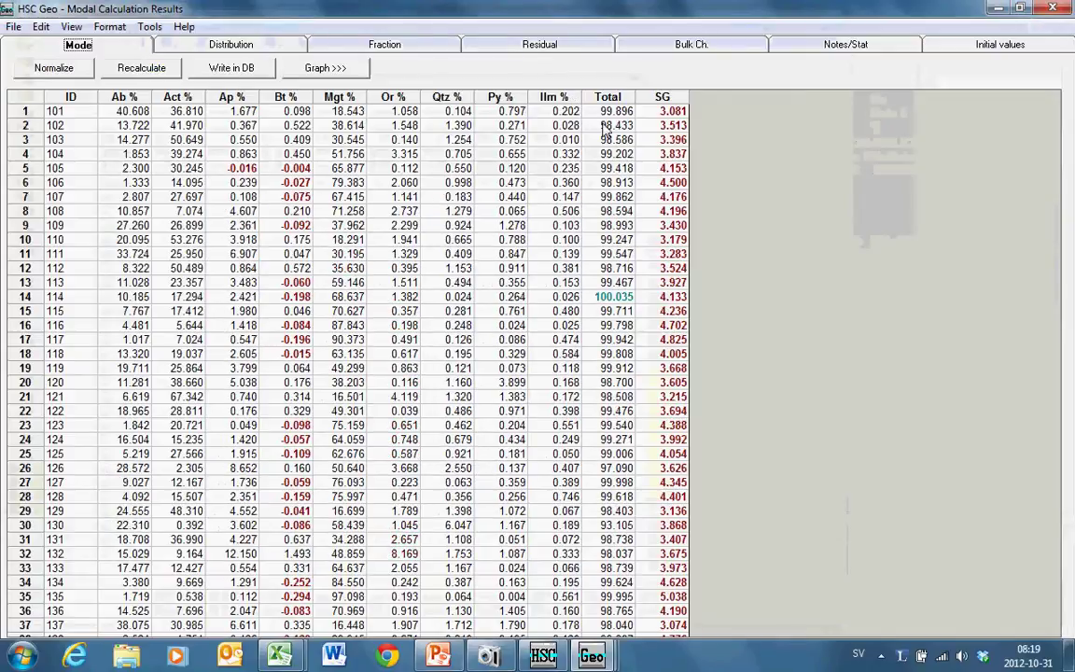
left_click(602, 137)
key("Left")
key("Left")
key("Left")
key("Left")
key("Left")
key("Left")
key("Left")
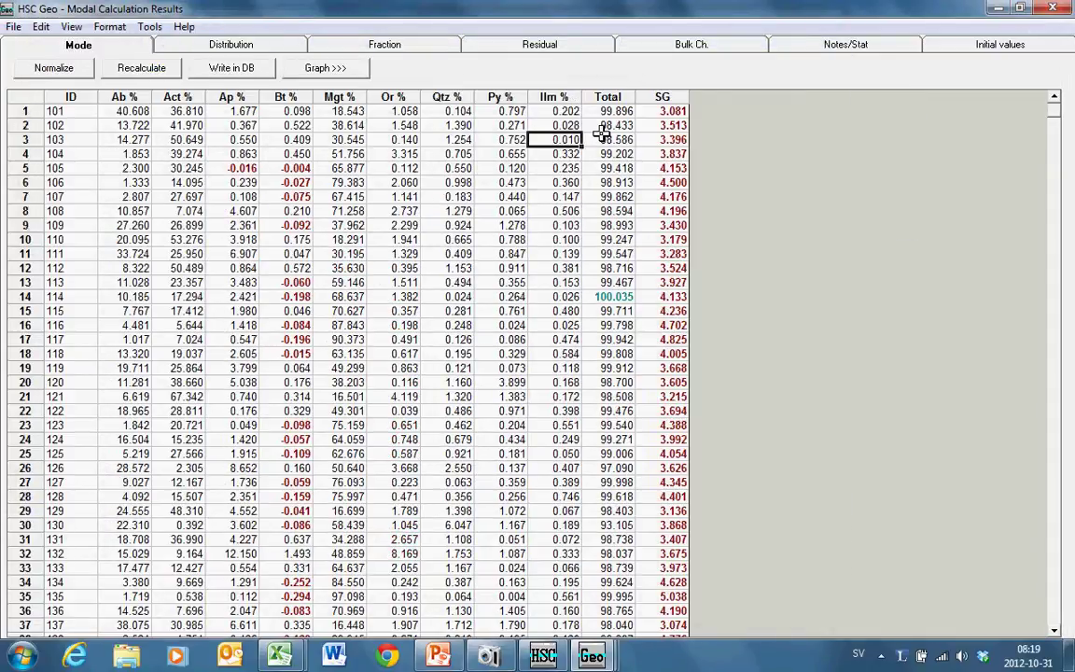
key("Down")
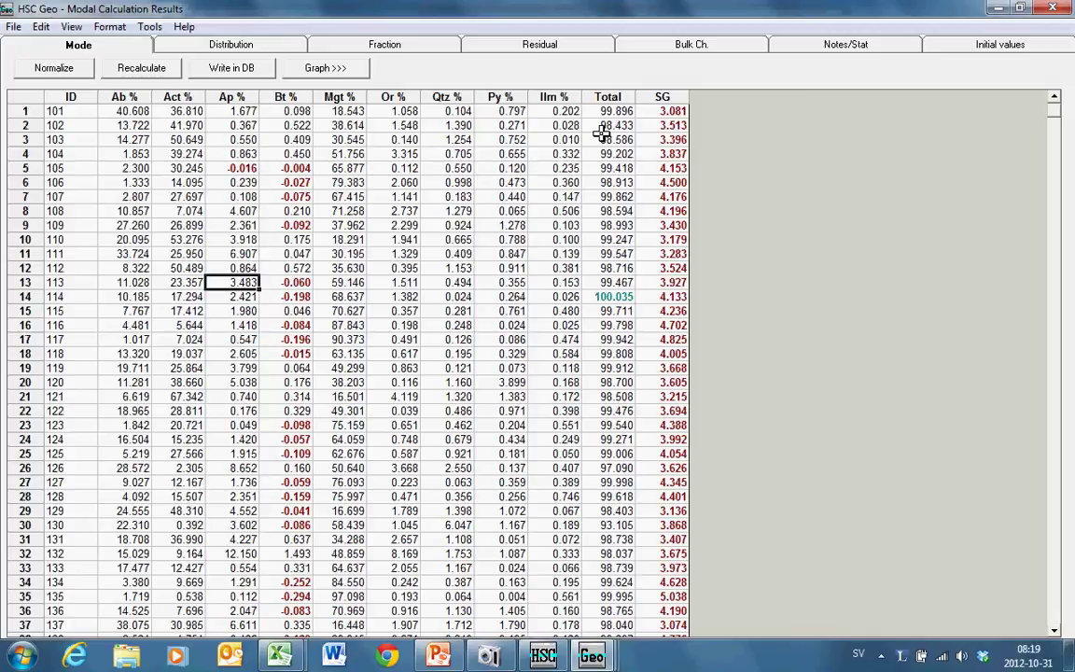
Rerun the modal calculation using Non-negative Least Square (NNLS)
left_click(1055, 8)
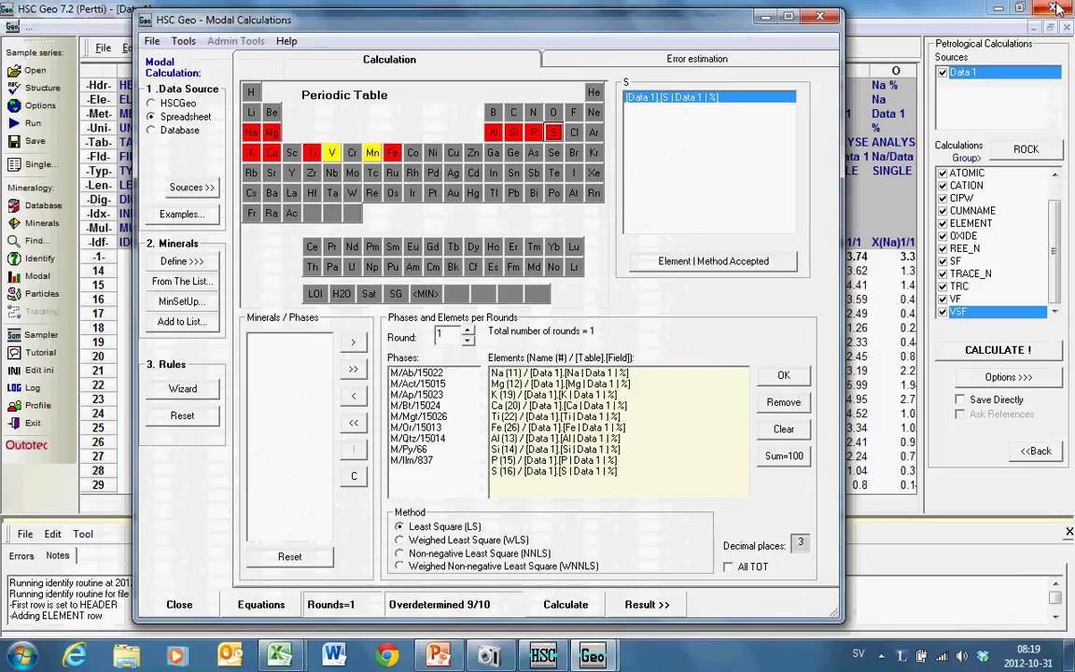
left_click(448, 554)
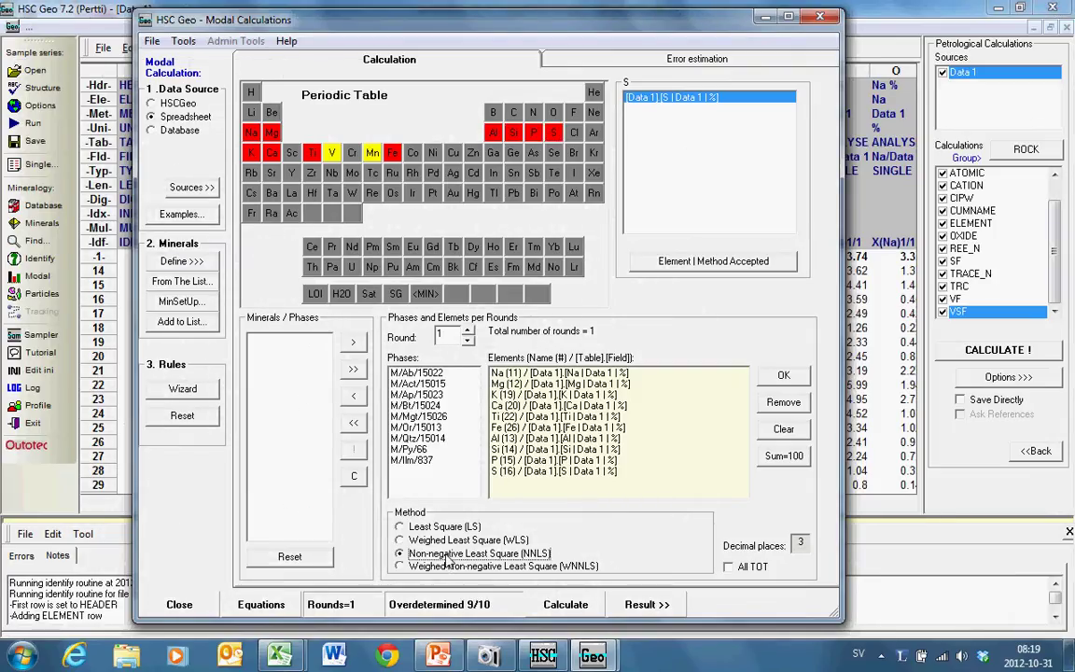
left_click(562, 604)
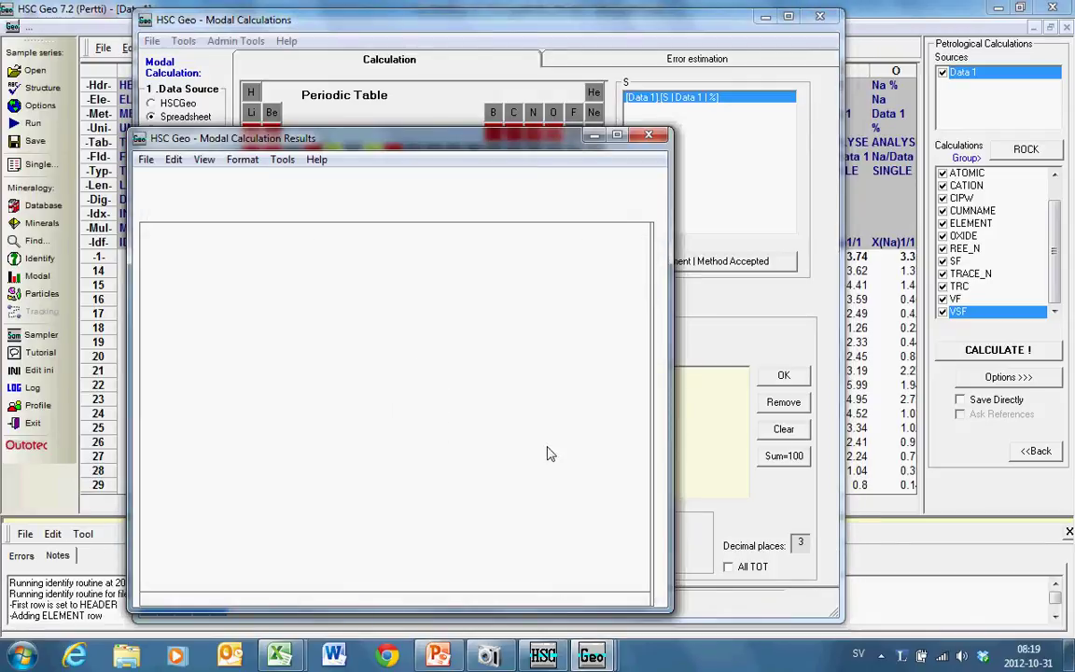
Maximize the NNLS results and browse the sample rows from 105 down to the last samples
left_click(615, 136)
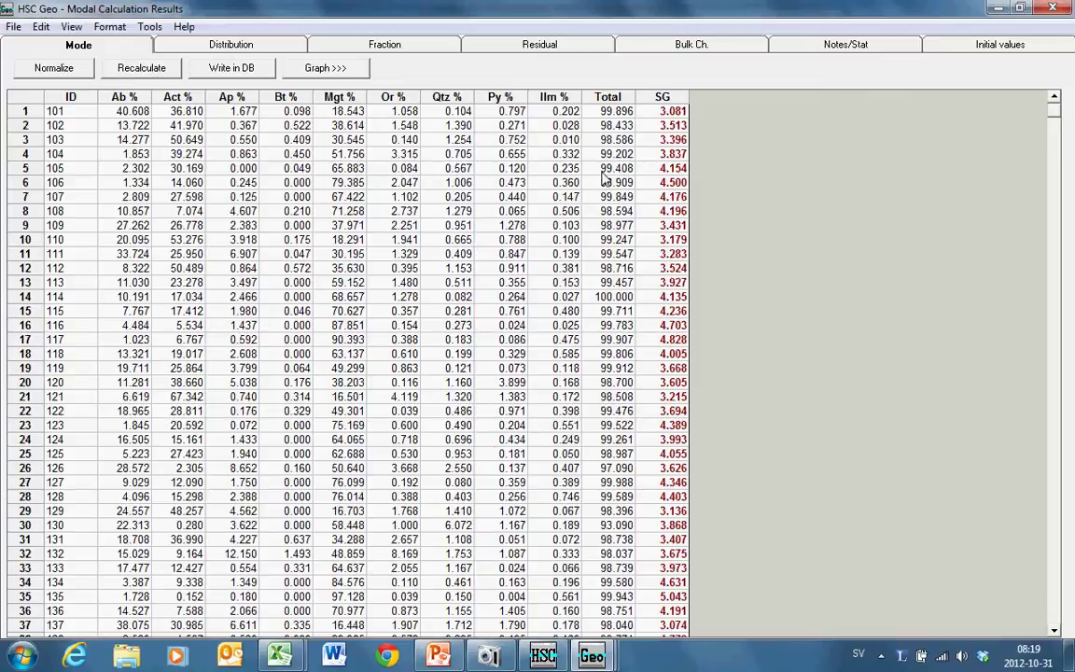
left_click(602, 171)
key("Left")
key("Left")
key("Left")
key("Left")
key("Left")
key("Left")
key("Left")
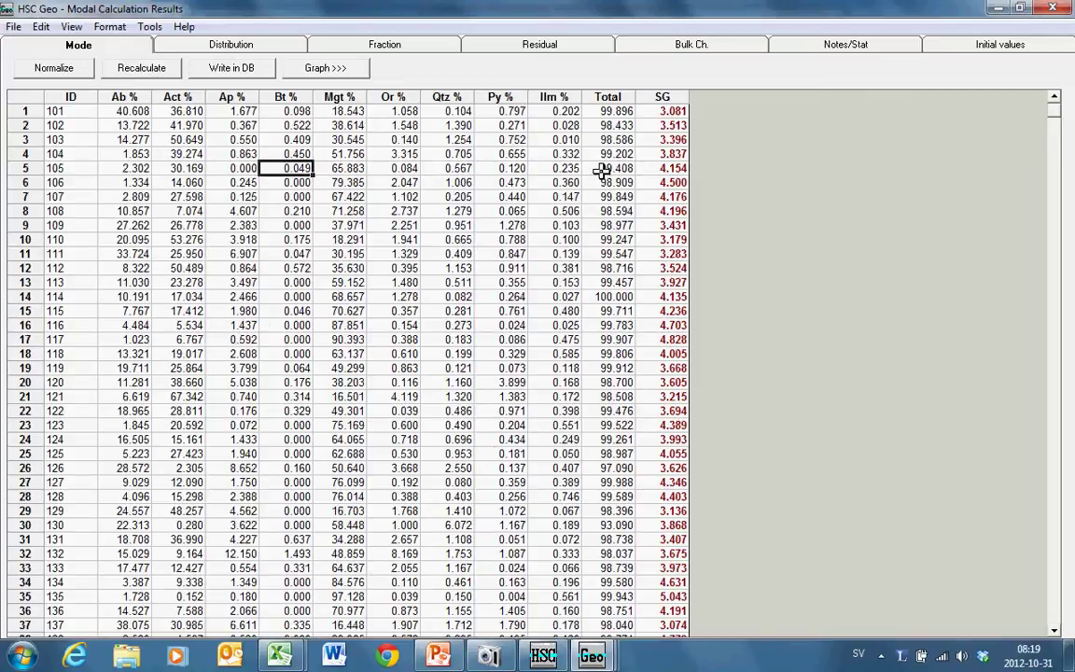
key("Down")
key("Down")
key("Down")
key("Down")
key("Down")
key("Down")
key("Down")
key("Down")
key("Down")
key("Down")
key("Down")
key("Down")
key("Down")
key("Down")
key("Down")
key("Down")
key("Down")
key("Down")
key("Down")
key("Down")
key("Down")
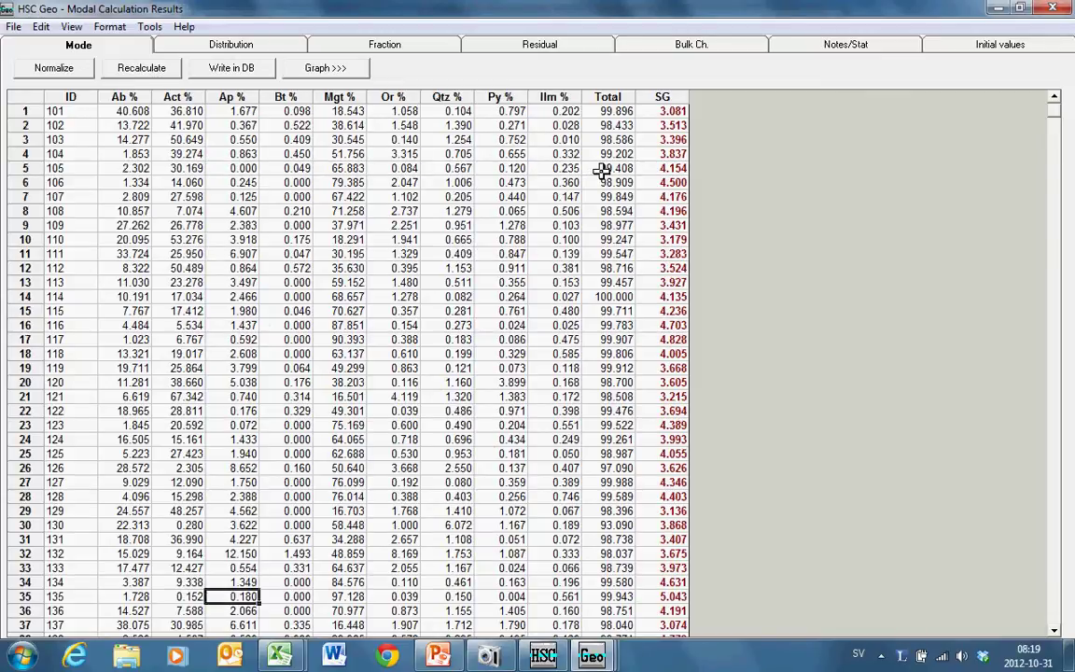
key("Page_Down")
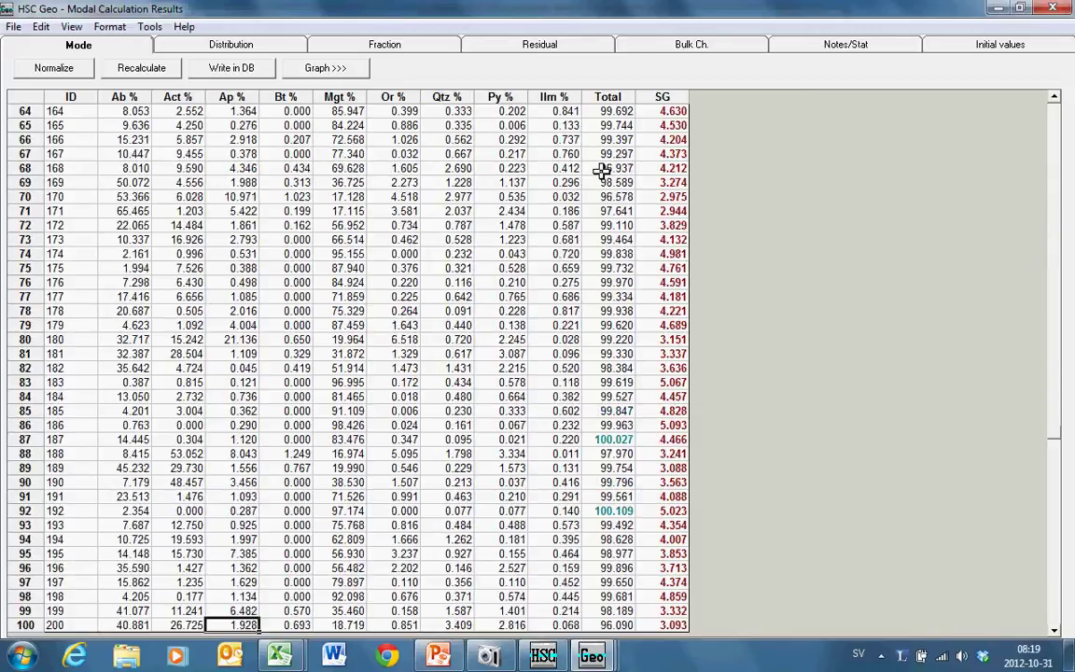
key("Up")
key("Up")
key("Up")
key("Up")
key("Up")
key("Up")
key("Up")
key("Up")
key("Up")
key("Up")
key("Up")
key("Up")
key("Up")
key("Up")
key("Up")
key("Up")
key("Up")
key("Up")
key("Up")
key("Up")
key("Up")
key("Up")
key("Up")
key("Up")
key("Up")
key("Up")
key("Up")
key("Up")
key("Up")
key("Up")
key("Up")
key("Up")
key("Up")
key("Up")
key("Up")
key("Up")
key("Up")
key("Up")
key("Up")
key("Up")
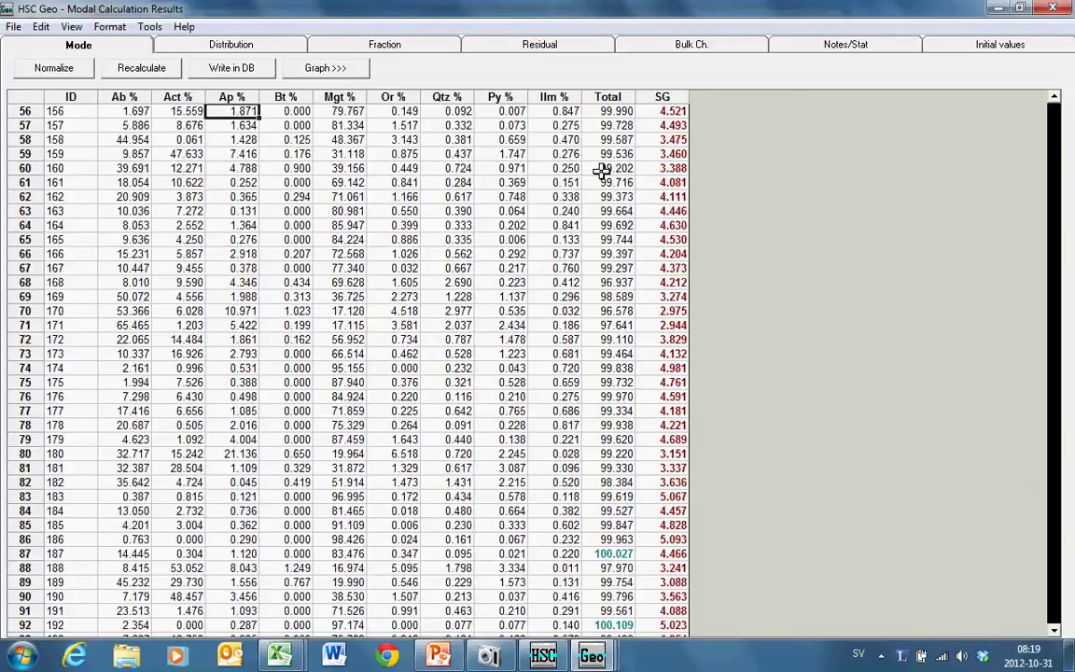
key("Up")
key("Up")
key("Up")
key("Up")
key("Up")
key("Up")
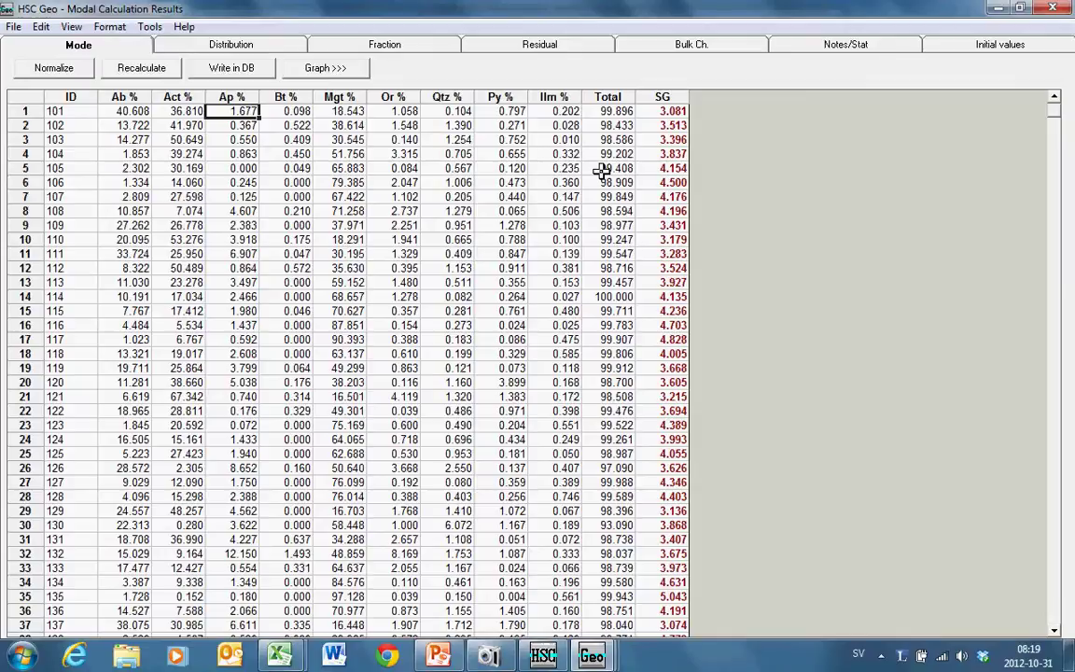
left_click(41, 26)
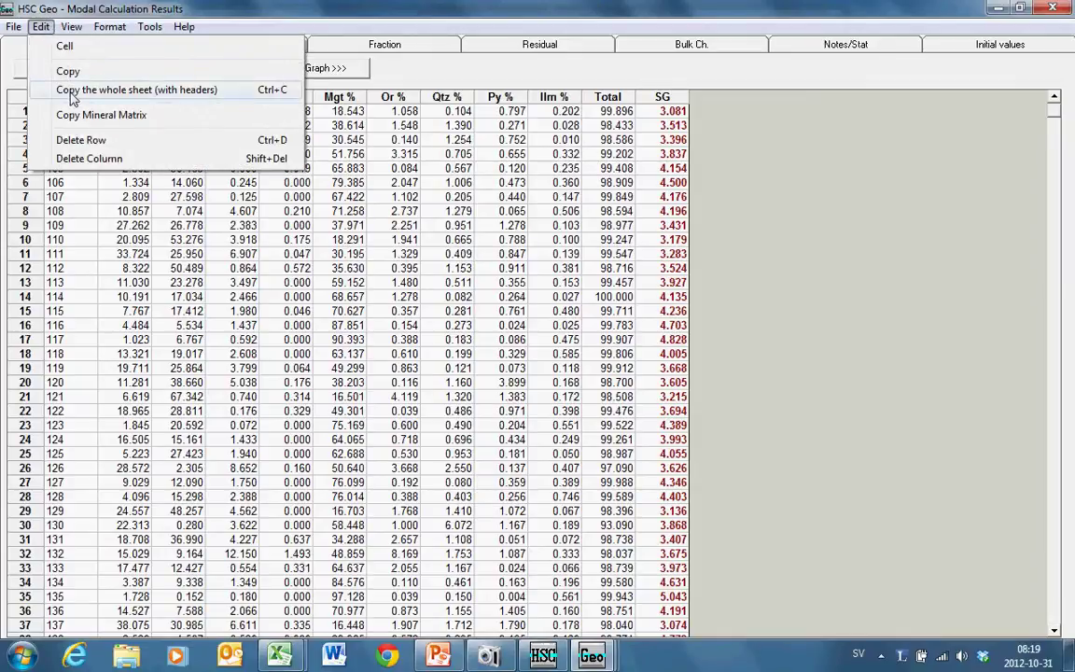
left_click(289, 182)
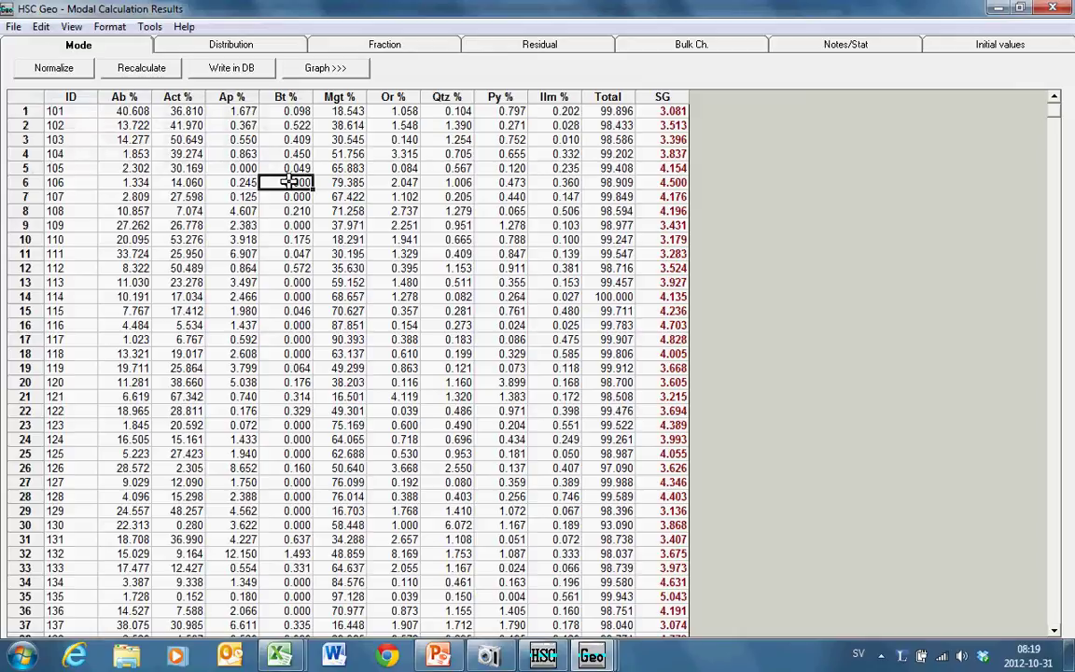
left_click(214, 121)
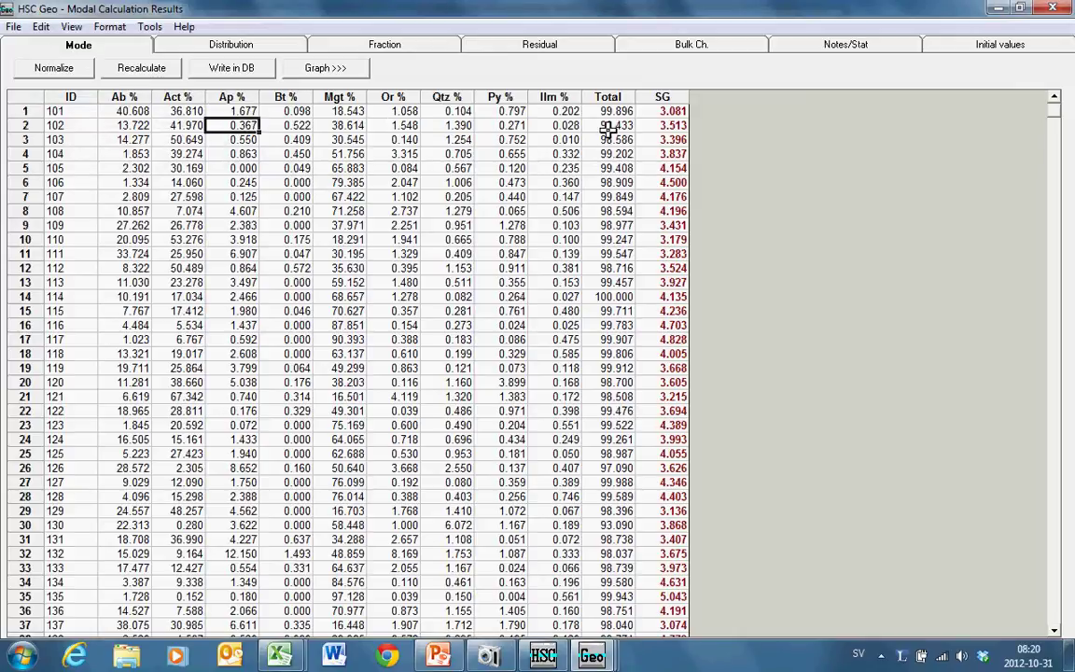
Close the results, remove all phases and reset the calculation rules
left_click(1054, 10)
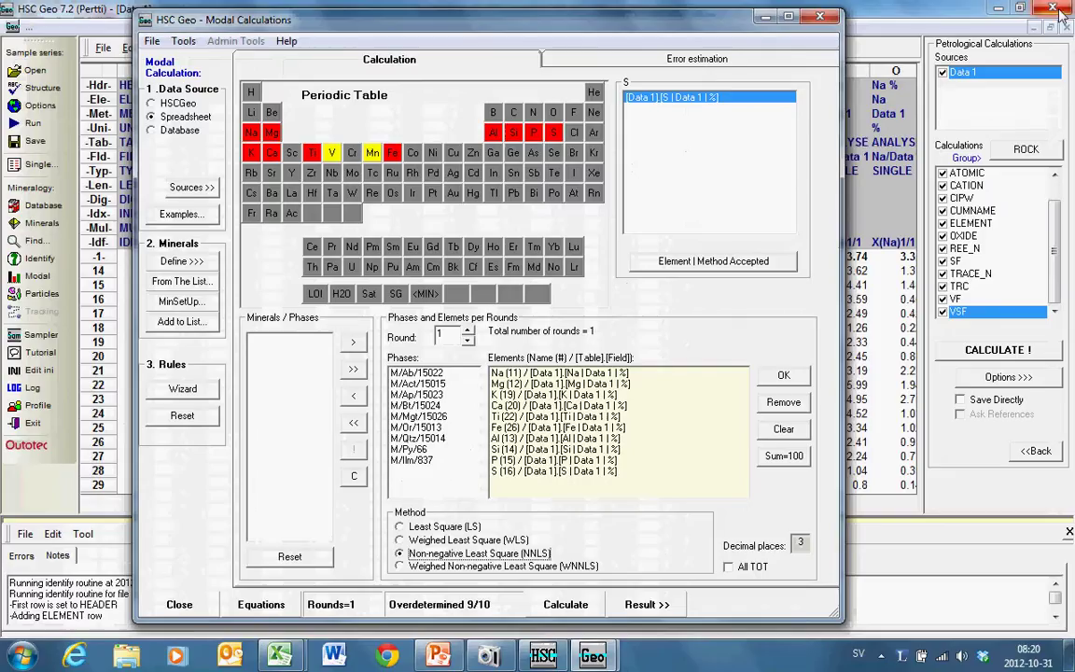
left_click(353, 423)
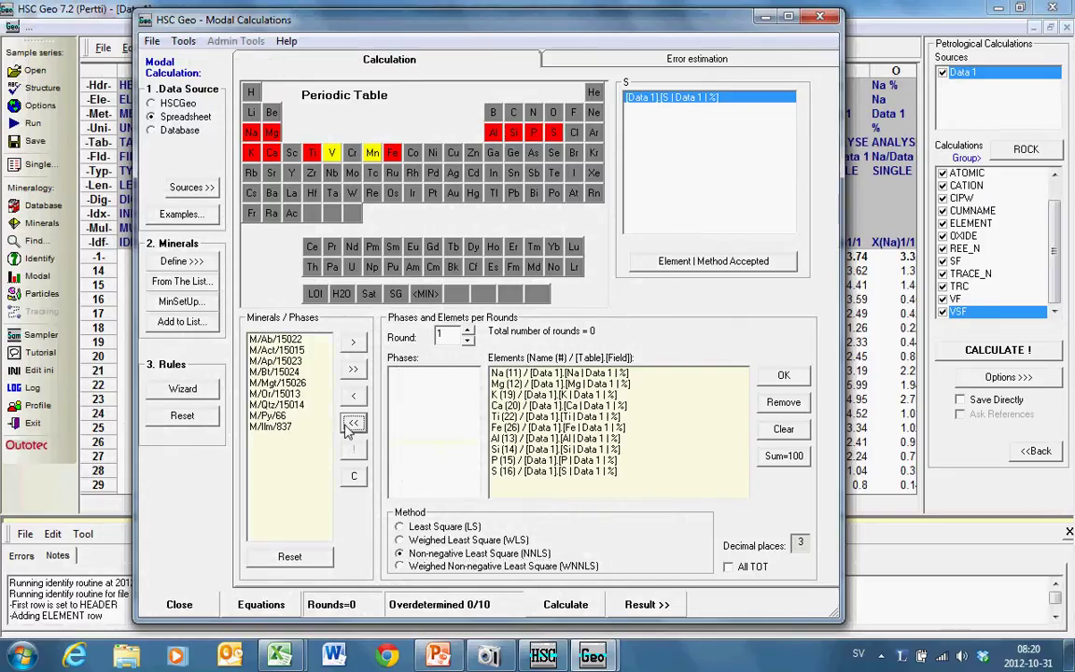
left_click(182, 415)
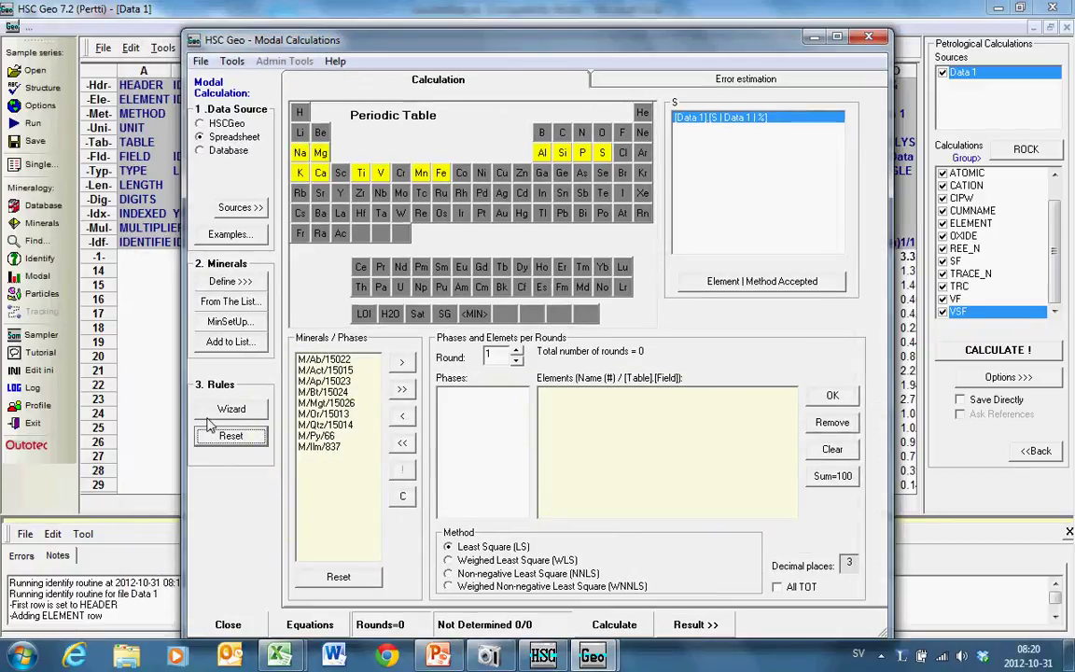
Select M/Ab/15022 and display each mineral's Na, P and S content
left_click(348, 362)
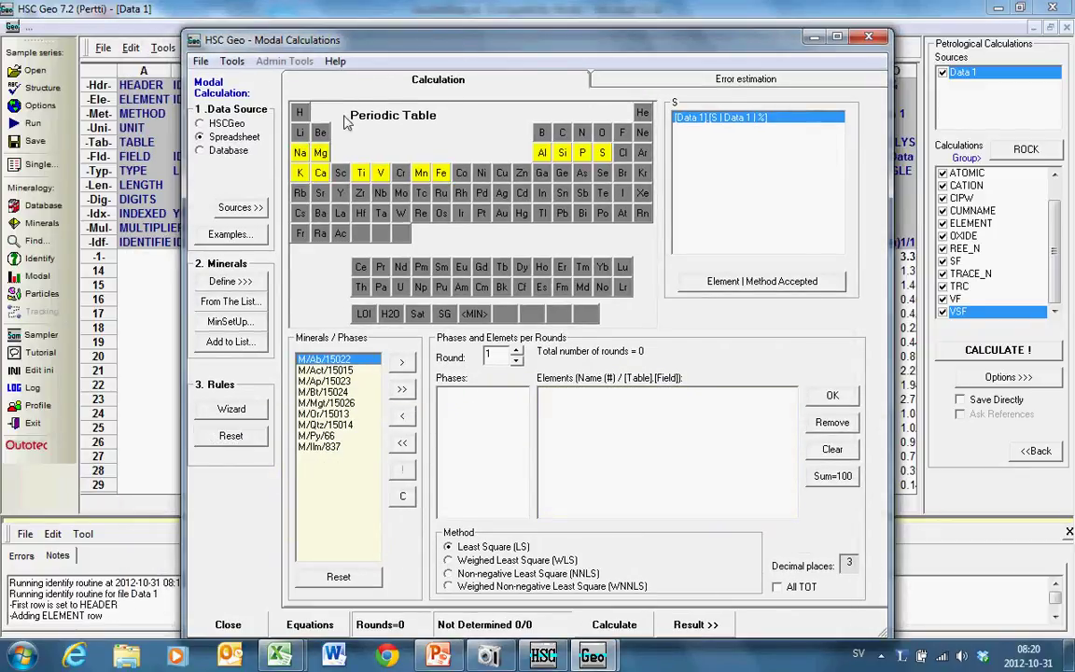
left_click(300, 157)
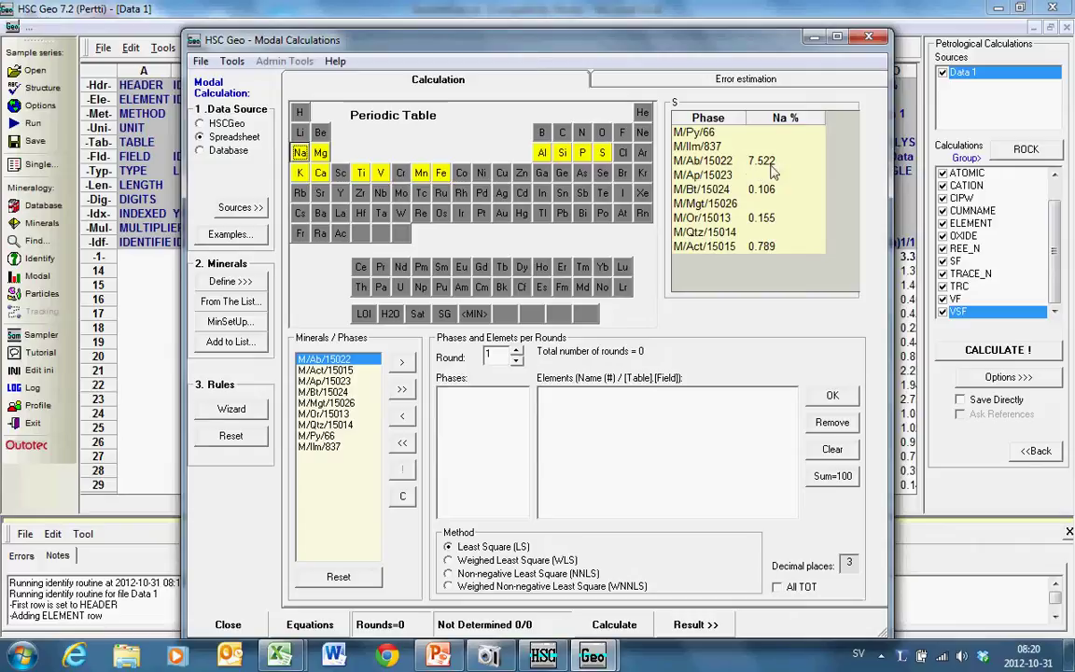
left_click(589, 154)
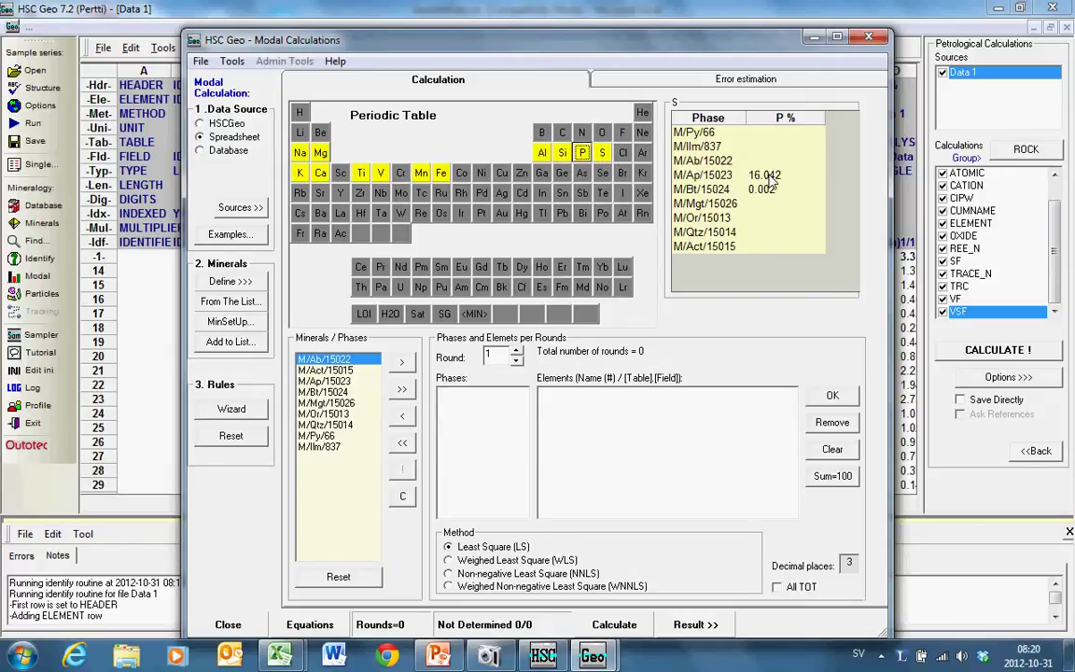
left_click(602, 154)
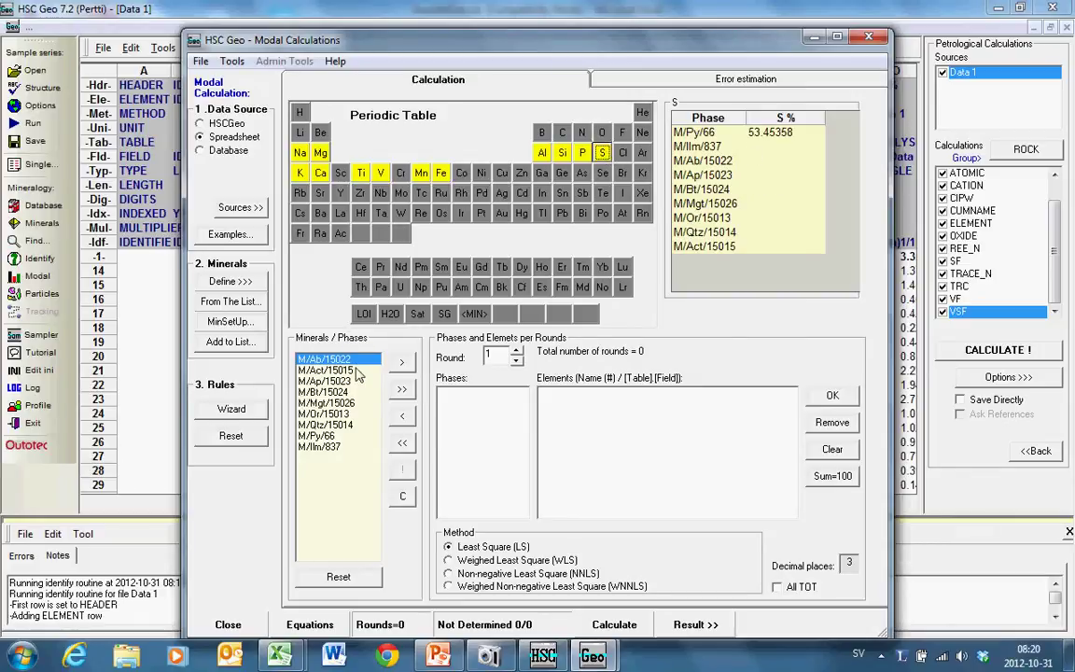
Add Ab, Py and Ap as phases and Na, P and S as fitting elements
left_click(402, 362)
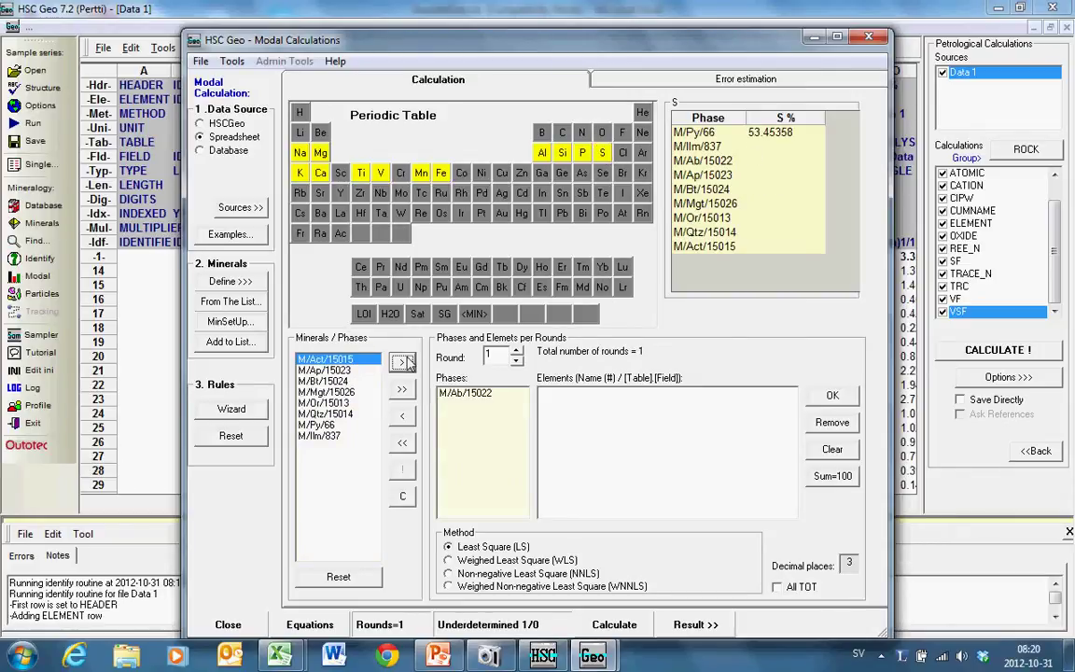
left_click(346, 425)
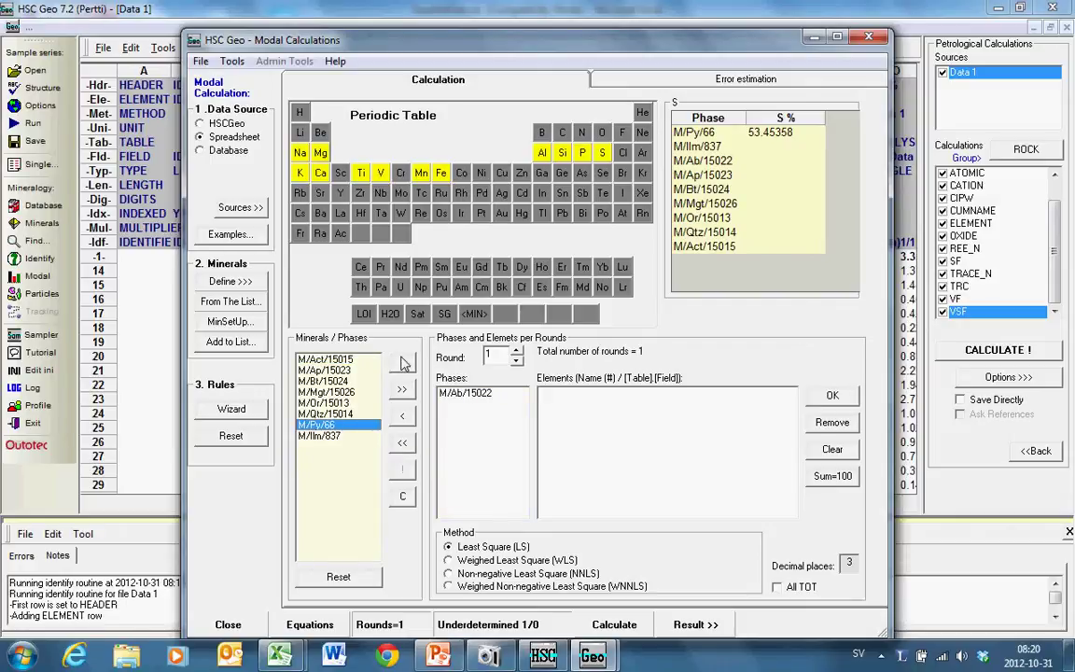
left_click(402, 362)
left_click(350, 371)
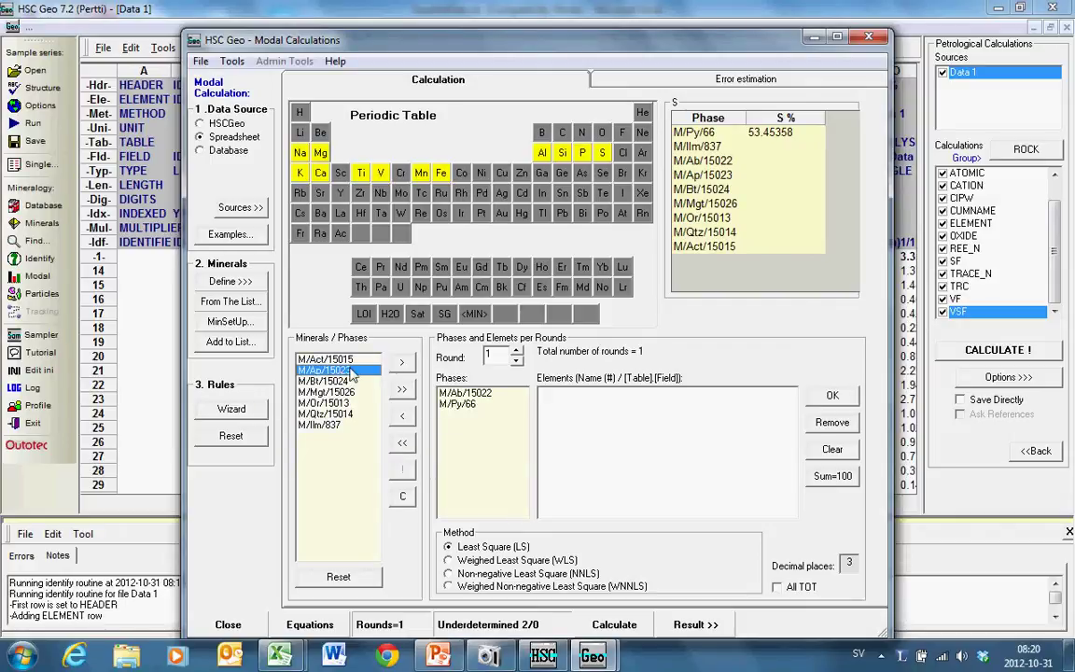
left_click(402, 362)
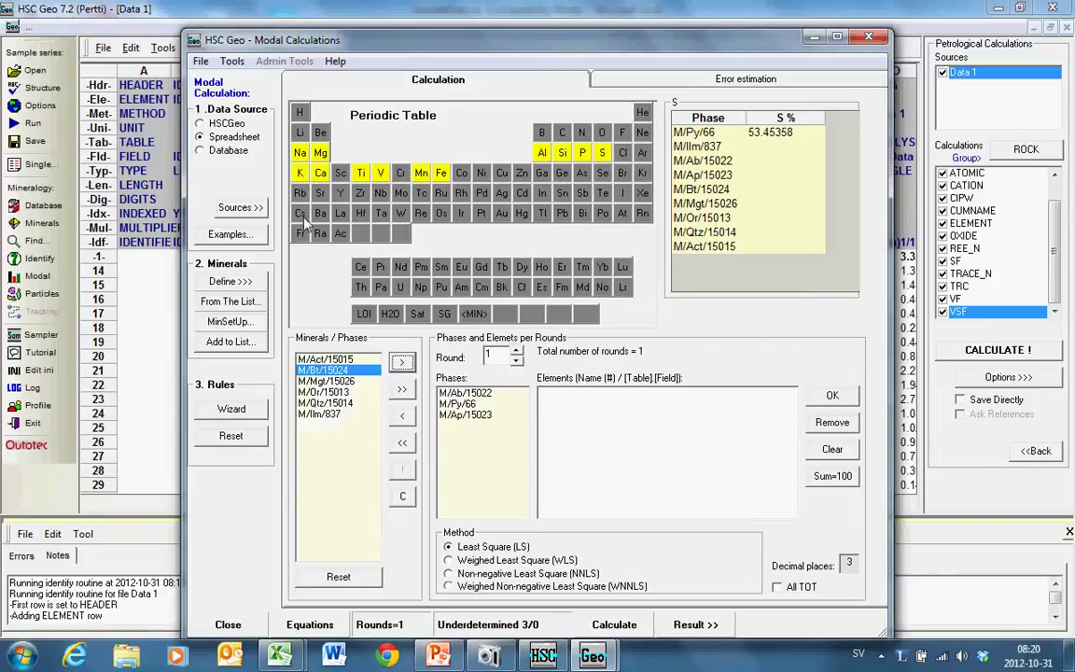
left_click(300, 152)
left_click(588, 154)
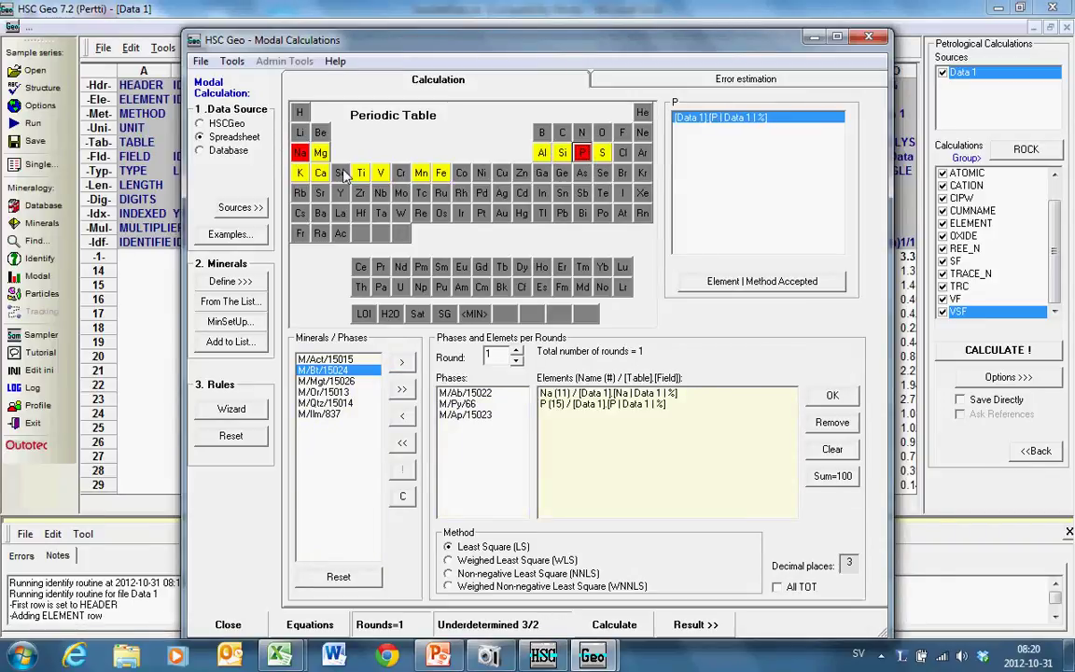
left_click(602, 152)
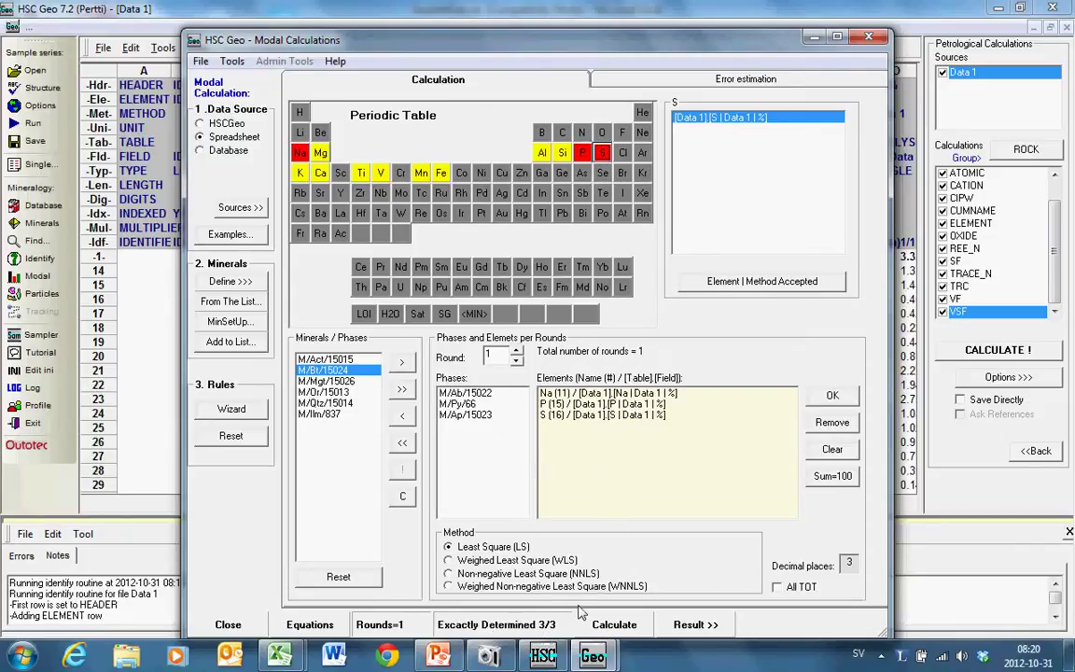
Calculate the three-mineral modes and maximize the results window
left_click(605, 624)
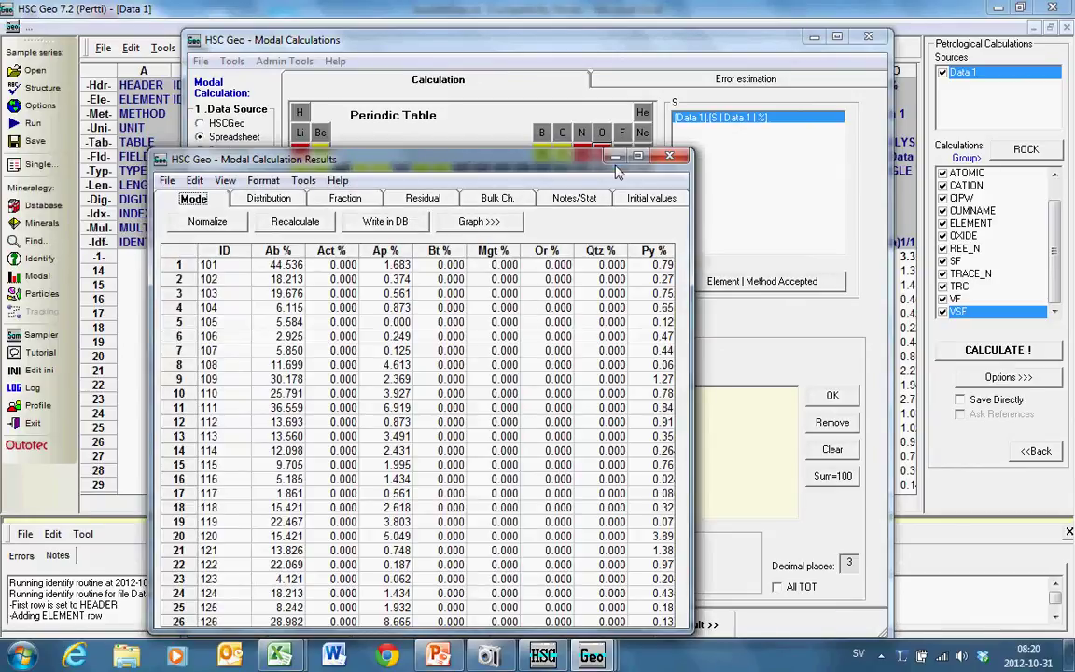
left_click(639, 157)
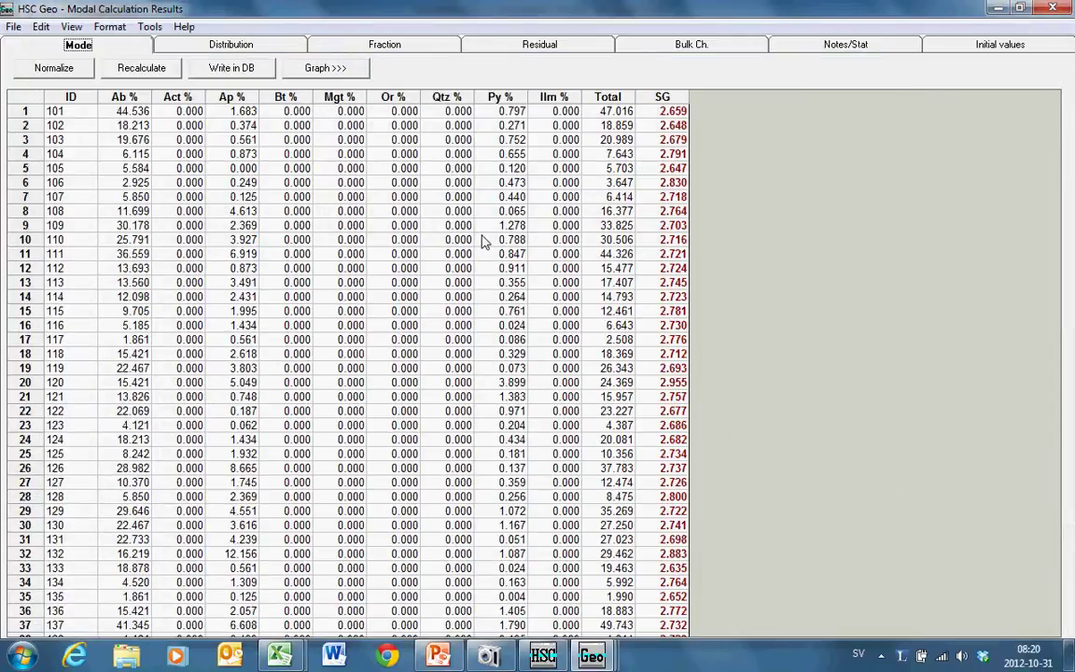
left_click(394, 225)
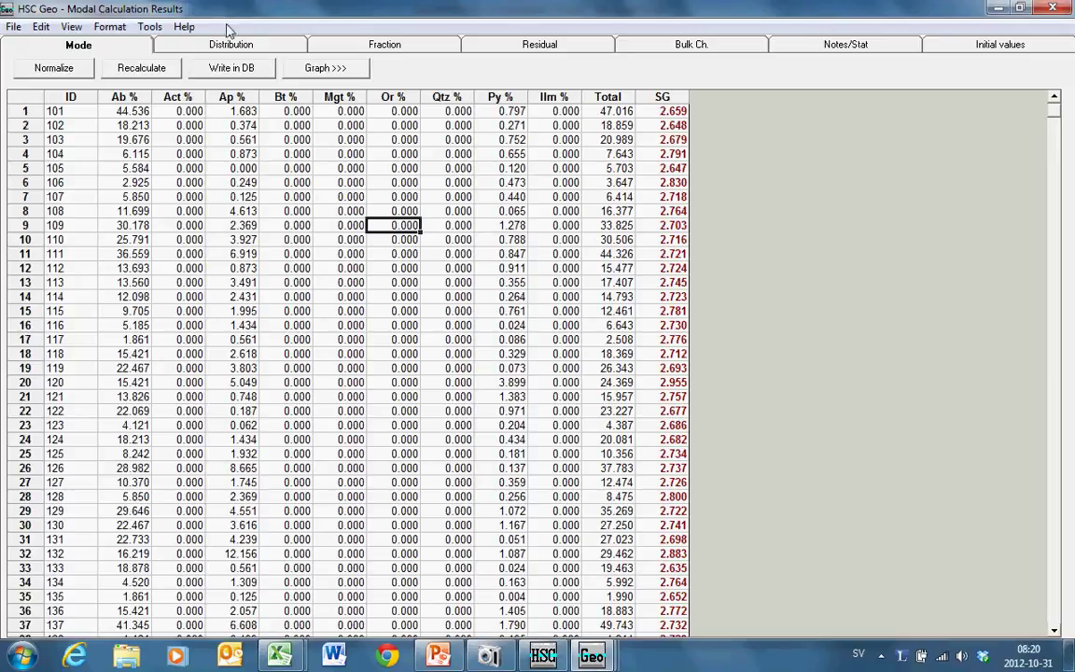
Check the V %, P % and S % residuals of samples 102 and 103, then return to Mode
left_click(487, 47)
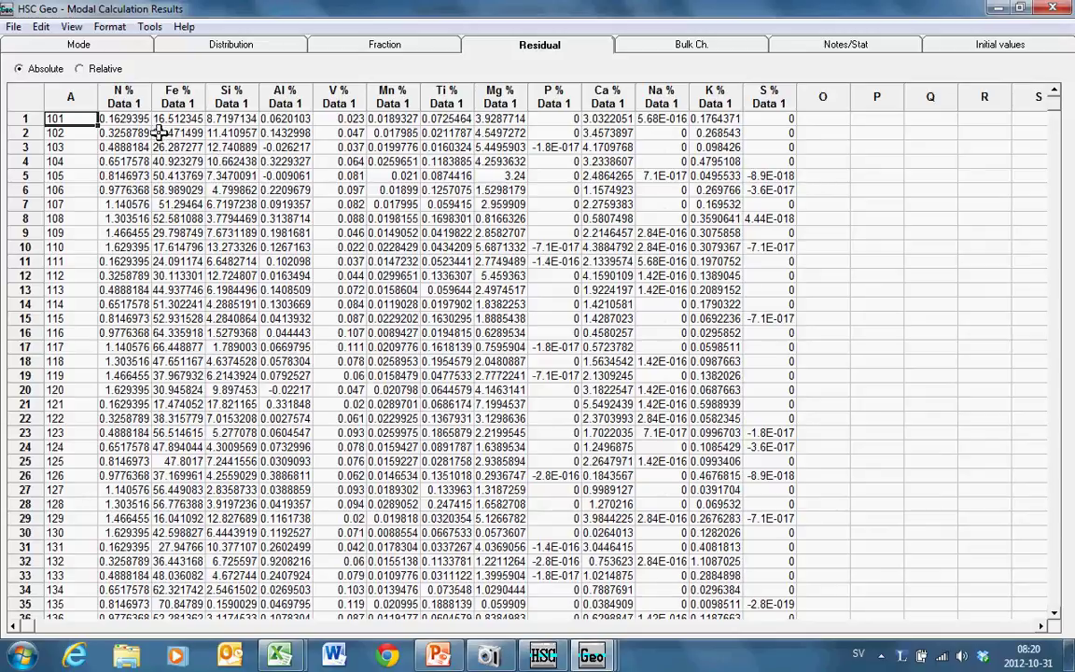
left_click(338, 122)
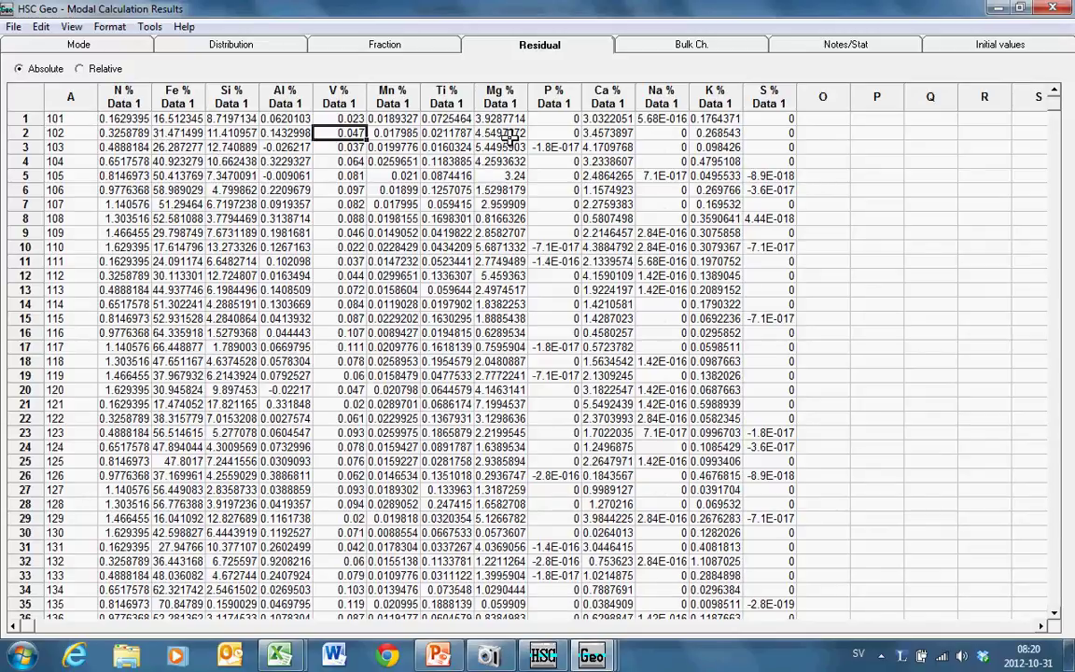
left_click(552, 147)
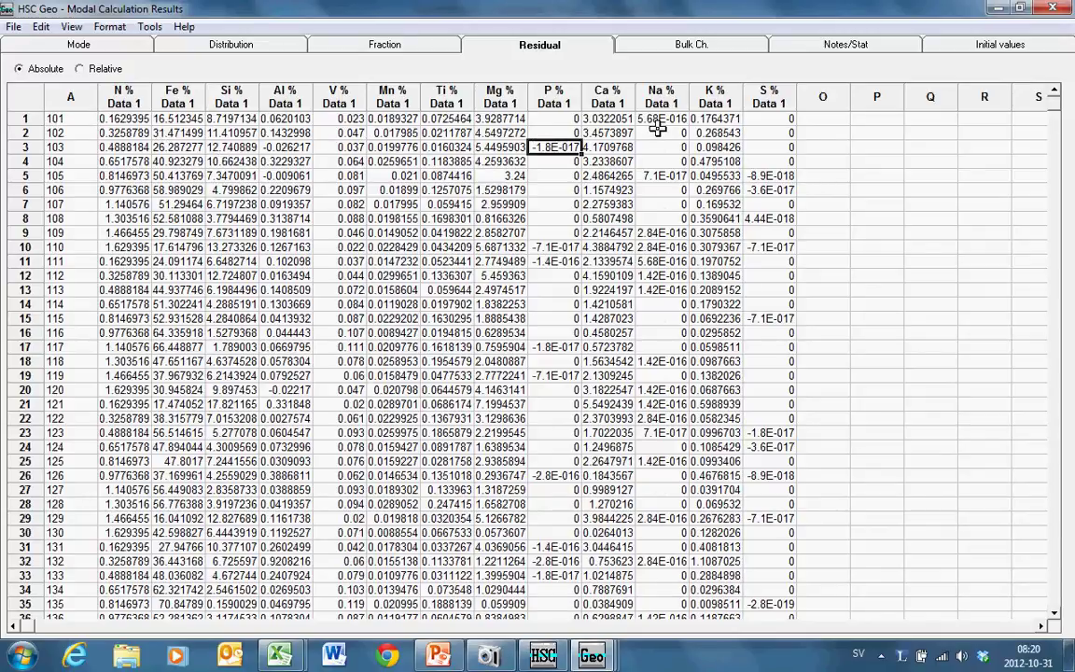
left_click(782, 137)
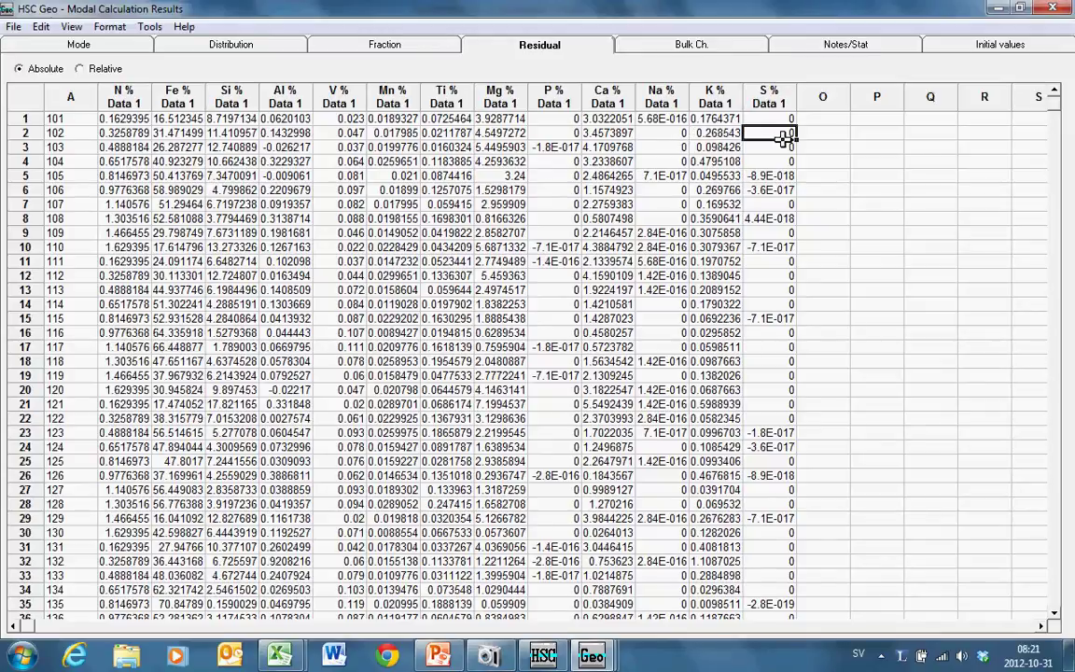
left_click(78, 47)
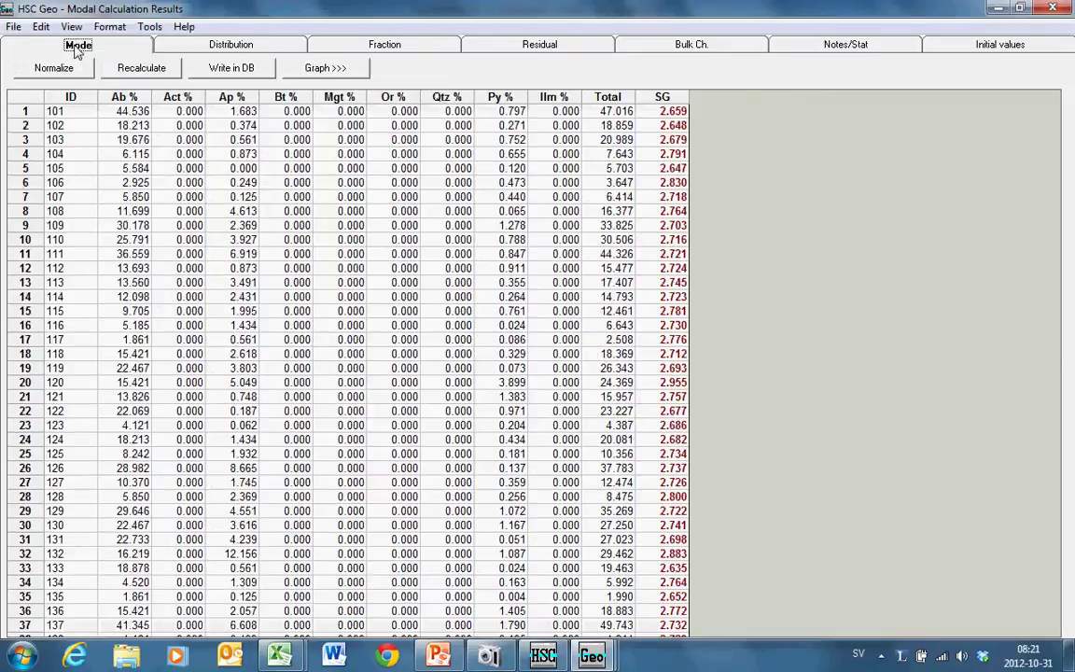
Start round 2 and add Act, Bt, Or and Qtz as its phases
left_click(1063, 9)
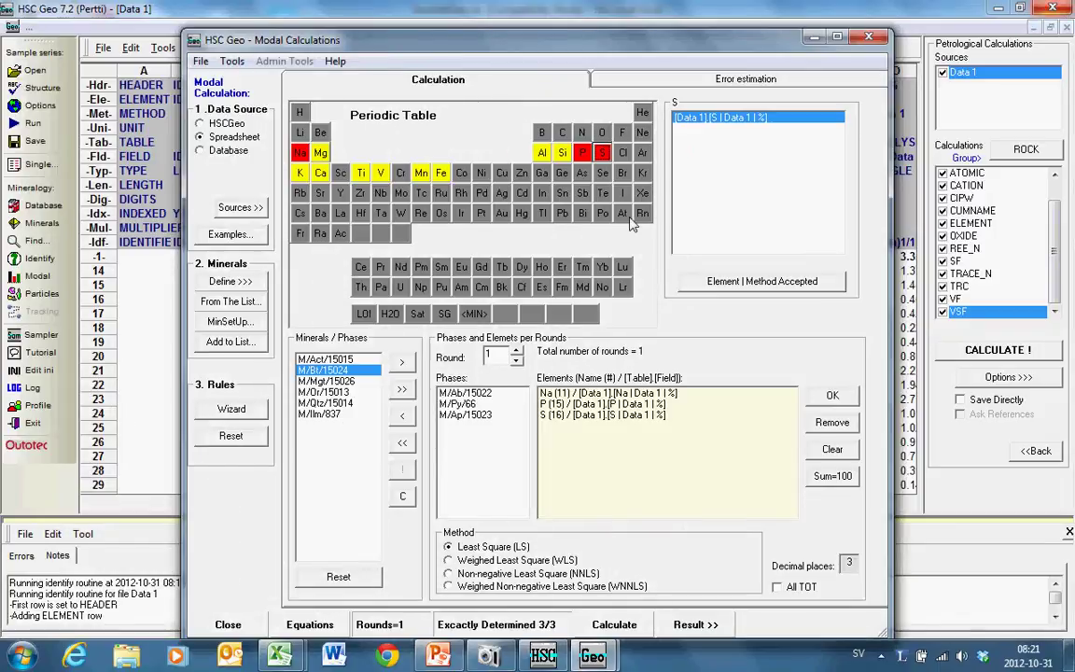
left_click(515, 354)
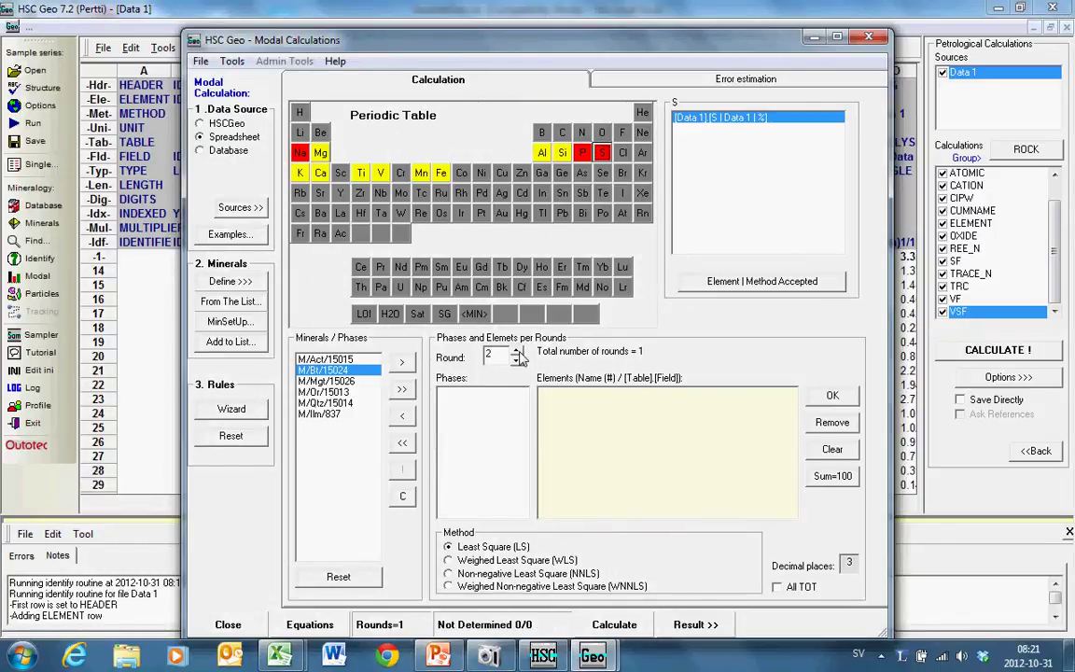
left_click(374, 360)
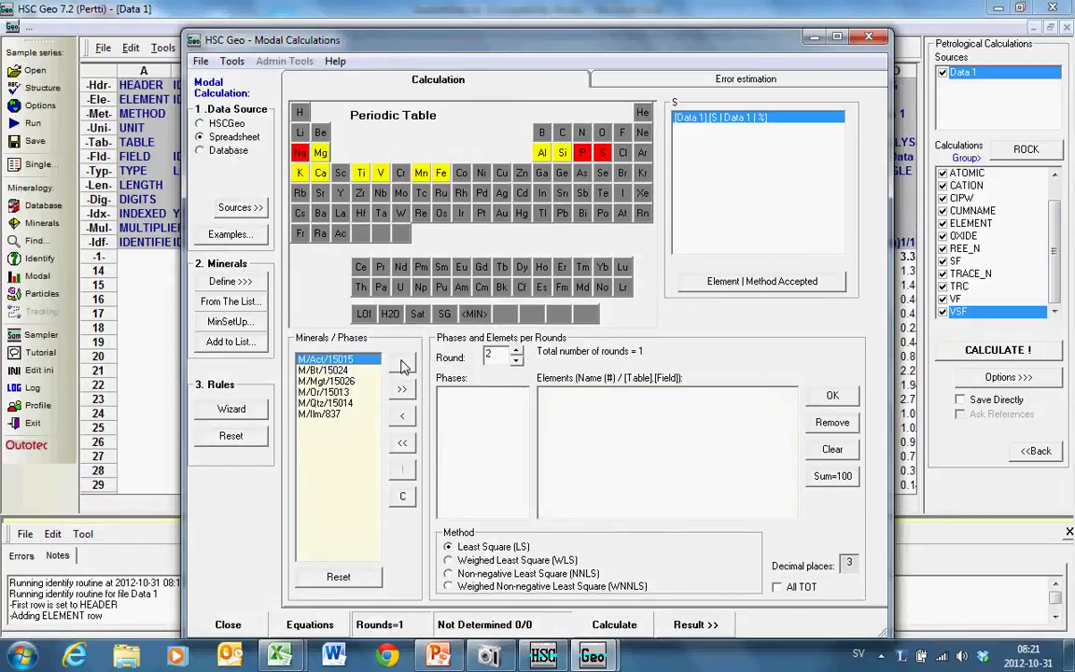
left_click(402, 362)
left_click(402, 363)
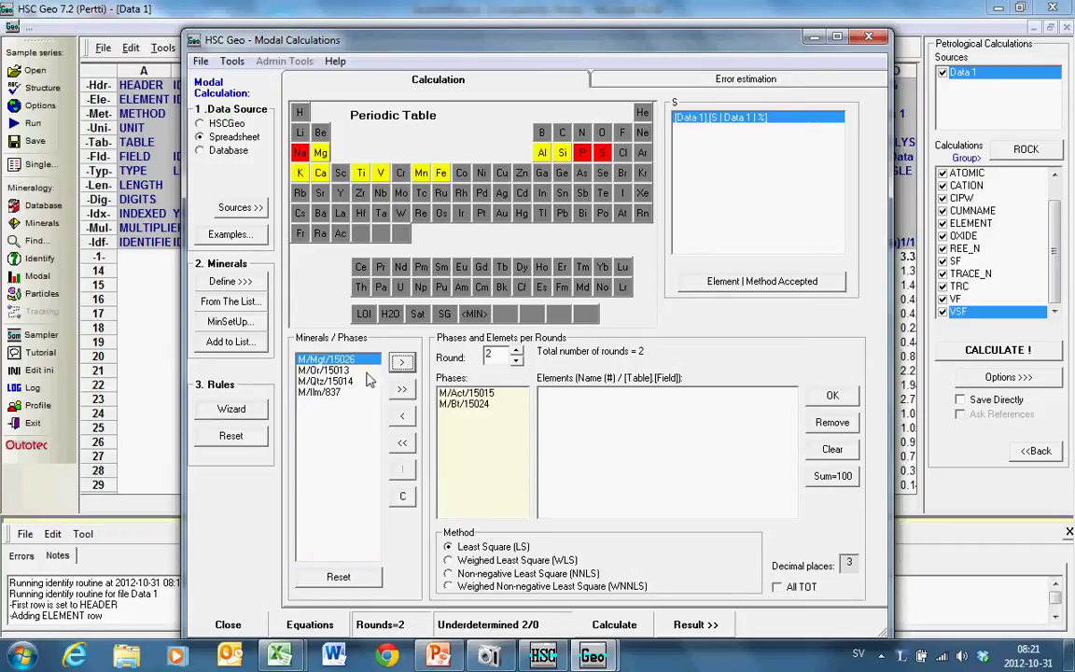
left_click(336, 370)
left_click(402, 363)
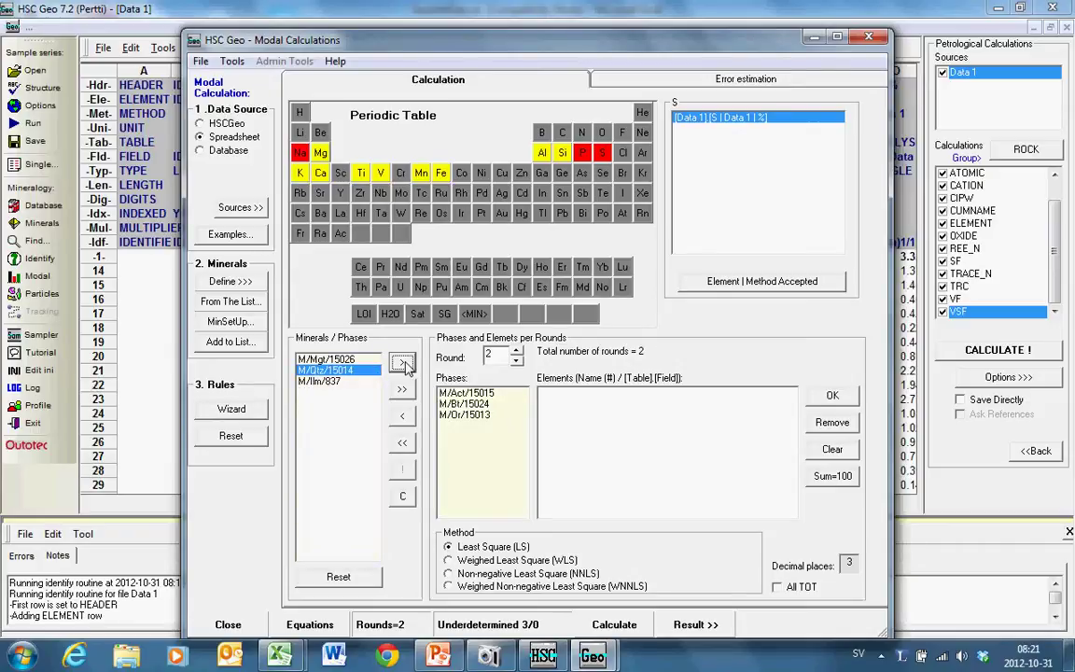
left_click(402, 363)
Fit round 2 to Mg, K, Ca, Al and Si, calculate, and close the results
left_click(320, 154)
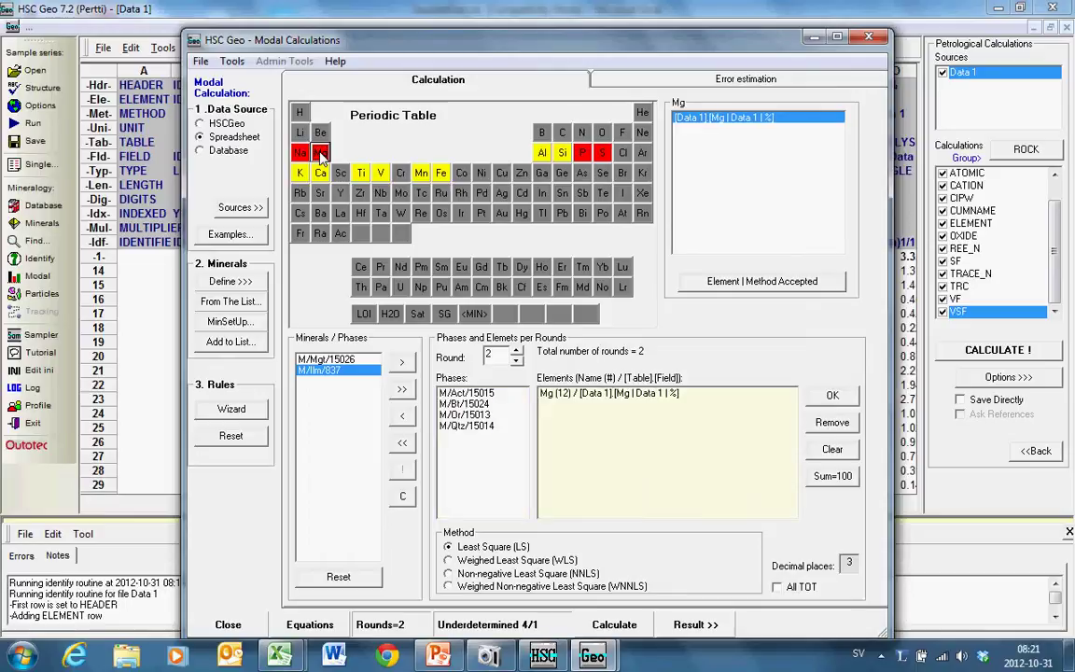
left_click(299, 176)
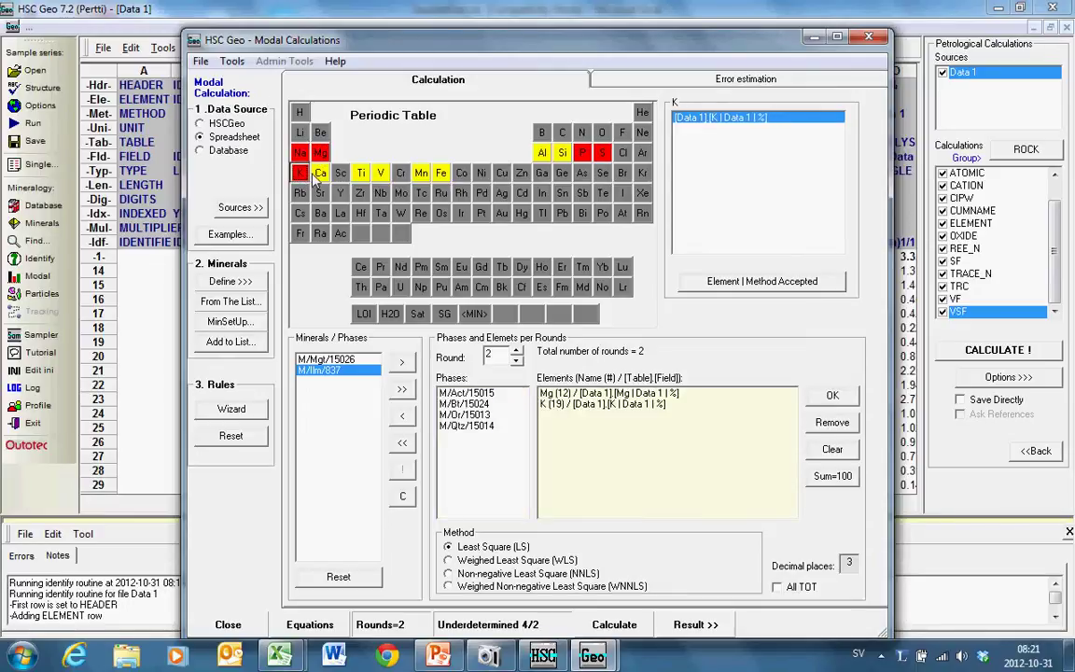
left_click(320, 174)
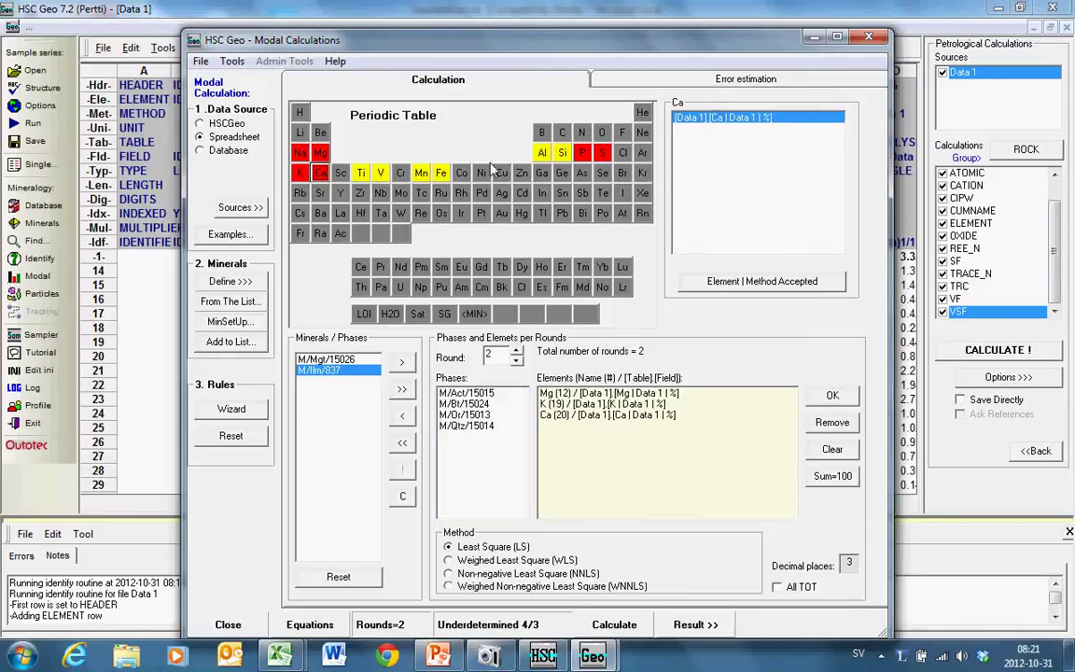
left_click(542, 155)
left_click(561, 153)
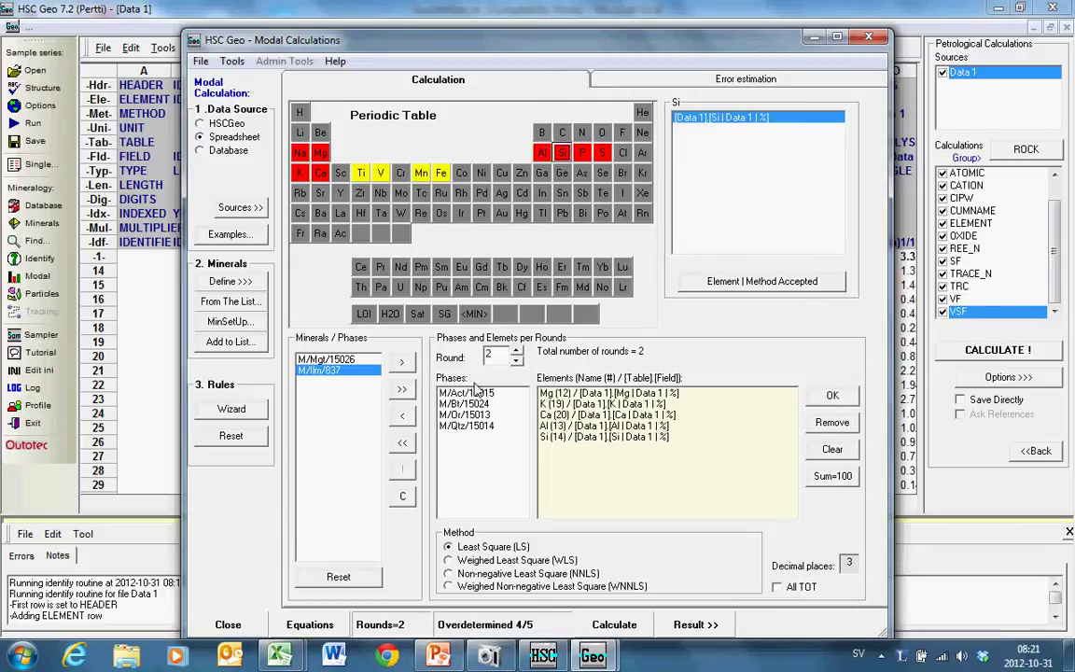
left_click(615, 624)
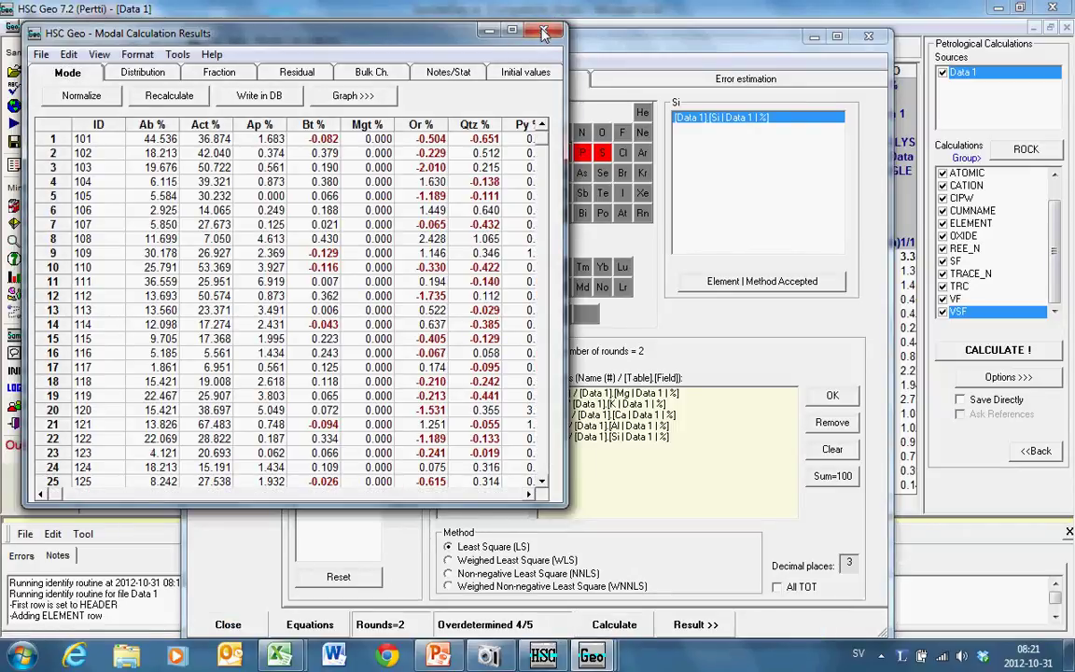
left_click(491, 32)
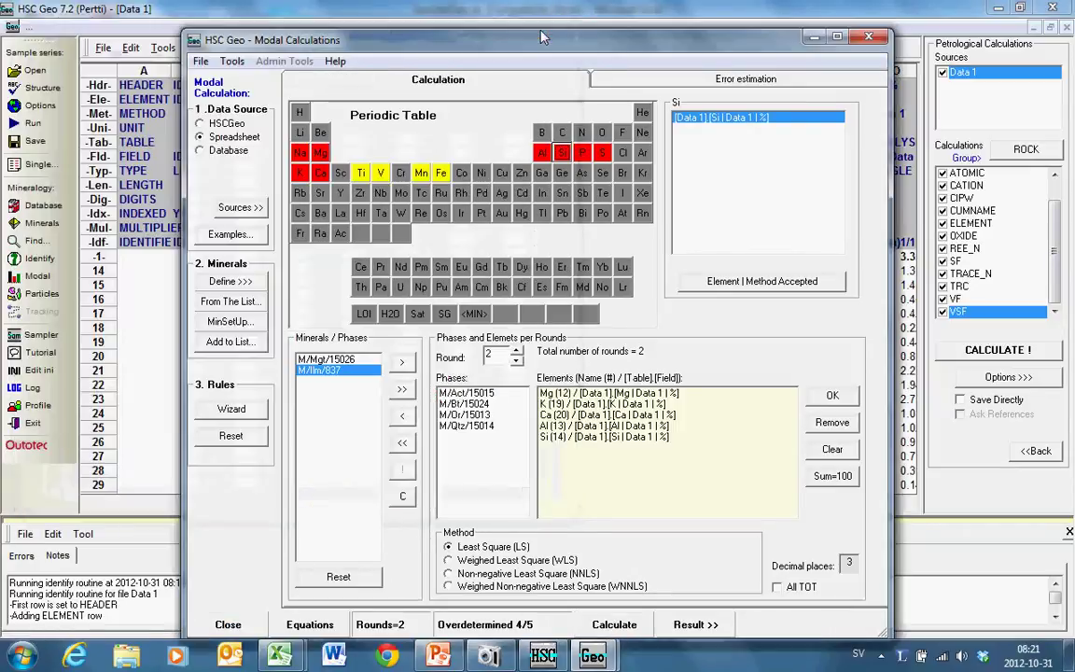
Set round 2 to Non-negative Least Square (NNLS), comparing it against round 1's settings
left_click(449, 573)
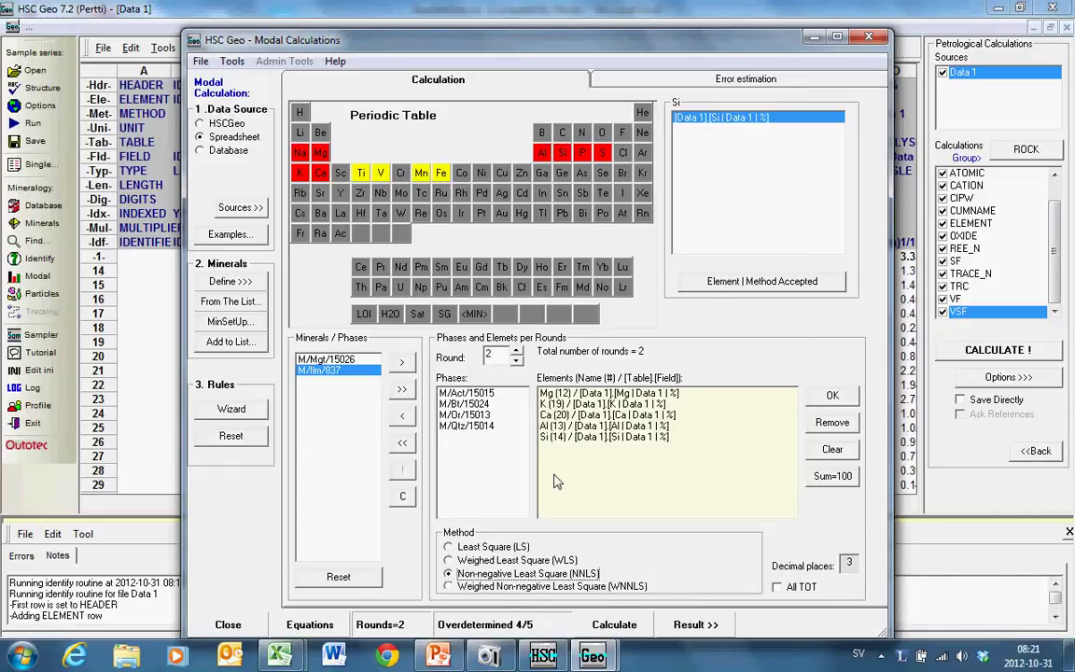
left_click(516, 361)
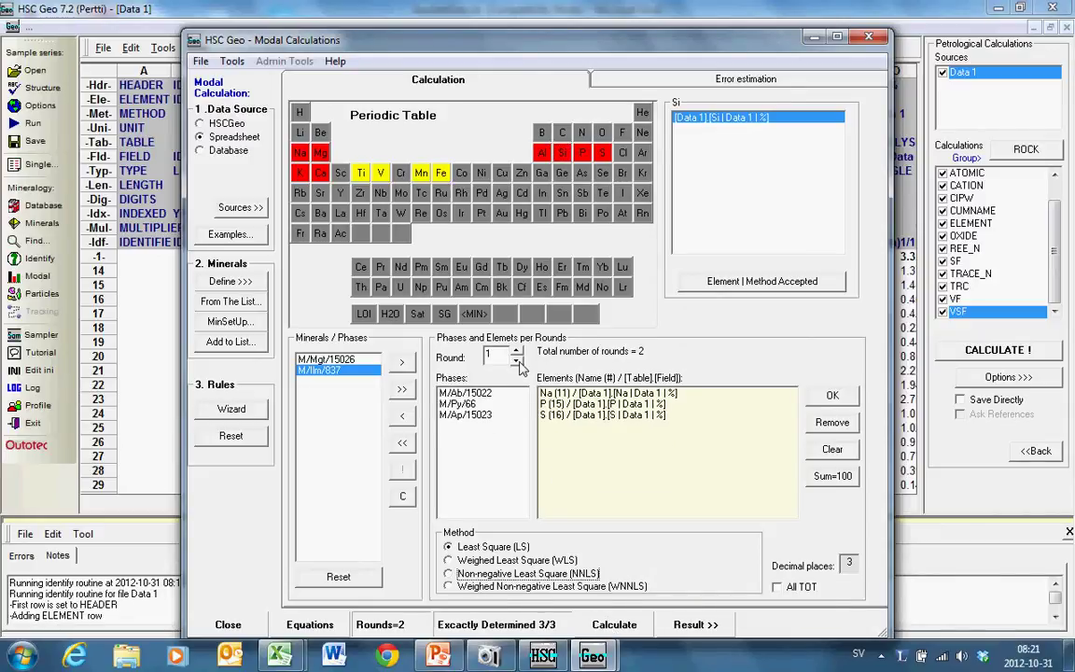
left_click(515, 353)
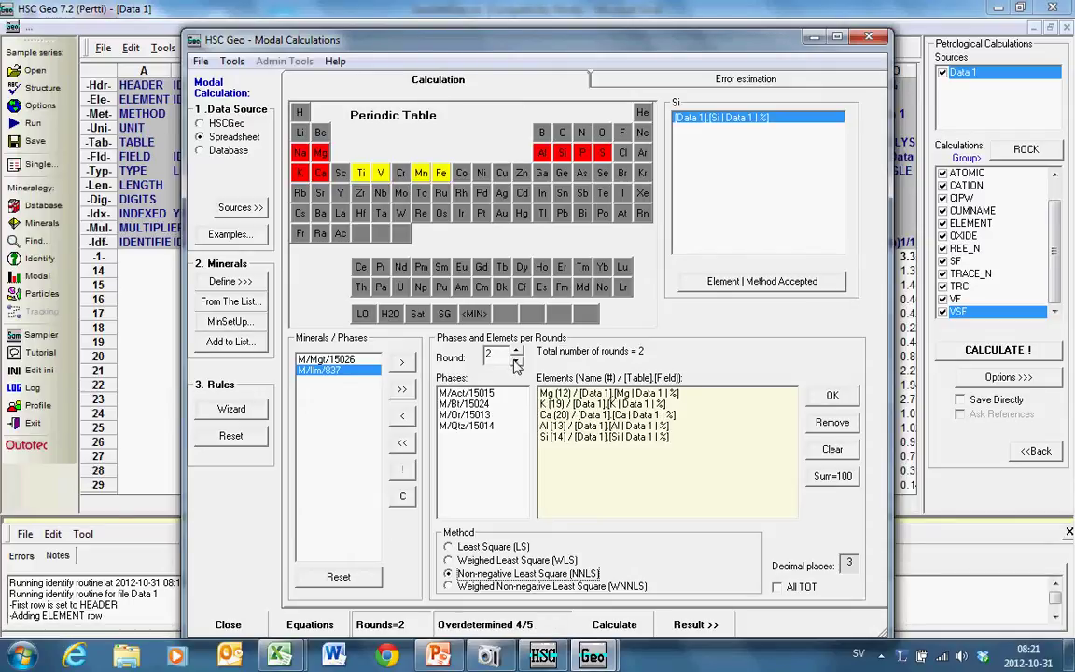
left_click(516, 362)
left_click(516, 353)
left_click(516, 362)
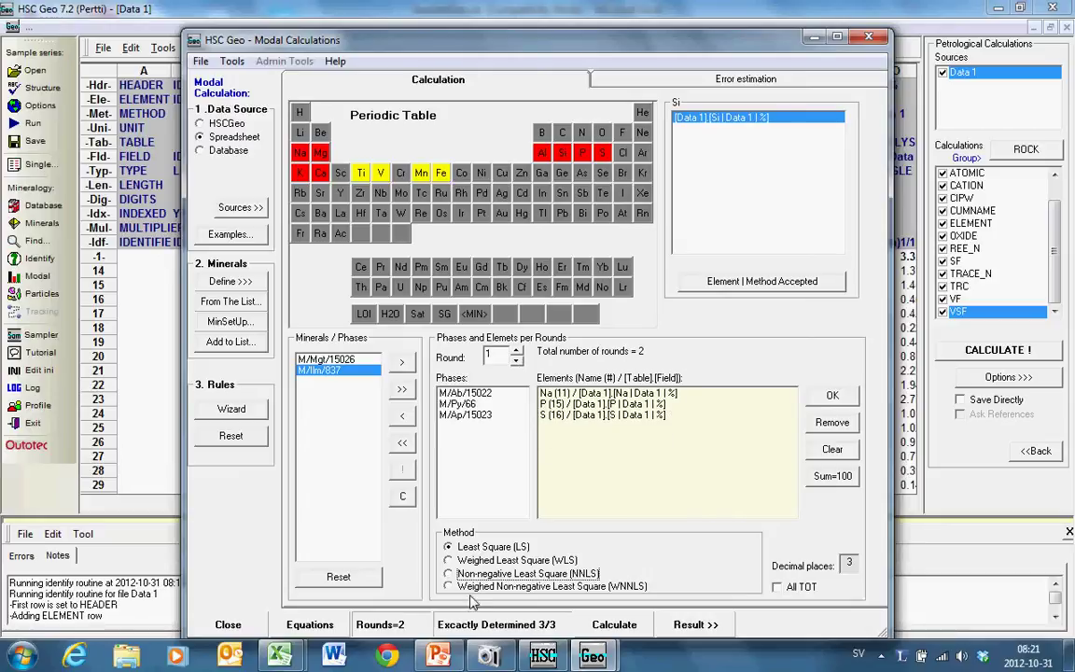
left_click(516, 353)
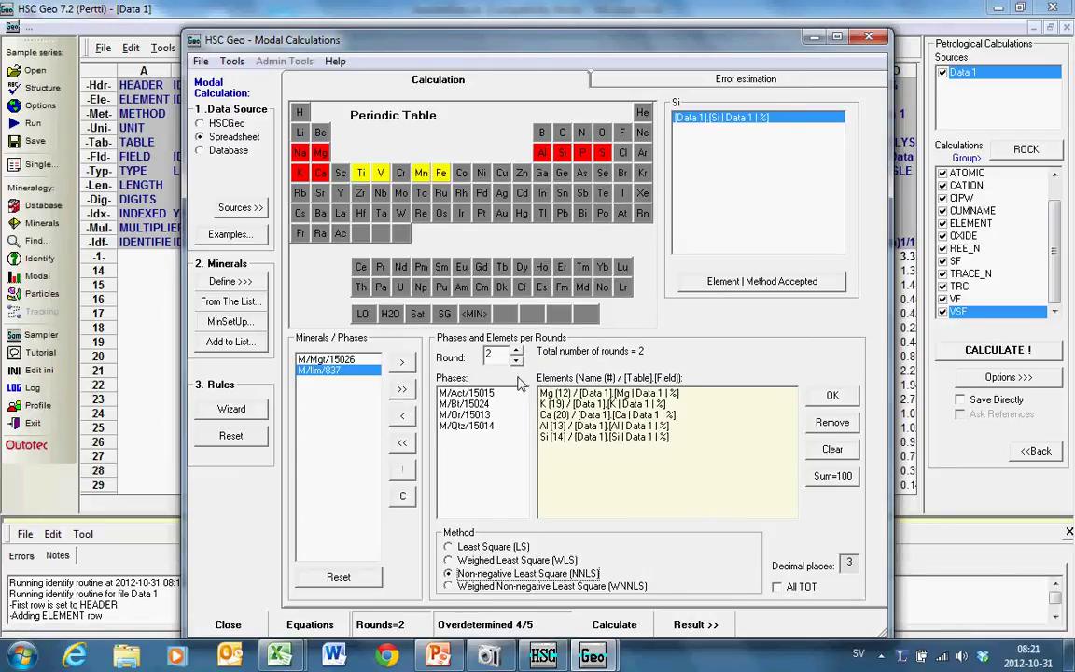
left_click_drag(485, 53, 480, 34)
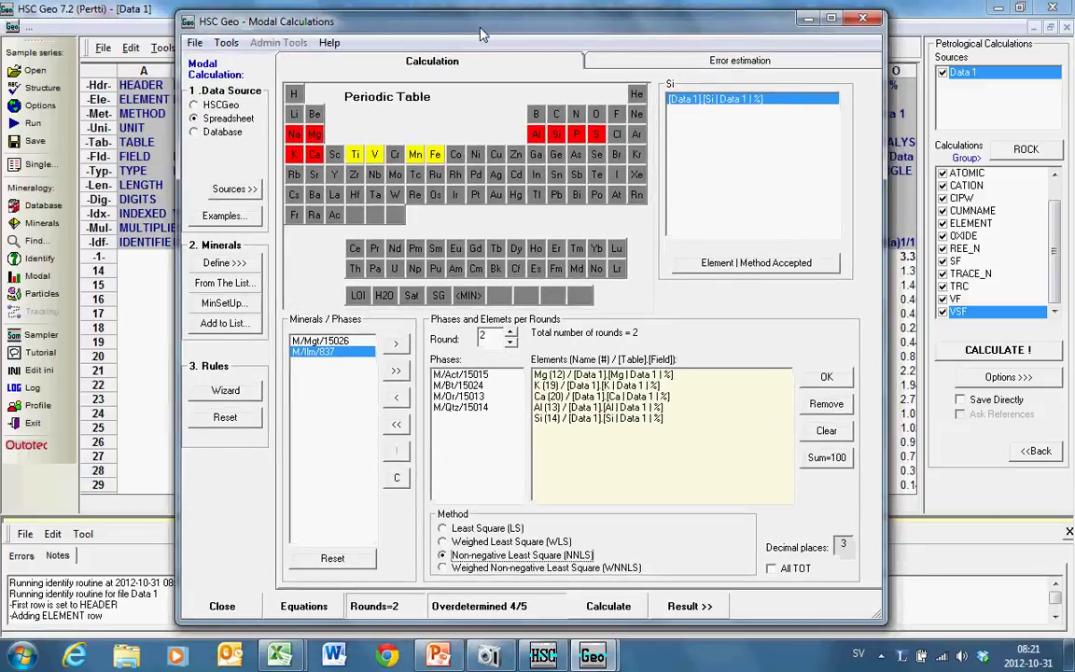
Recalculate, widen the results, and inspect the Fe % and Ti % residuals of samples 102 and 103
left_click(611, 605)
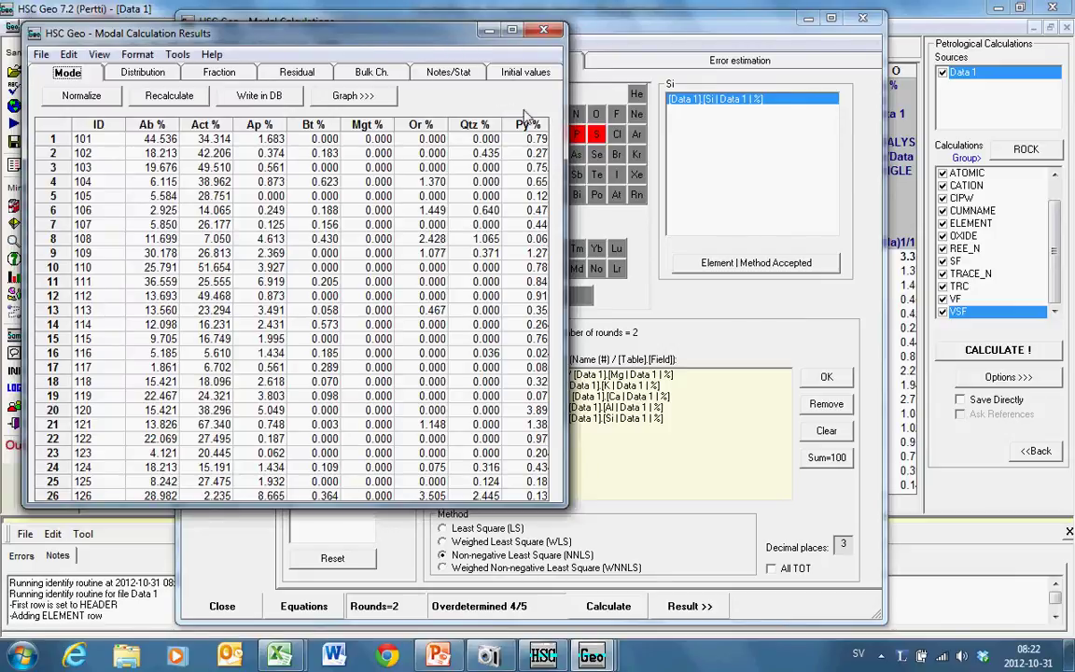
left_click_drag(563, 92, 951, 92)
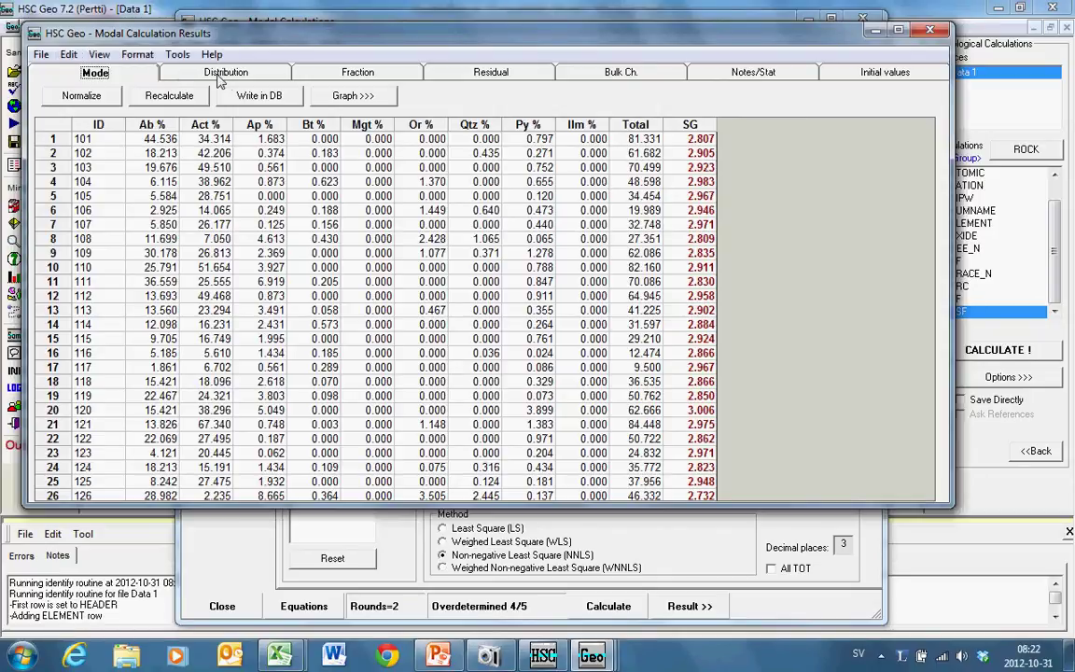
left_click(457, 78)
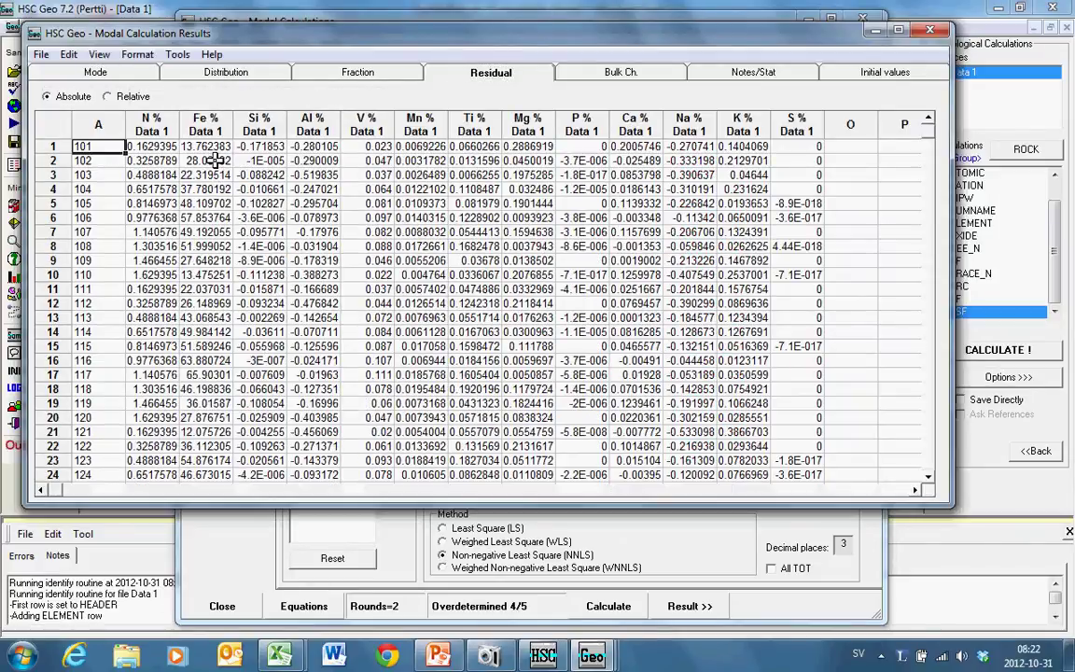
left_click(207, 160)
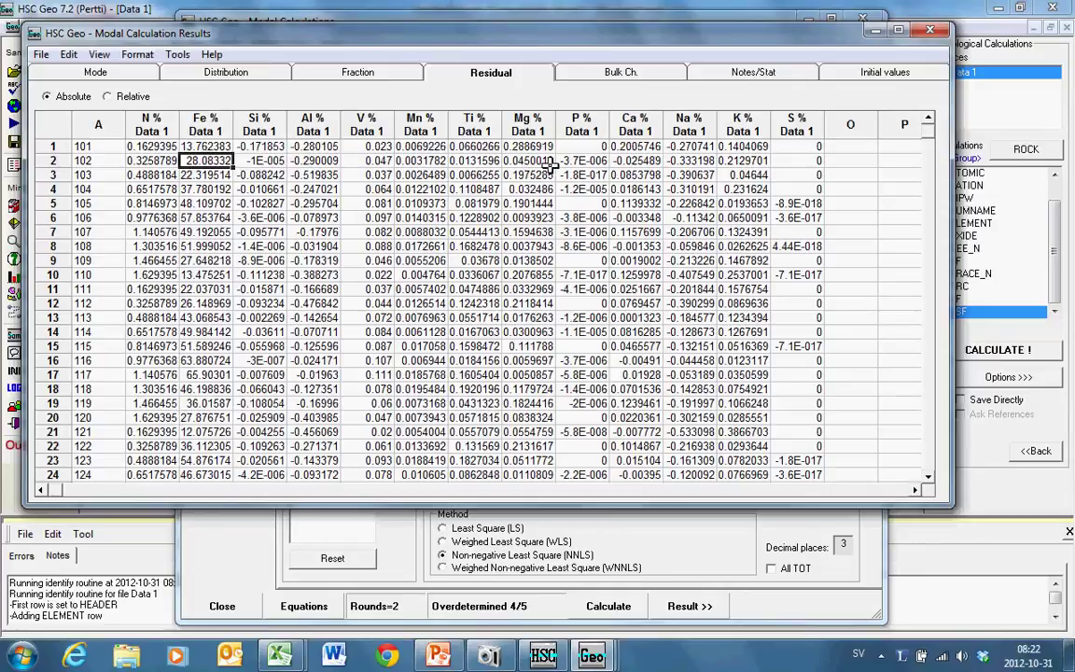
left_click(476, 176)
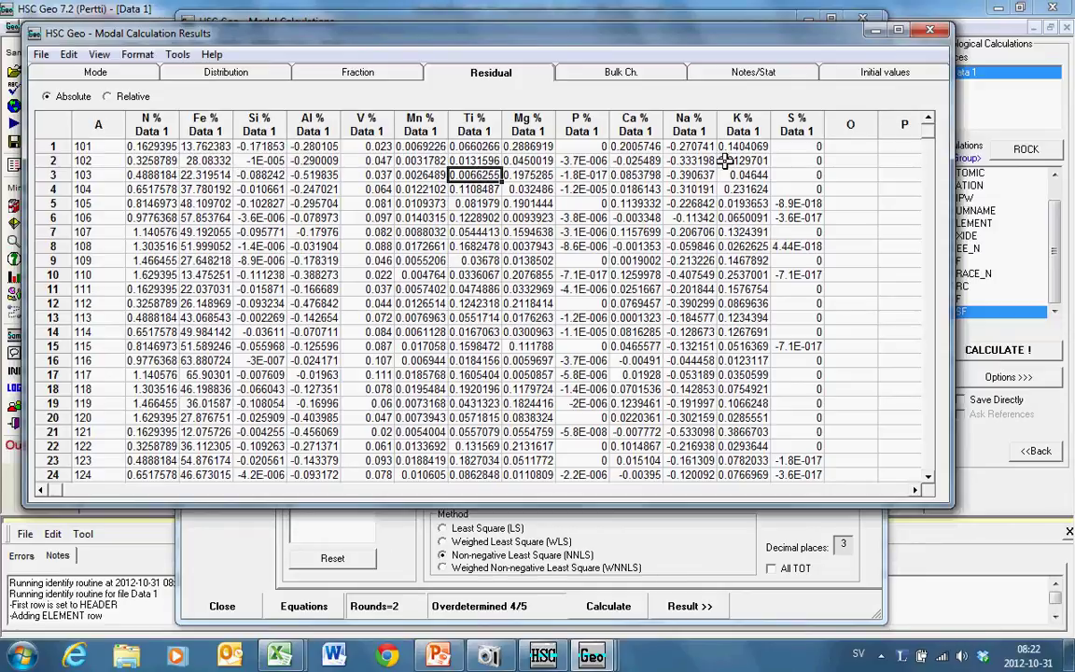
Add round 3 fitting M/Mgt/15026 and M/Ilm/837 to Fe and Ti, then calculate
left_click(823, 20)
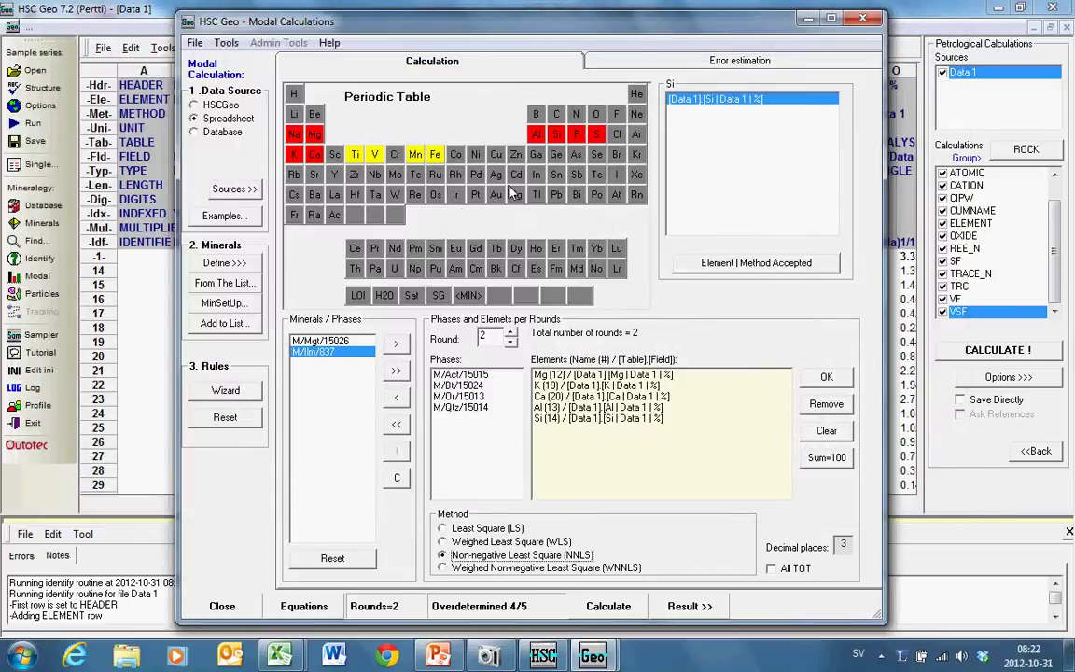
left_click(510, 333)
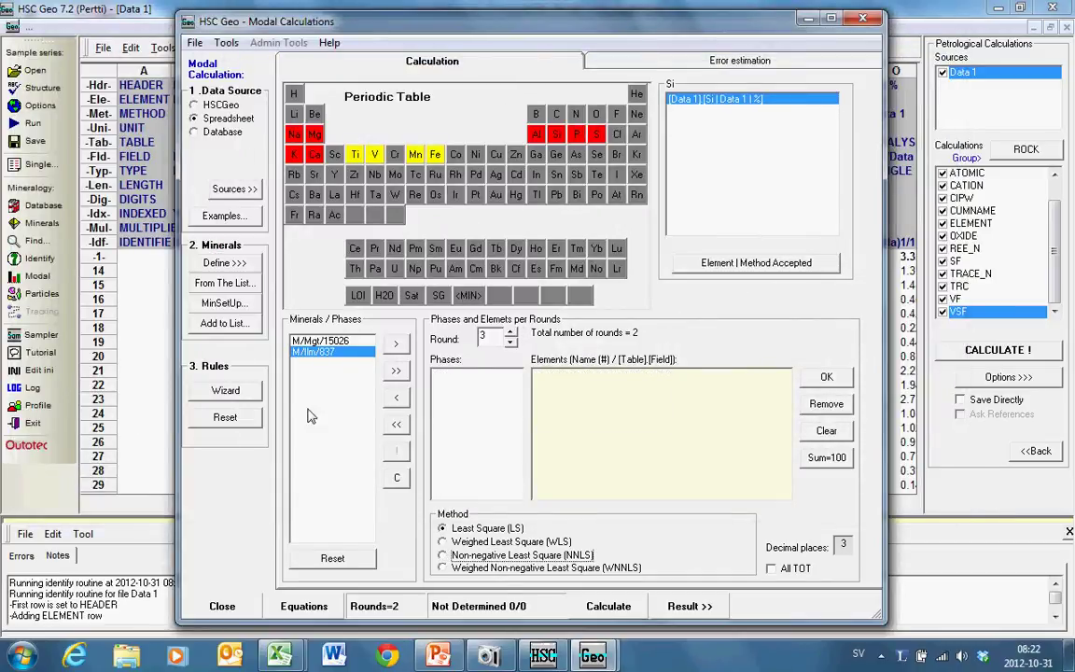
left_click(320, 340)
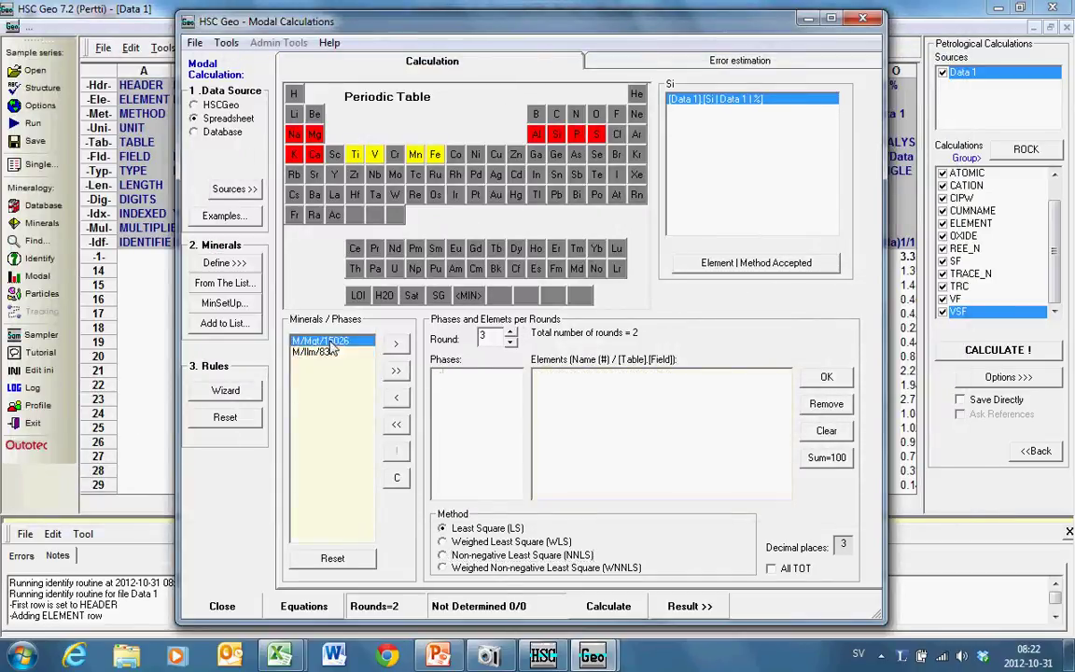
left_click(396, 344)
left_click(396, 343)
left_click(374, 154)
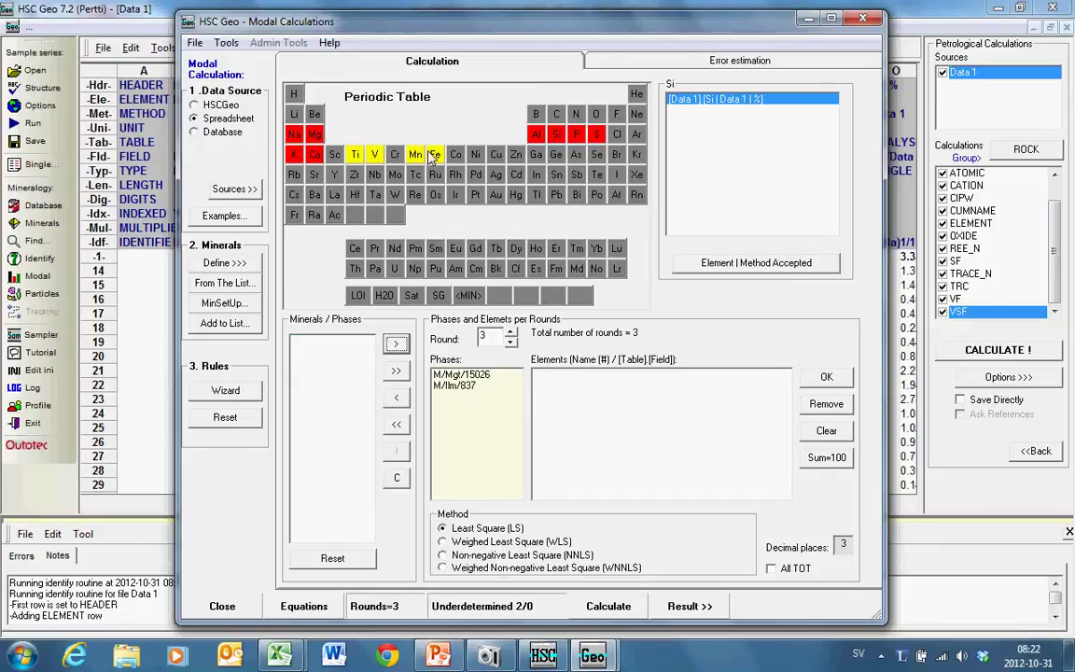
left_click(435, 155)
left_click(362, 157)
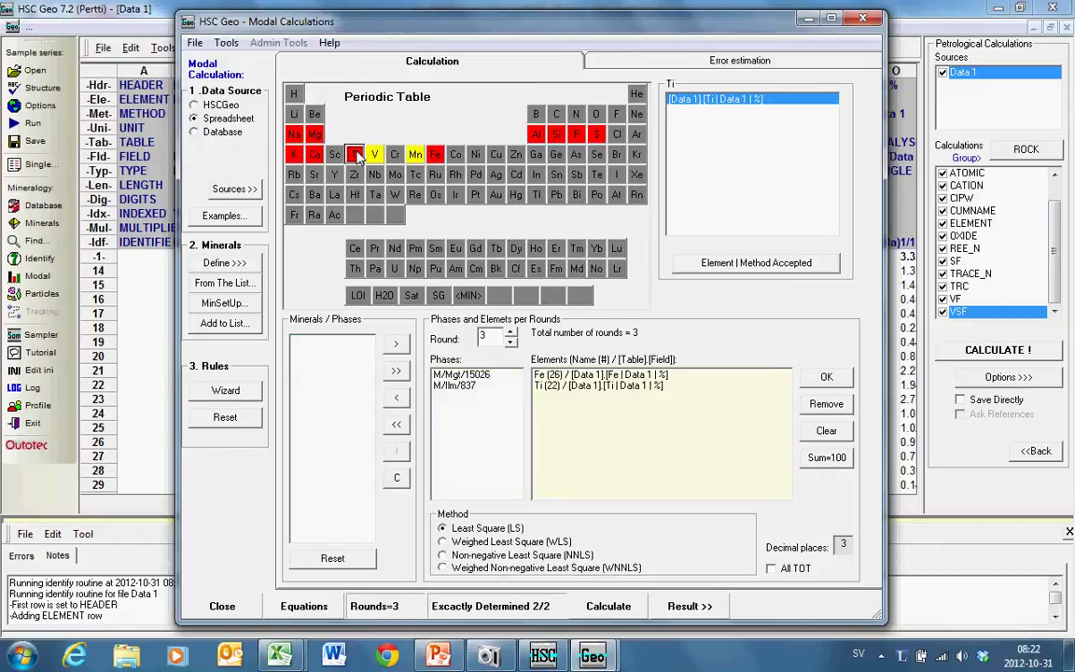
left_click(608, 607)
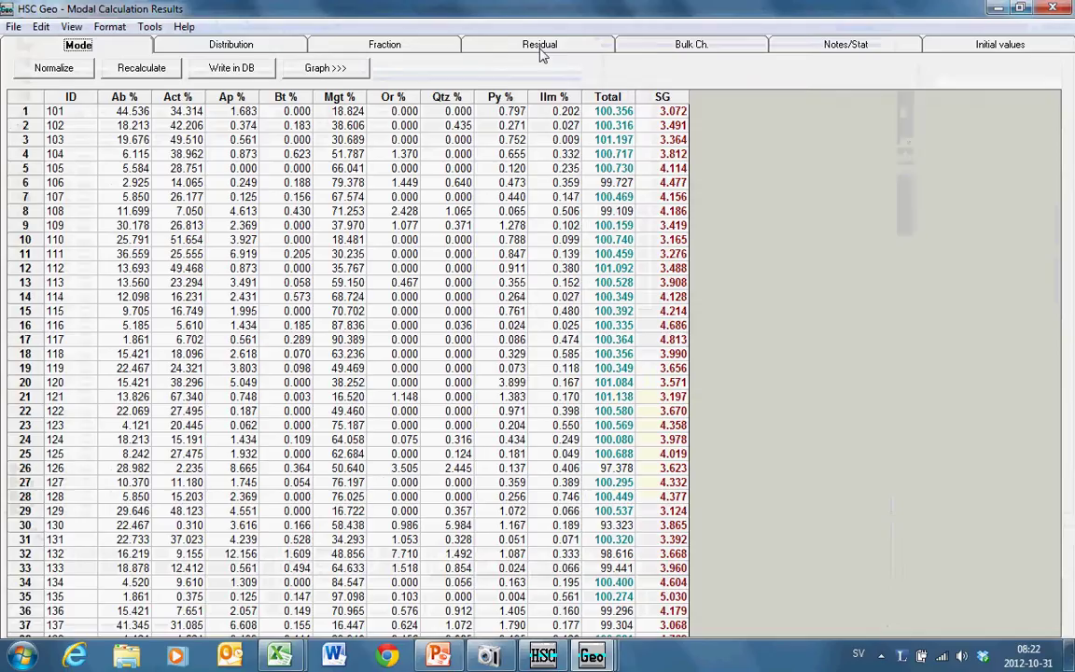
Maximize the results table and check the sample totals and specific gravity values
double_click(489, 52)
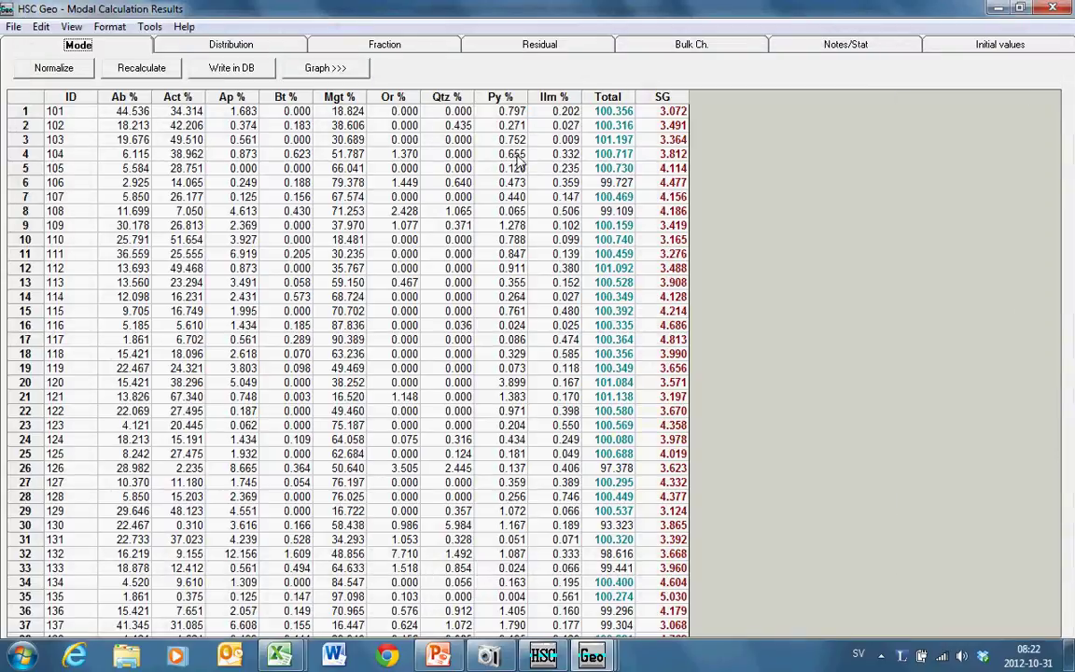
left_click(605, 169)
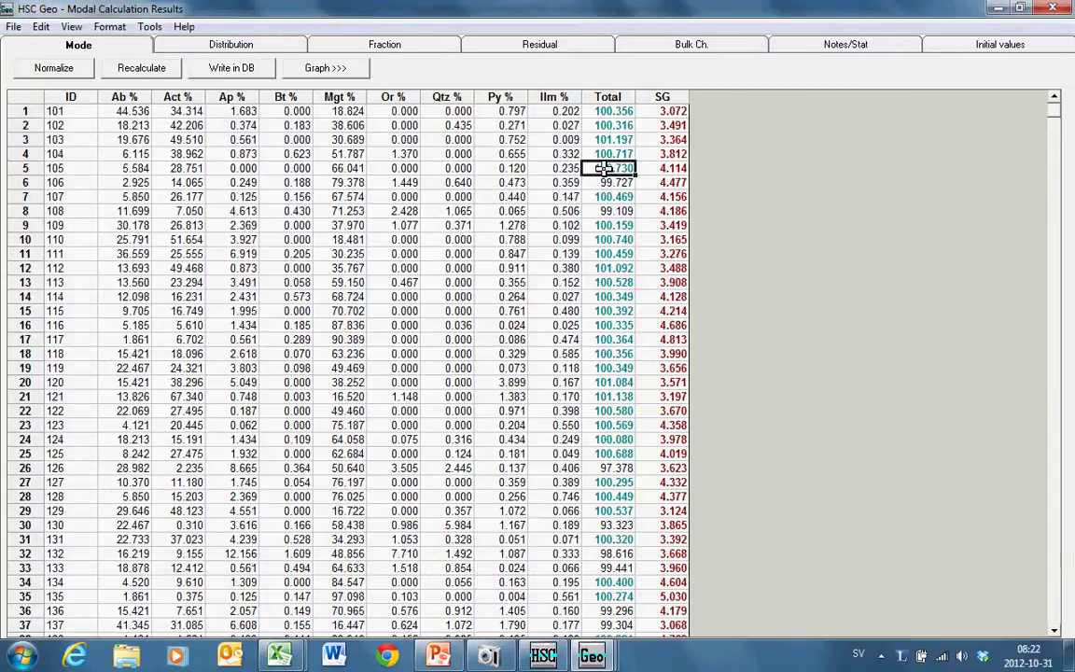
key("Up")
key("Up")
key("Up")
key("Up")
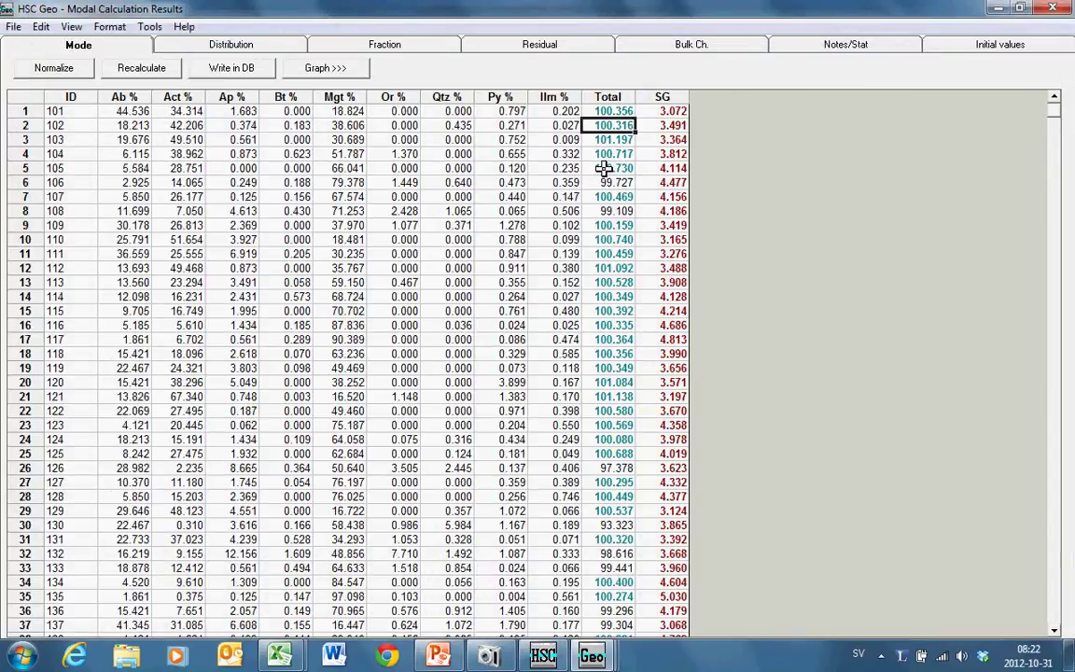
key("Down")
key("Down")
key("Down")
key("Down")
key("Down")
key("Down")
key("Down")
key("Down")
key("Down")
key("Down")
key("Down")
key("Down")
key("Down")
key("Down")
key("Down")
key("Down")
key("Down")
key("Down")
key("Down")
key("Down")
key("Down")
key("Down")
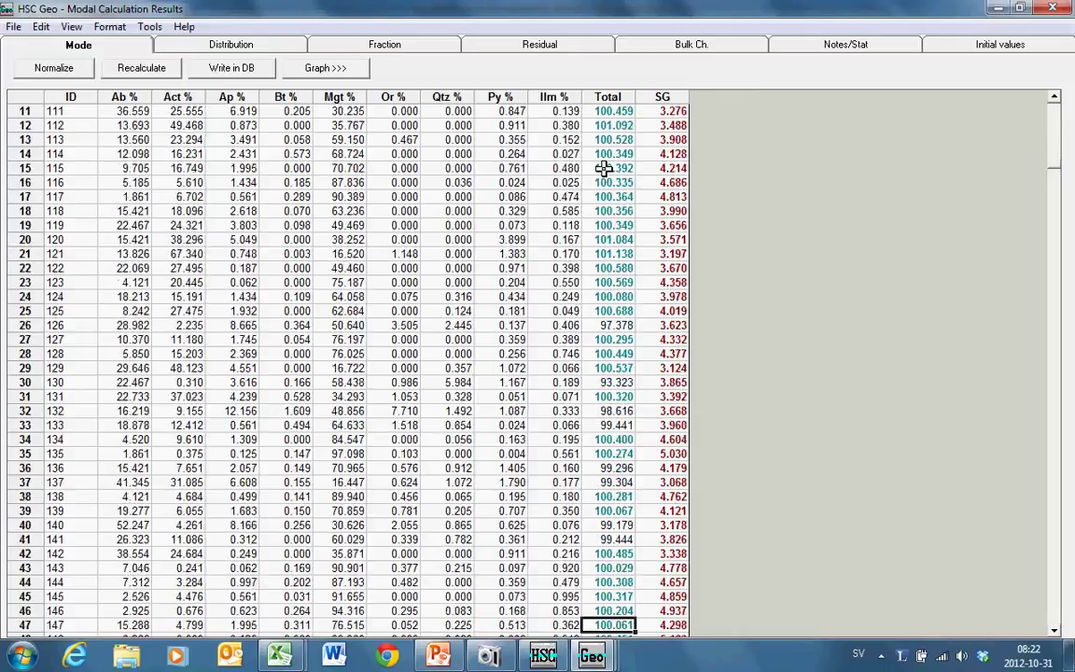
key("Down")
key("Down")
key("Down")
key("Down")
key("Down")
key("Down")
key("Down")
key("Down")
key("Down")
key("Down")
key("Down")
key("Down")
key("Down")
key("Down")
key("Down")
key("Down")
key("Down")
key("Down")
key("Down")
key("Down")
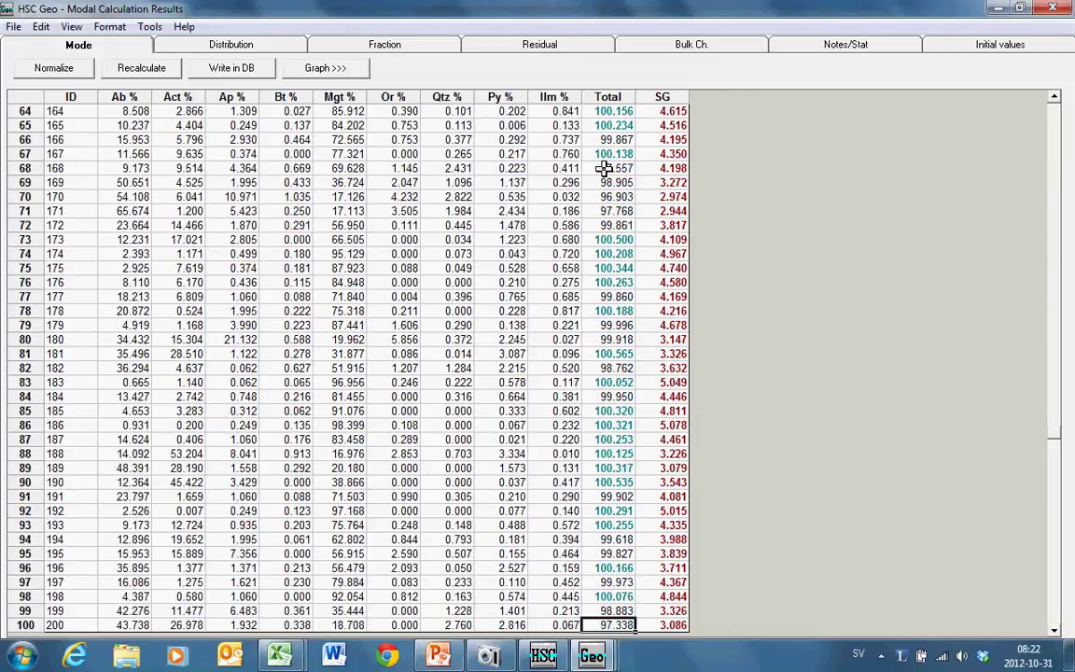
left_click(643, 153)
key("Up")
key("Up")
key("Up")
key("Up")
key("Up")
key("Up")
key("Up")
key("Up")
key("Up")
key("Up")
key("Up")
key("Up")
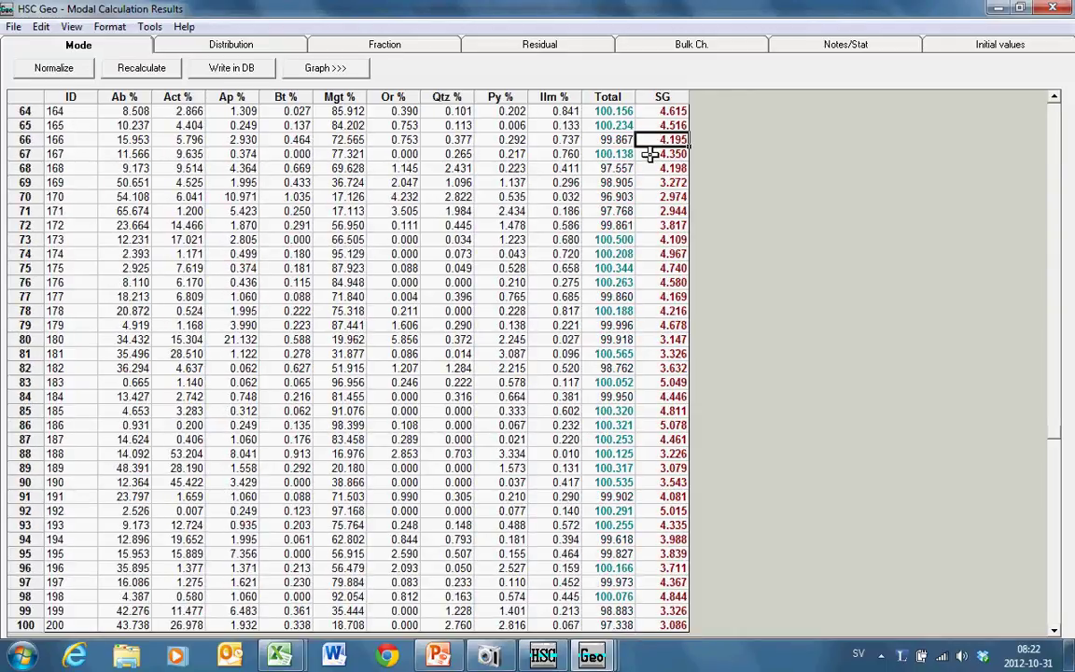
key("Up")
key("Up")
key("Up")
key("Up")
key("Up")
key("Up")
key("Up")
key("Up")
key("Up")
key("Up")
key("Up")
key("Up")
key("Up")
key("Up")
key("Up")
key("Up")
key("Up")
key("Up")
key("Up")
key("Up")
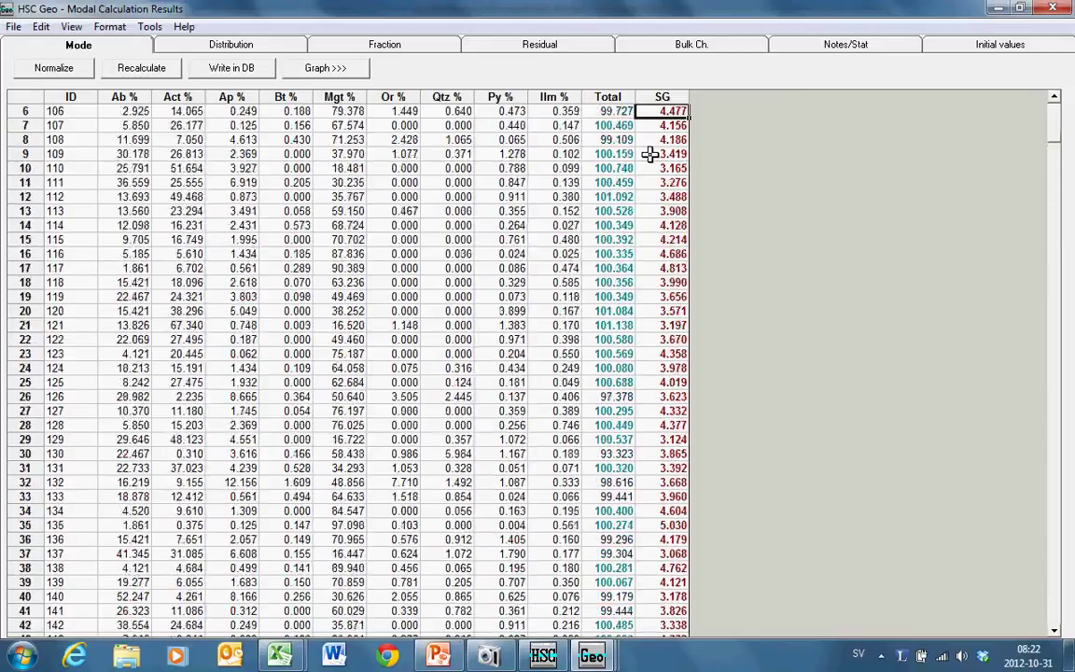
Step down the Total column and inspect sample 148's negative Ap % and Bt % values
key("Left")
key("Left")
key("Left")
key("Left")
key("Left")
key("Left")
key("Left")
key("Left")
key("Left")
key("Left")
key("Left")
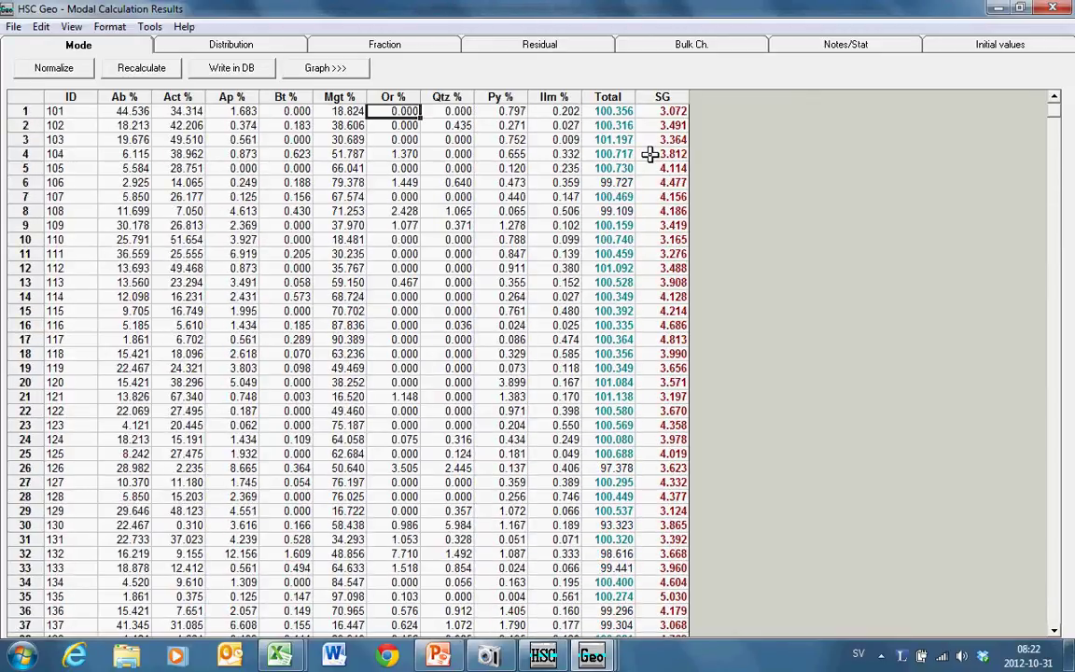
key("Right")
key("Right")
key("Right")
key("Right")
key("Right")
key("Right")
key("Right")
key("Right")
key("Right")
key("Right")
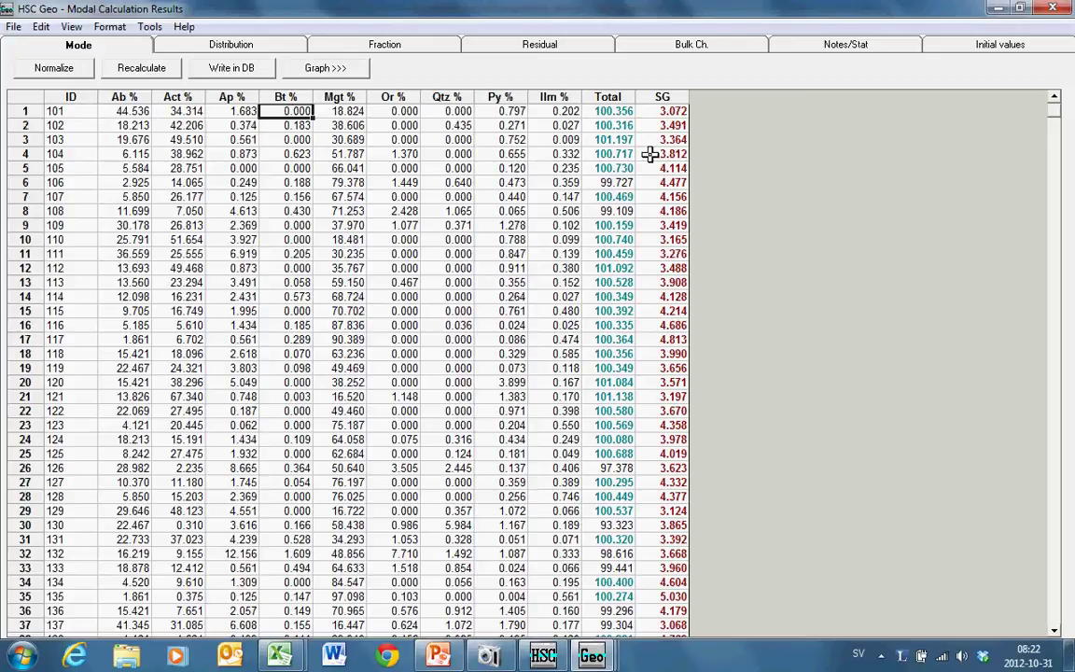
key("Down")
key("Down")
key("Down")
key("Down")
key("Down")
key("Down")
key("Down")
key("Down")
key("Down")
key("Down")
key("Down")
key("Down")
key("Down")
key("Down")
key("Down")
key("Down")
key("Down")
key("Down")
key("Down")
key("Down")
key("Down")
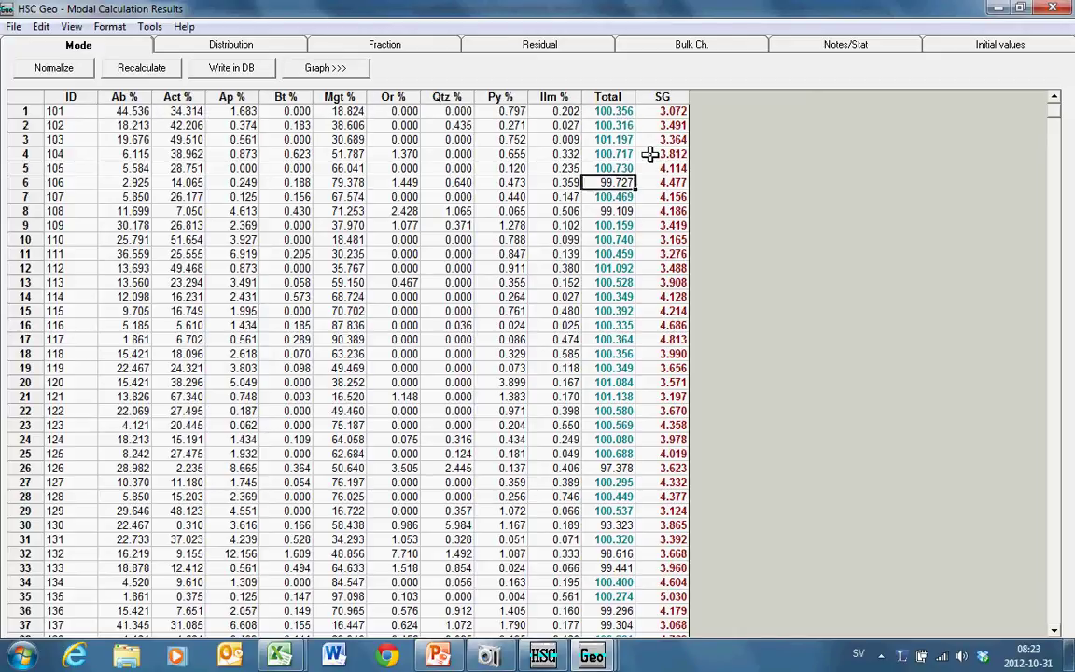
key("Up")
key("Up")
key("Up")
key("Up")
key("Up")
key("Up")
key("Up")
key("Up")
key("Up")
key("Up")
key("Up")
key("Up")
key("Up")
key("Up")
key("Up")
key("Up")
key("Up")
key("Up")
key("Up")
key("Up")
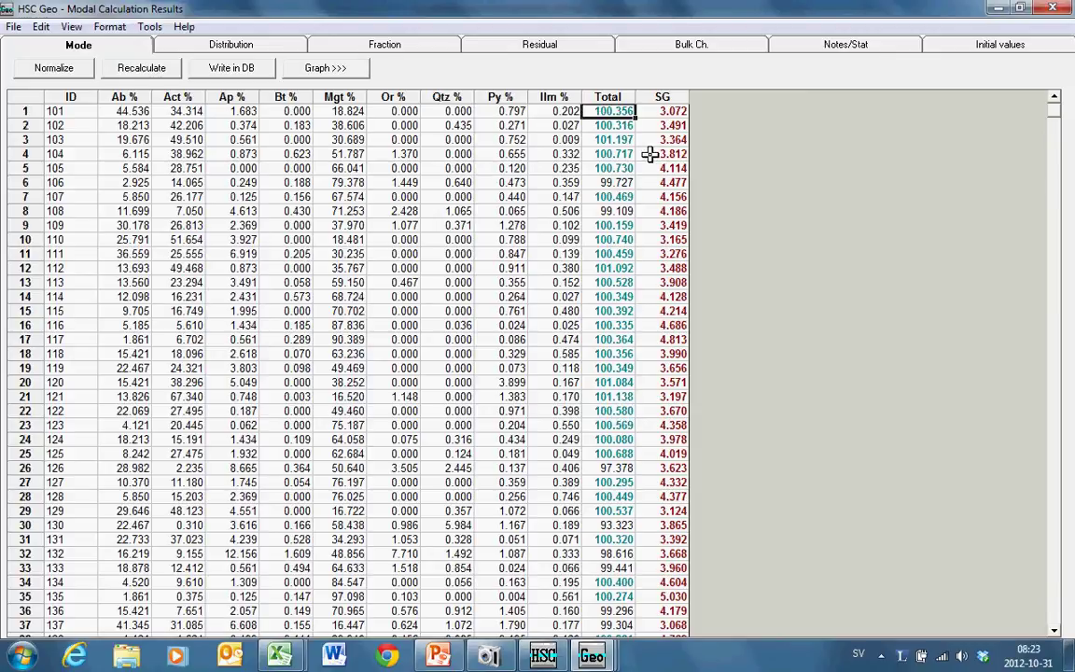
key("Down")
key("Down")
key("Down")
key("Down")
key("Down")
key("Down")
key("Down")
key("Down")
key("Down")
key("Down")
key("Down")
key("Down")
key("Down")
key("Down")
key("Down")
key("Down")
key("Down")
key("Down")
key("Down")
key("Down")
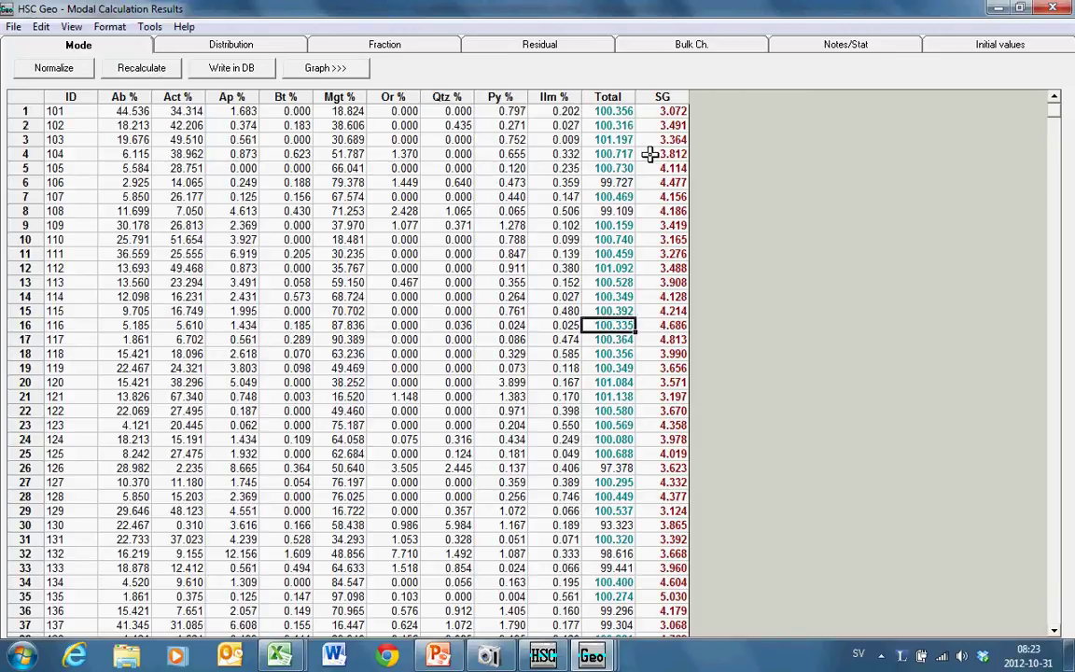
key("Down")
key("Down")
key("Down")
key("Down")
key("Down")
key("Down")
key("Down")
key("Down")
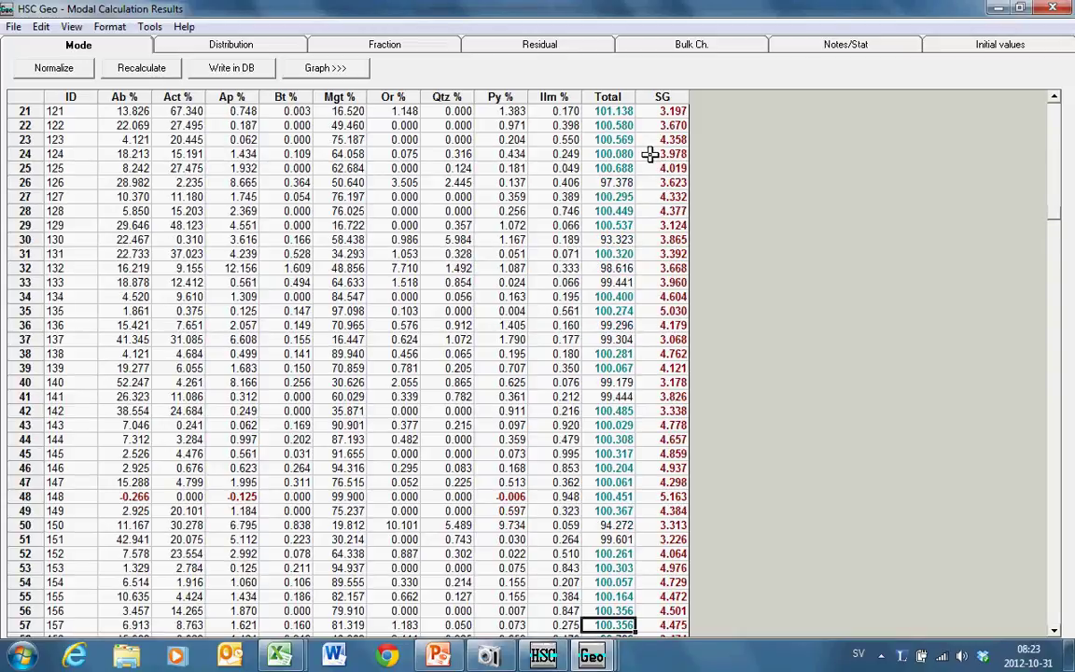
left_click(240, 496)
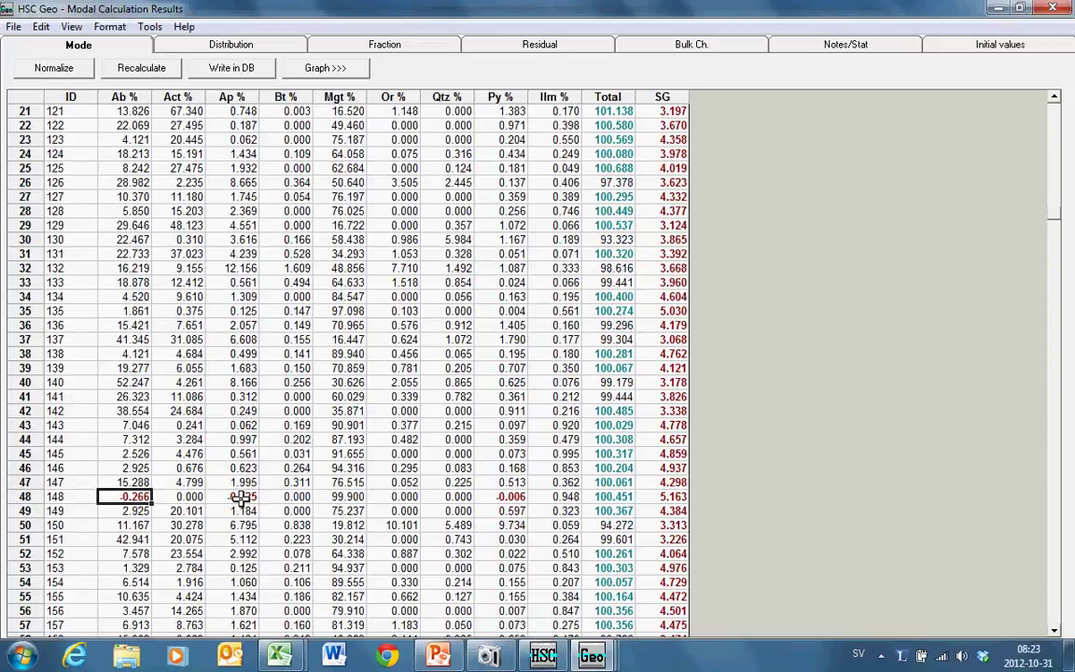
key("Tab")
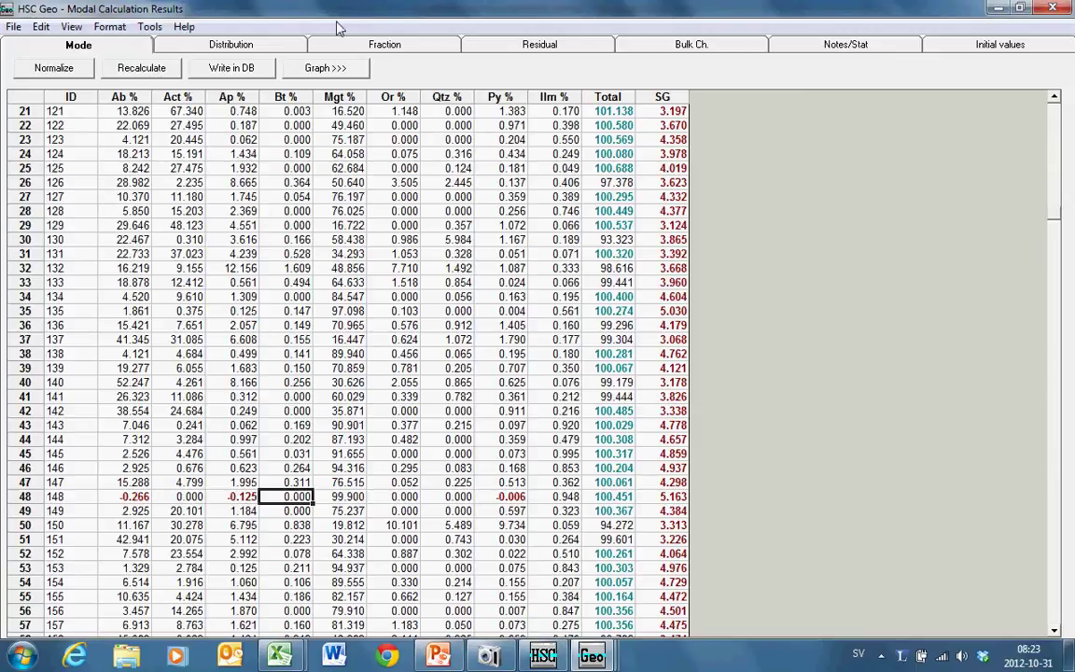
Switch round 1 to the Non-negative Least Square method and calculate again
key("alt+F4")
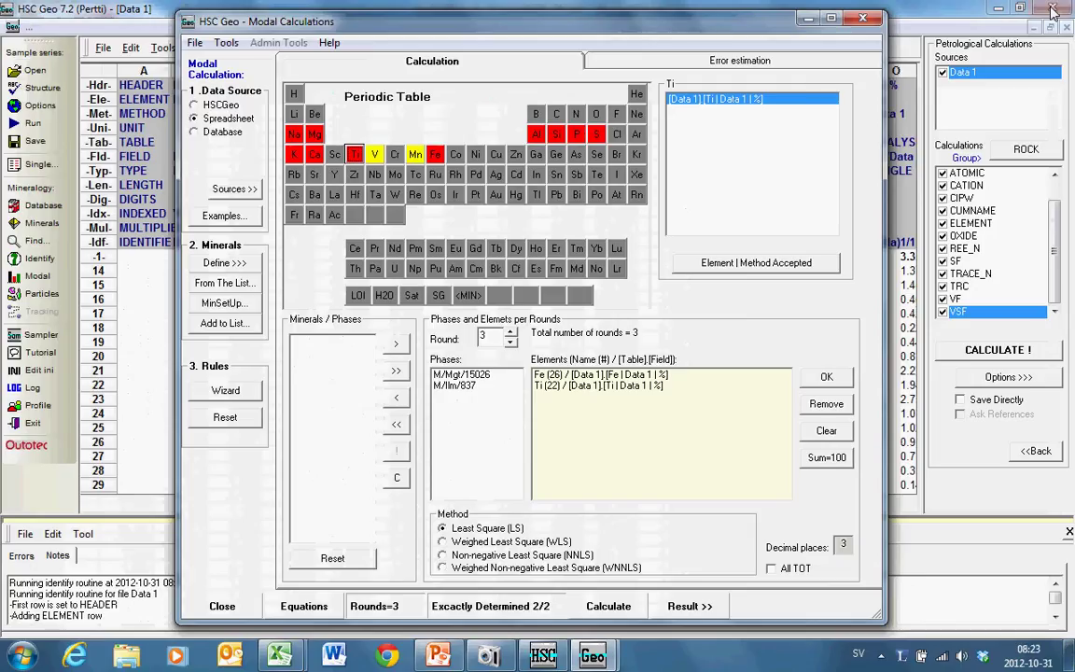
left_click(510, 344)
left_click(510, 344)
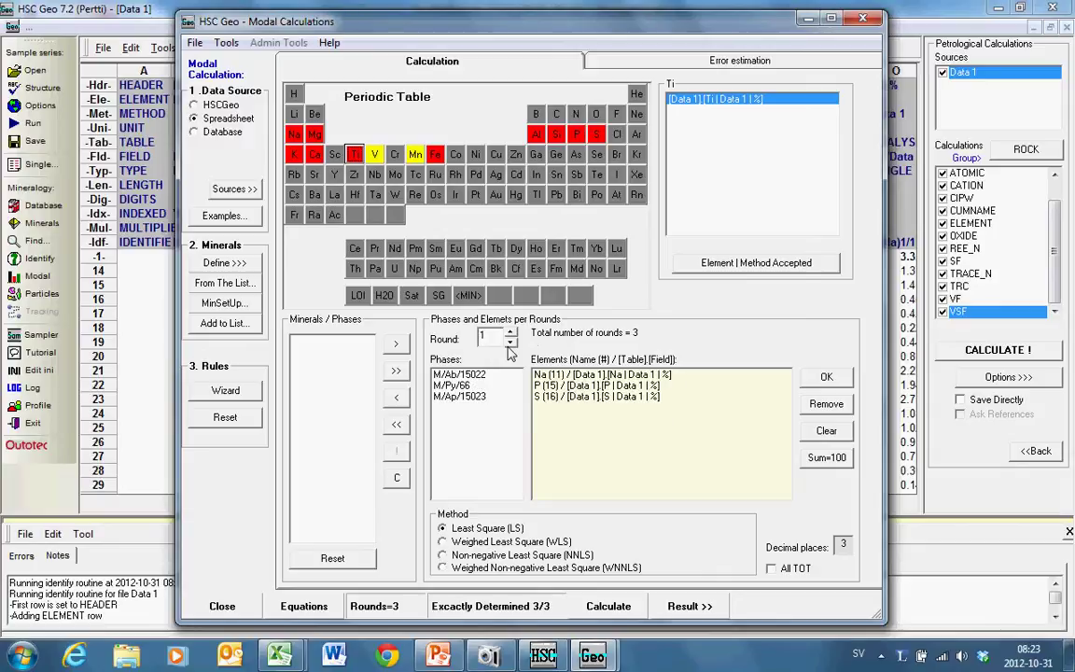
left_click(476, 553)
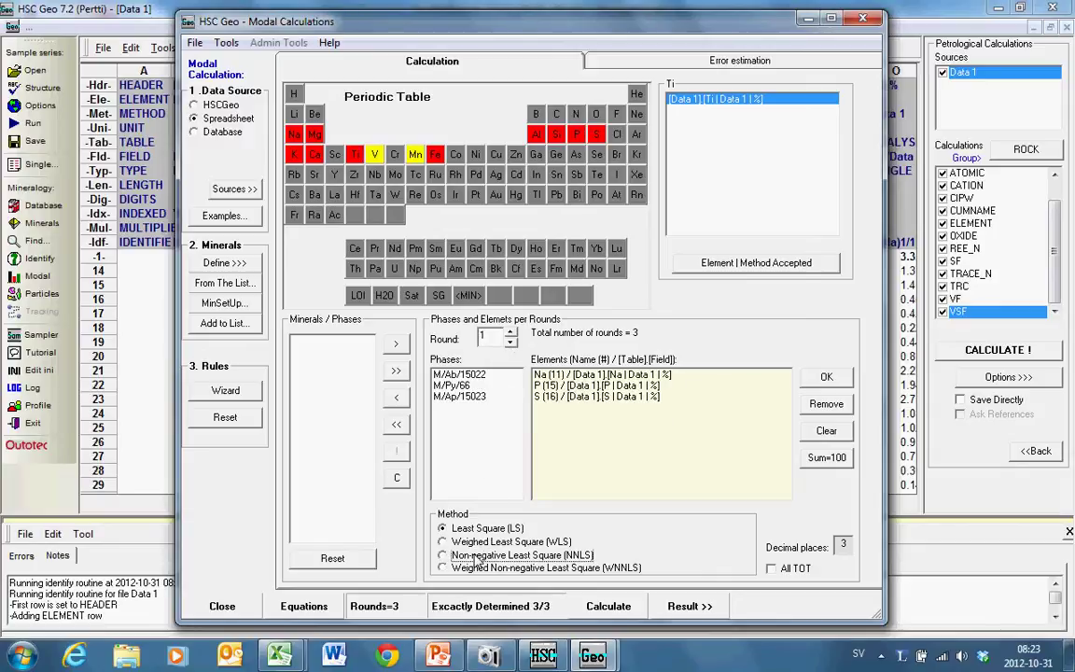
left_click(608, 606)
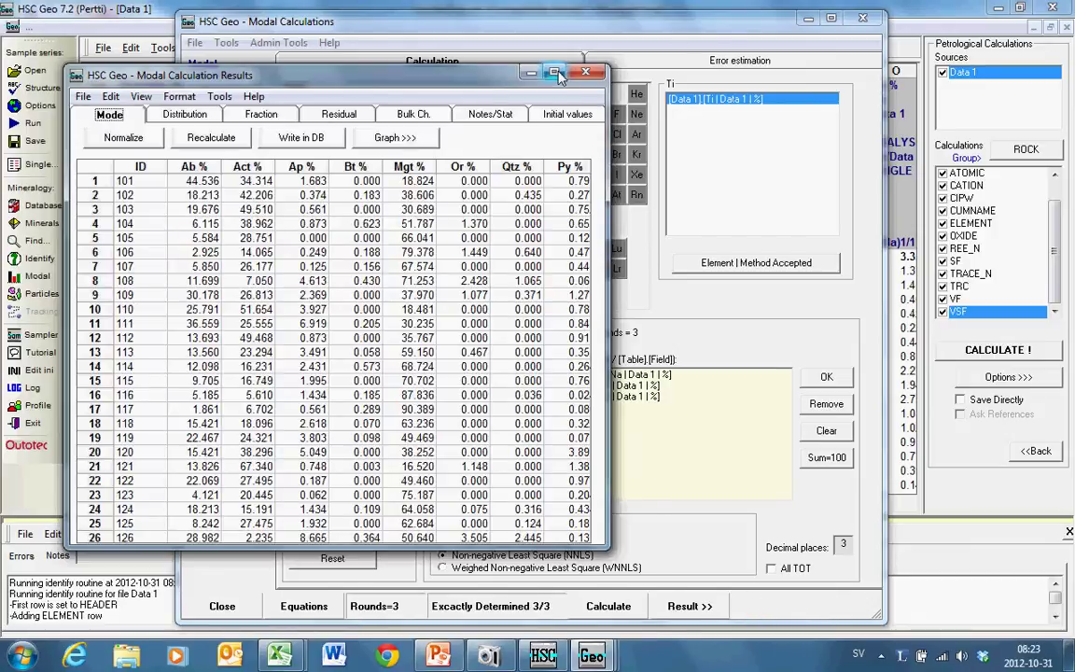
Check sample 109's results (30.178% Ab, 26.813% Act, 37.970% Mgt) and recalculate the table
left_click(508, 71)
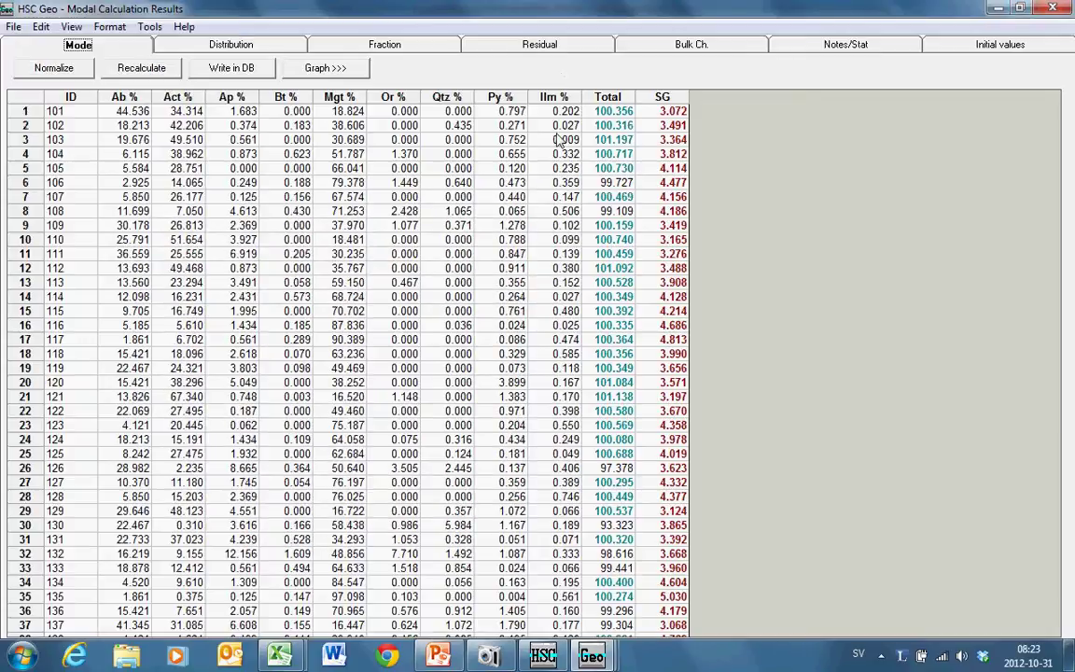
left_click(596, 224)
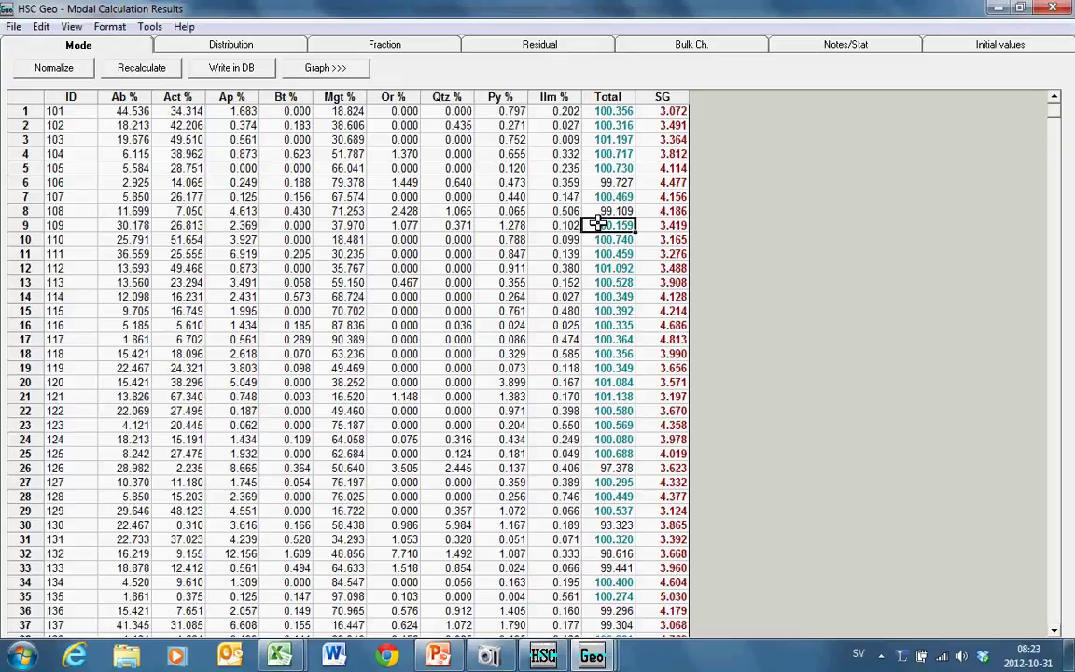
key("Left")
key("Left")
key("Left")
key("Left")
key("Left")
key("Left")
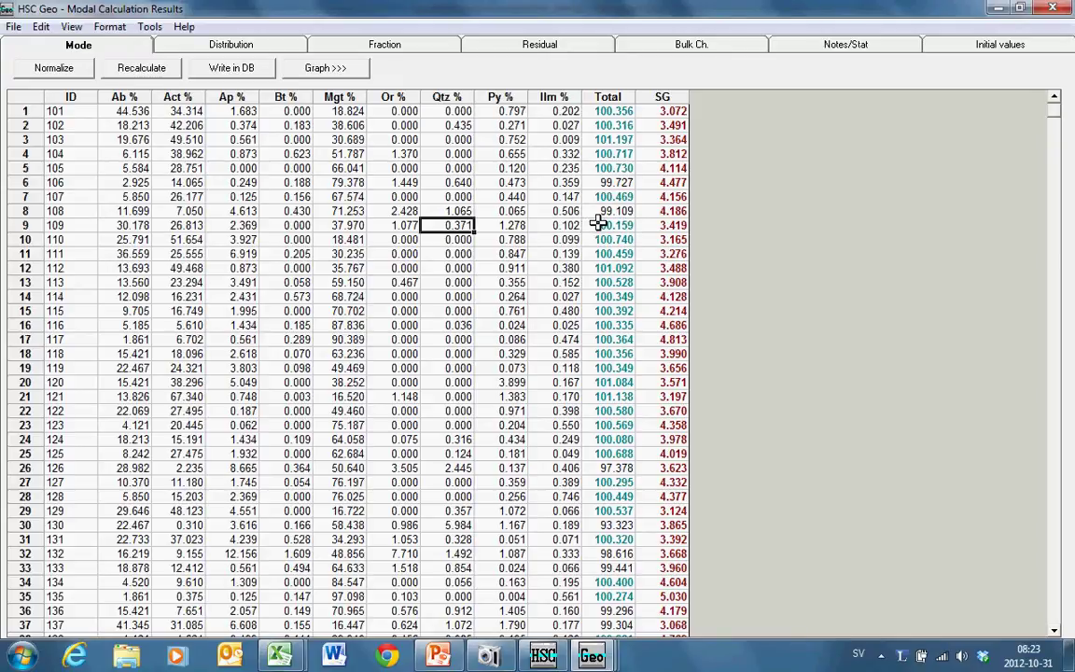
key("Left")
key("Left")
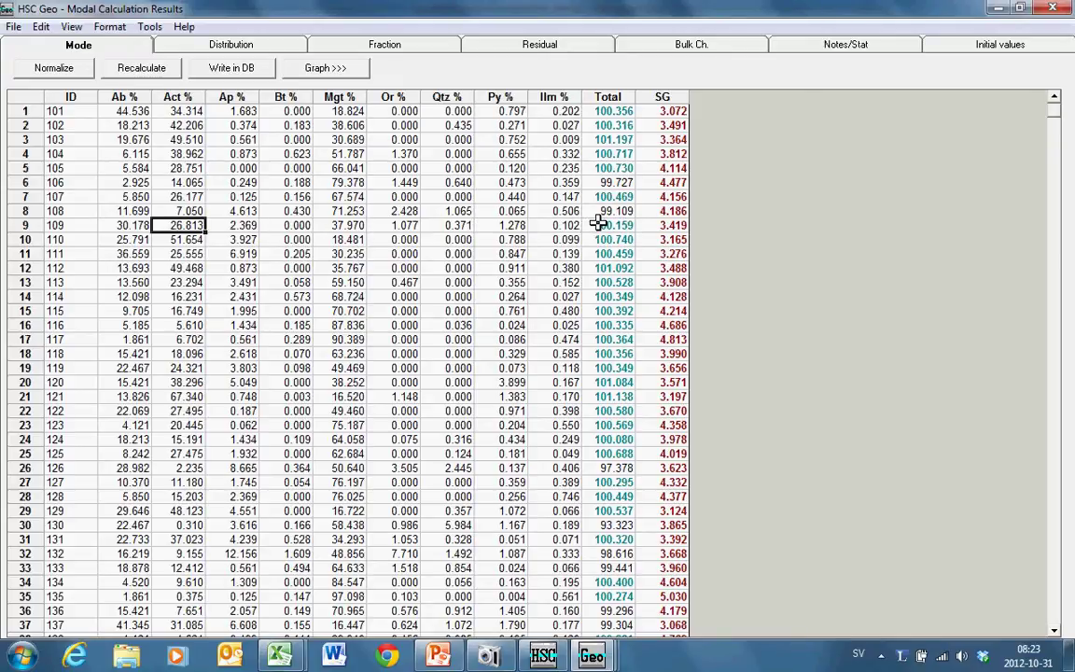
key("Right")
key("Right")
key("Right")
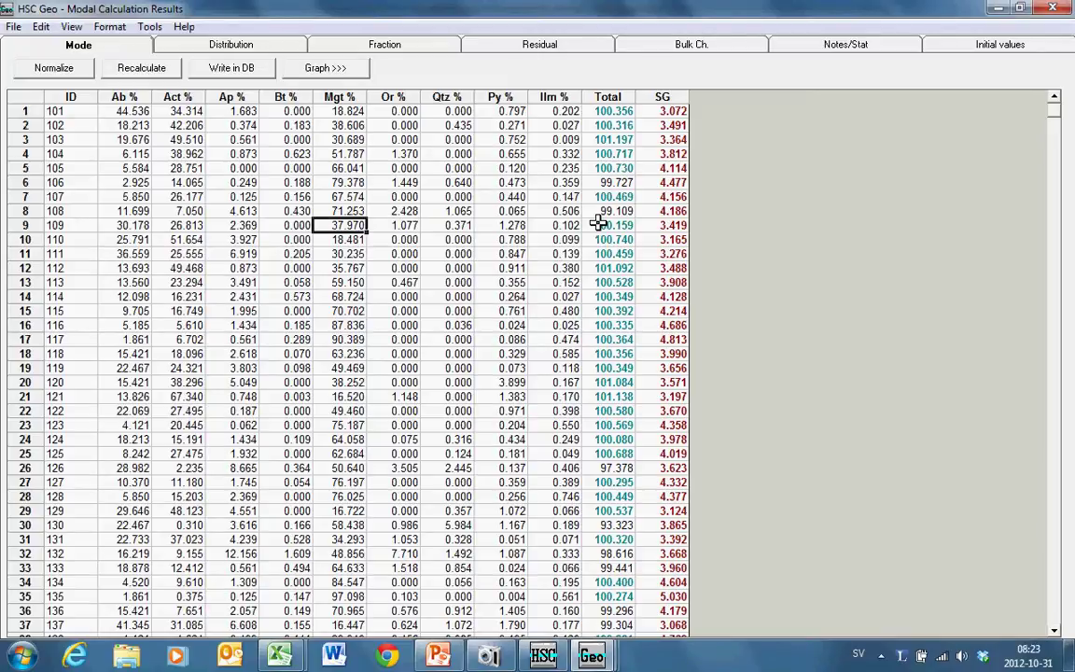
key("Left")
key("Left")
key("Left")
key("Left")
key("Right")
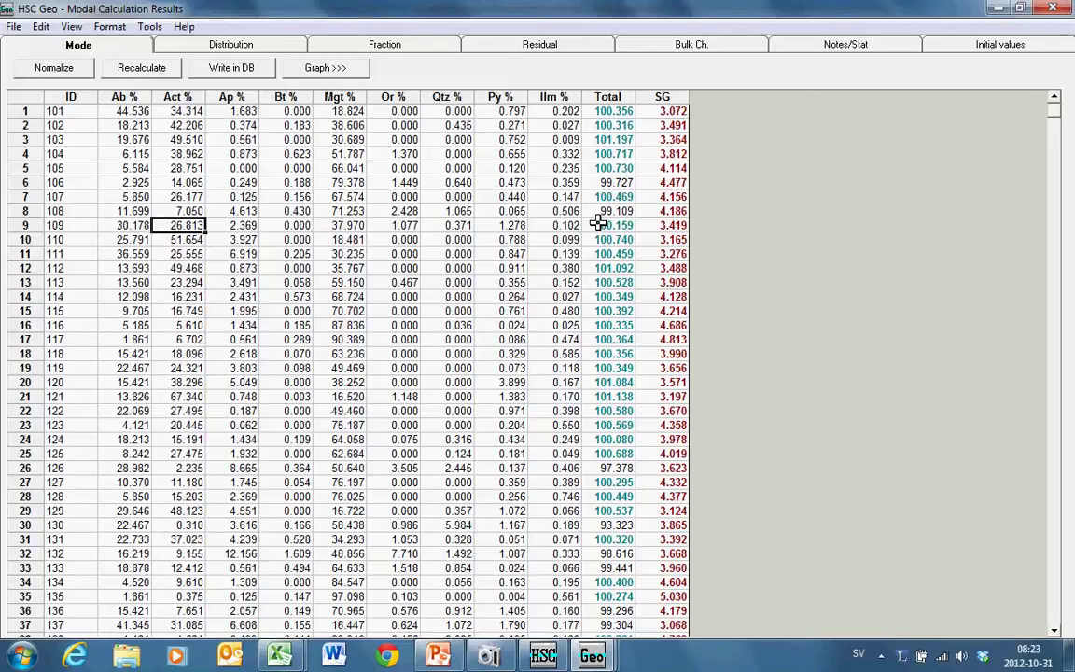
left_click(169, 77)
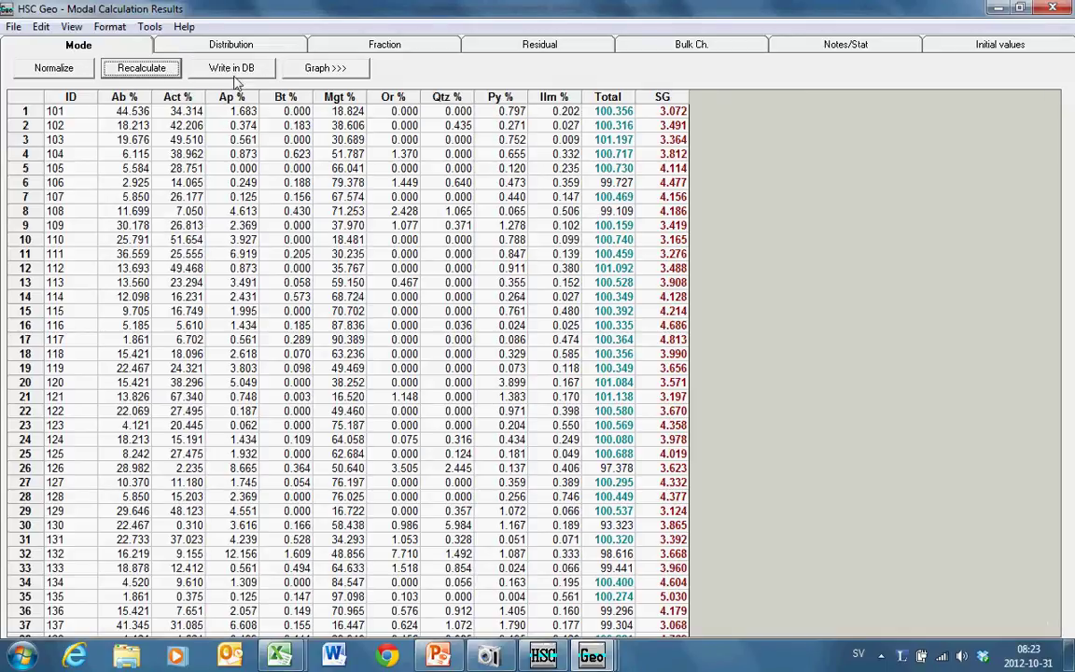
Normalize totals to 100 using M/Act/15015, leaving sample 109's Act at 26.655%
left_click(84, 70)
left_click(147, 140)
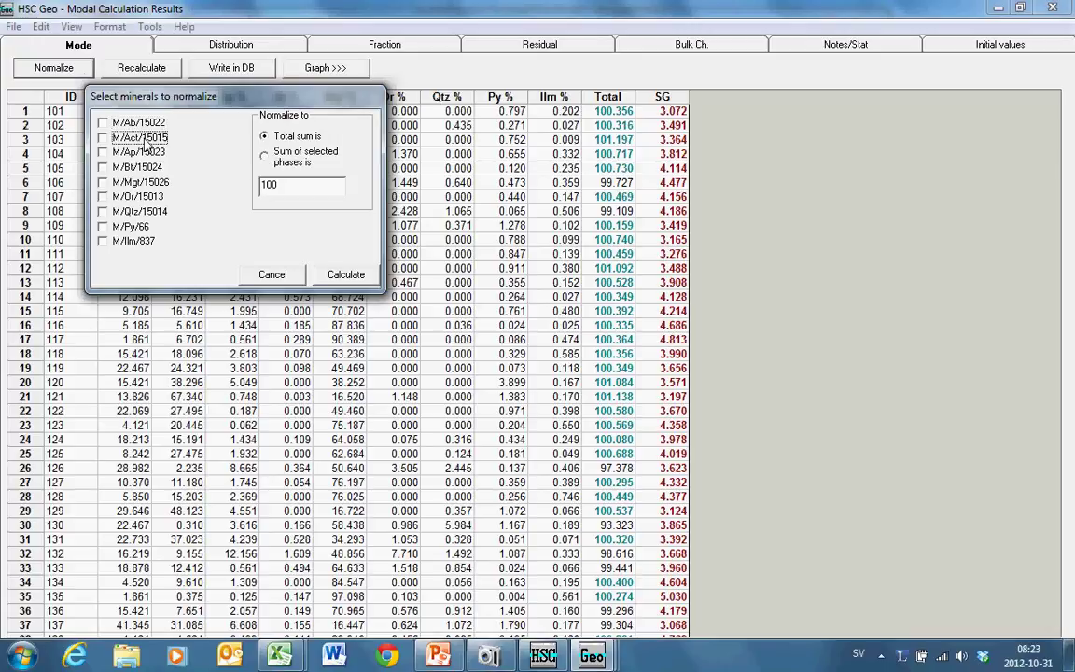
left_click_drag(237, 100, 536, 95)
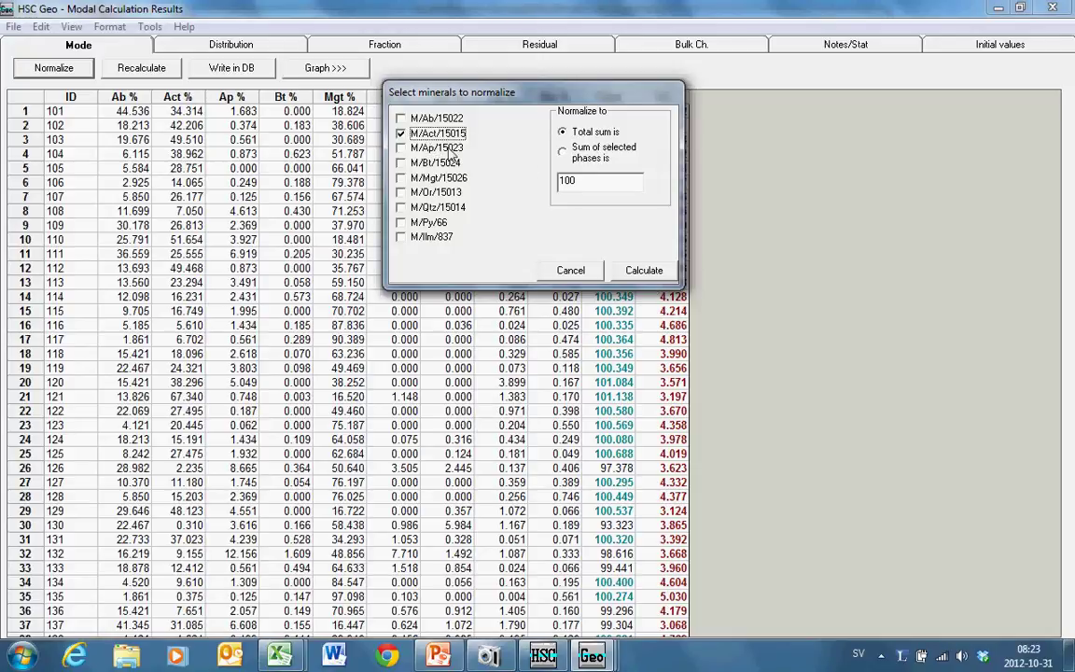
left_click(644, 271)
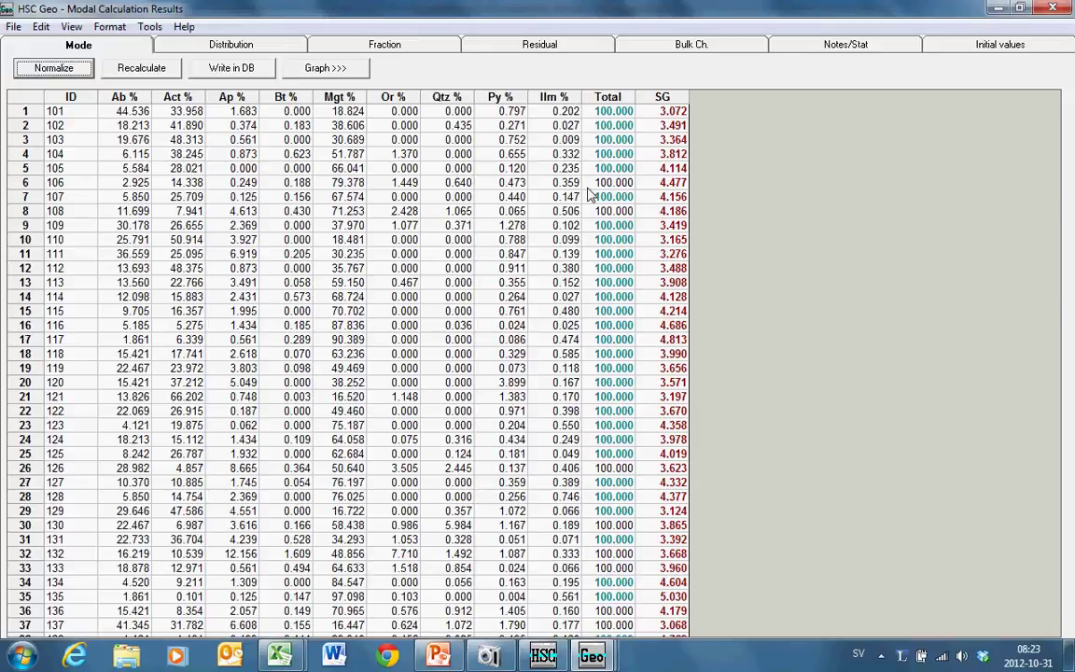
left_click(178, 225)
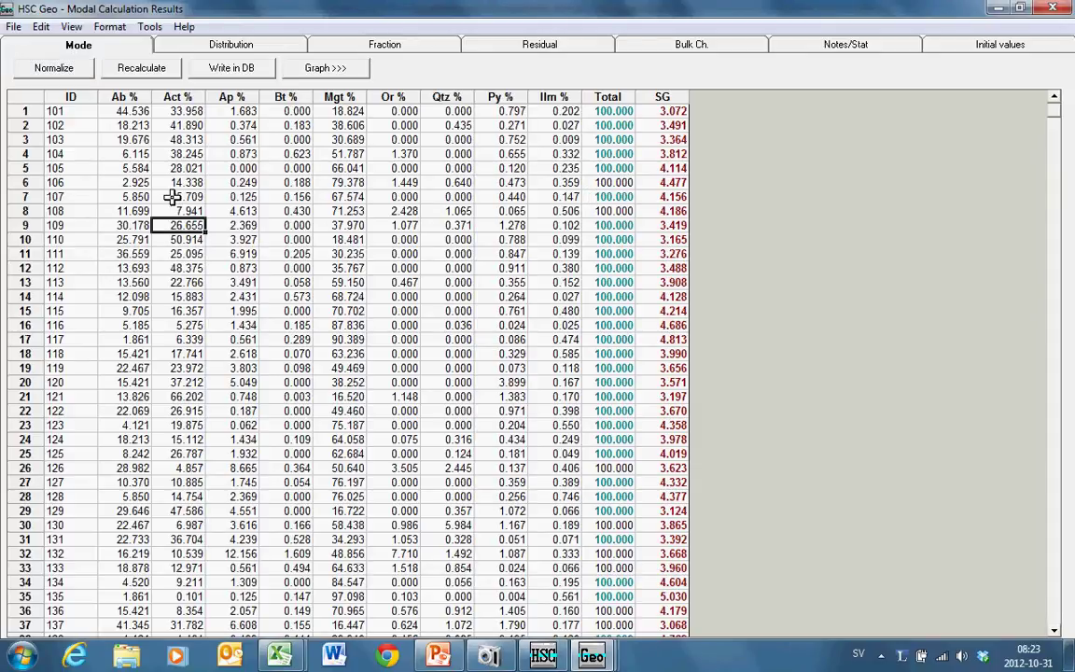
key("Up")
key("Up")
key("Up")
key("Up")
key("Up")
key("Up")
key("Up")
key("Up")
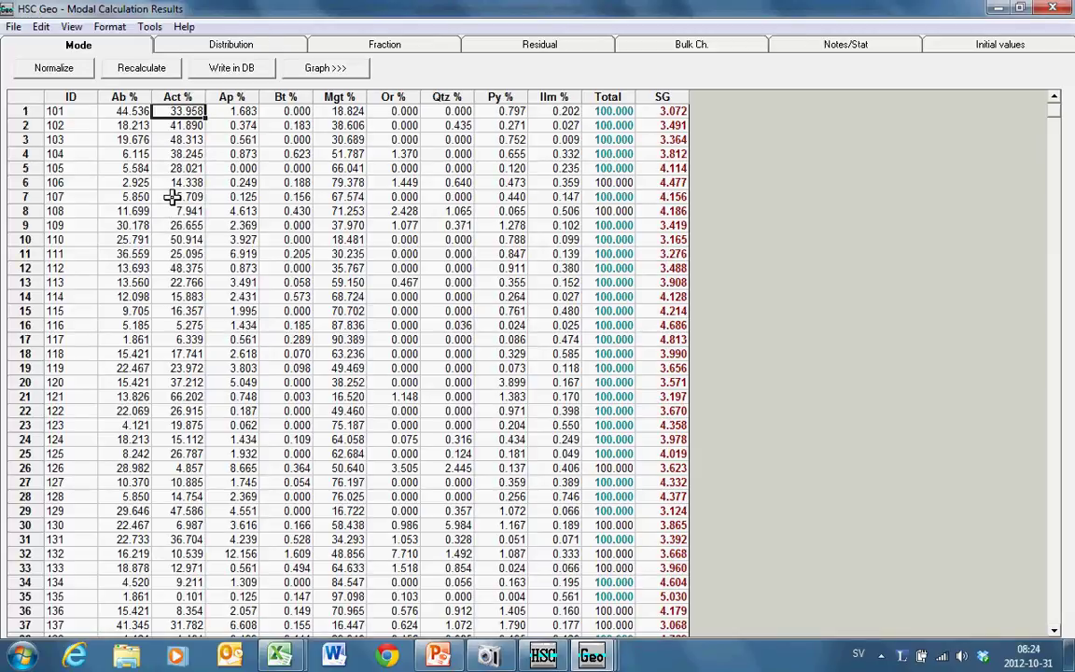
View the Si, P, S and Fe distributions, with magnetite holding 81.179% of Fe in sample 101
left_click(212, 48)
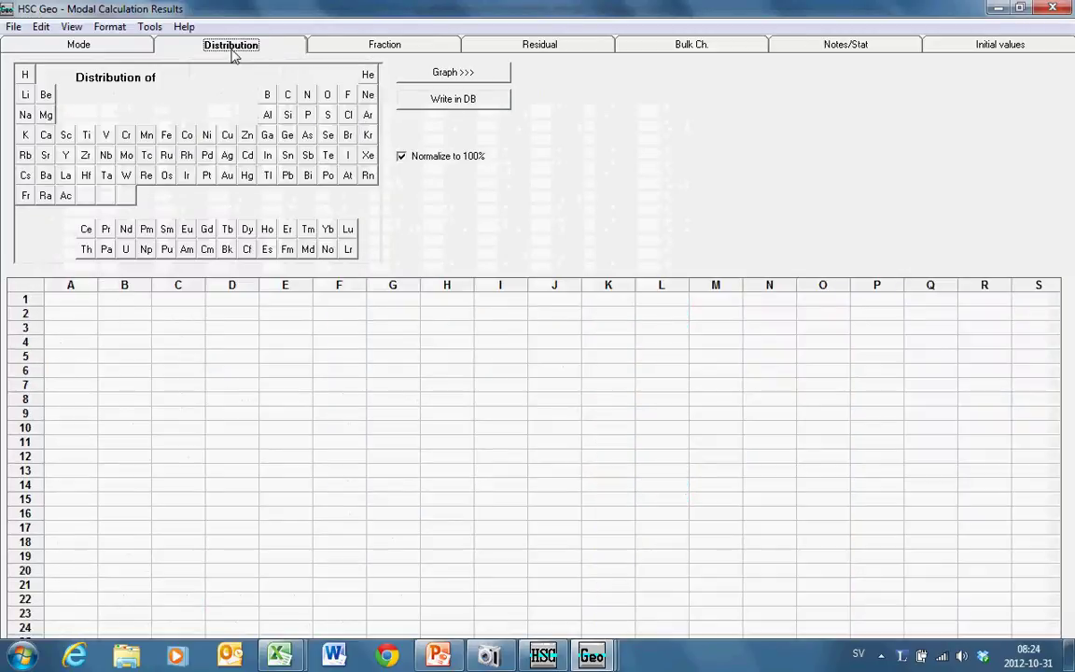
left_click(289, 118)
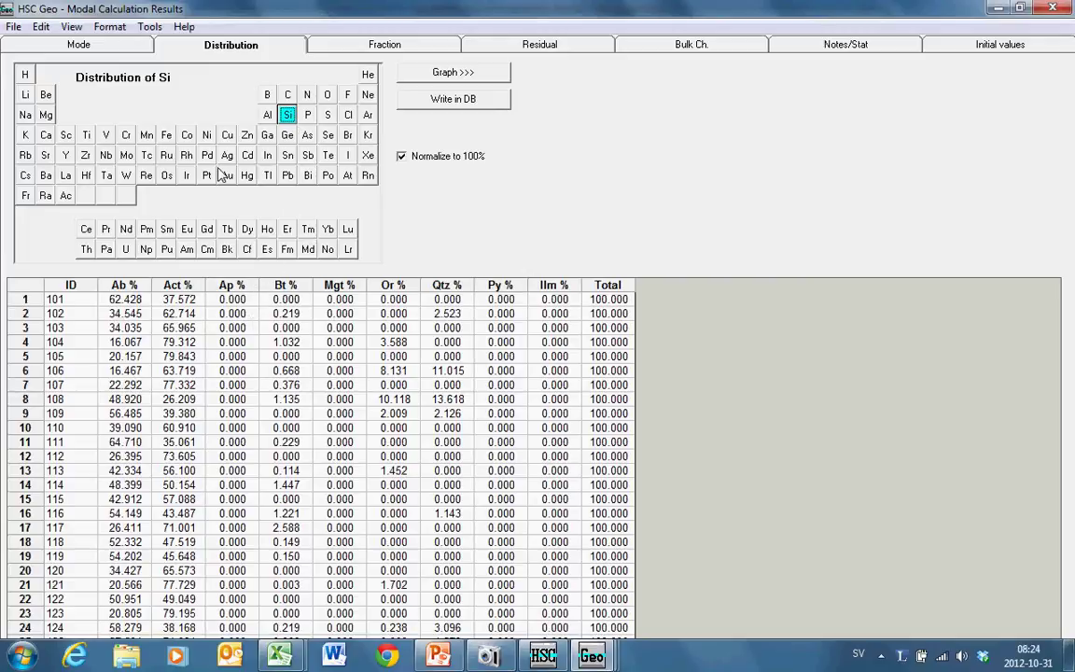
left_click(93, 45)
left_click(230, 44)
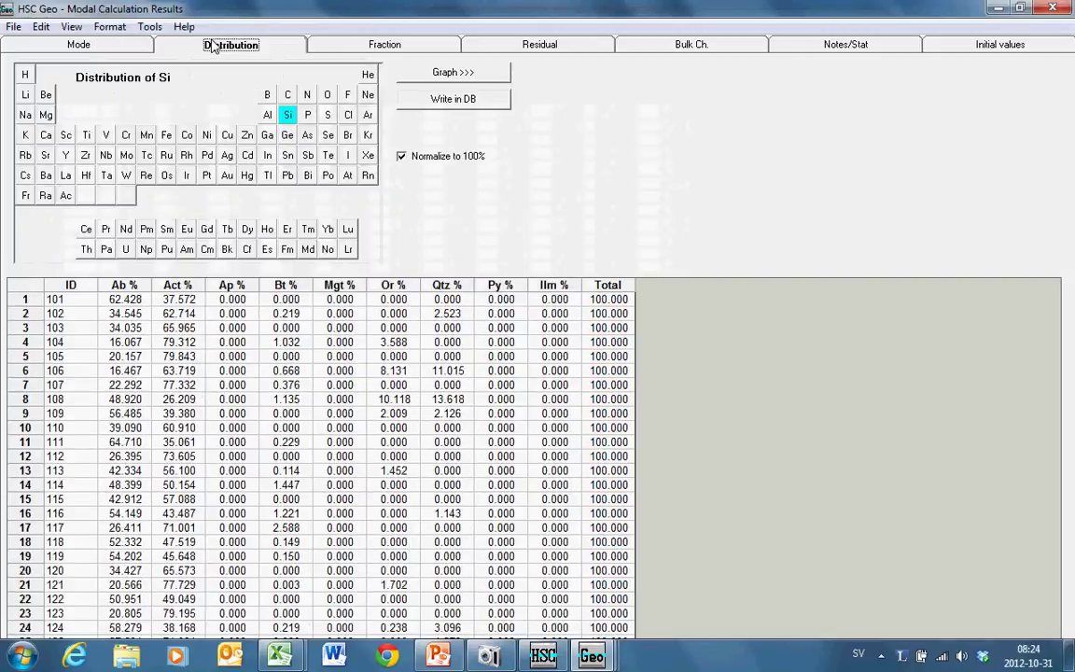
left_click(308, 116)
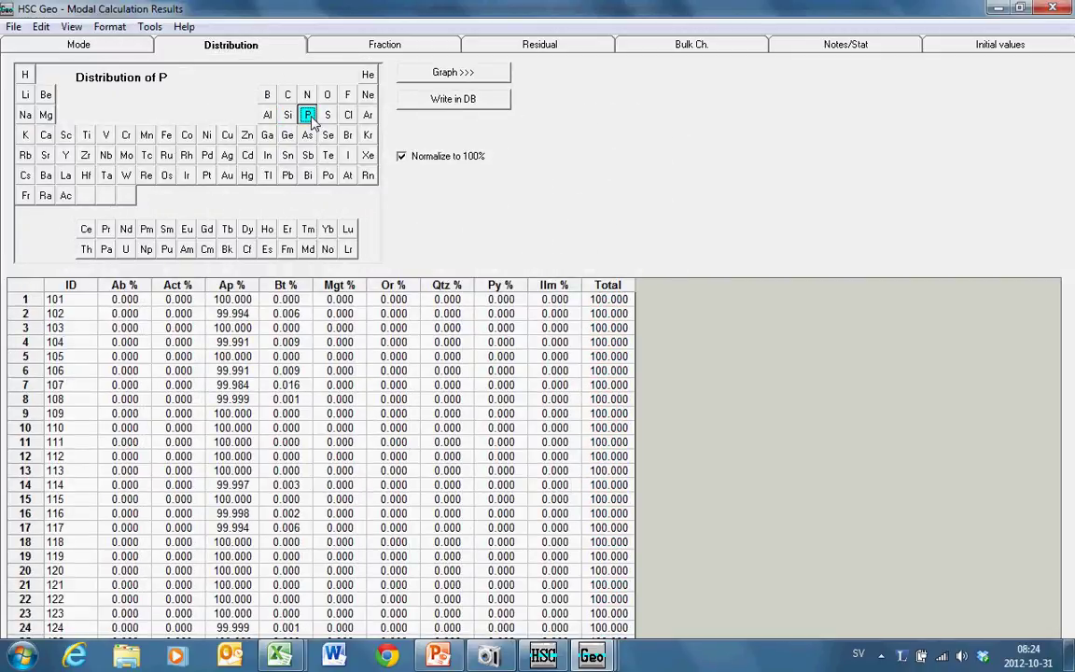
left_click(328, 117)
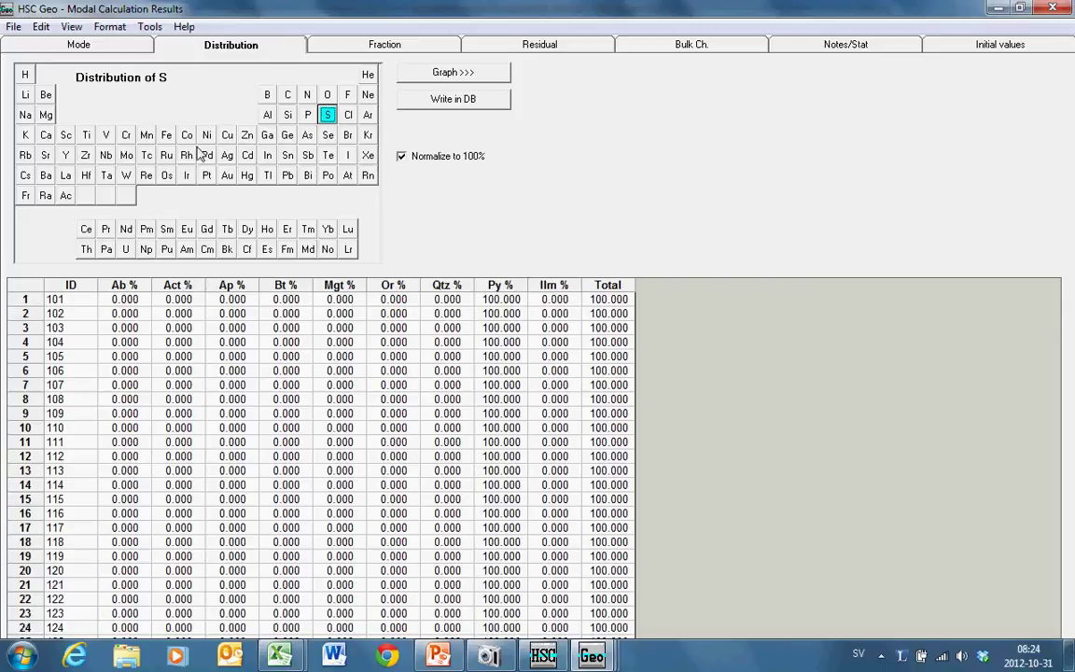
left_click(168, 138)
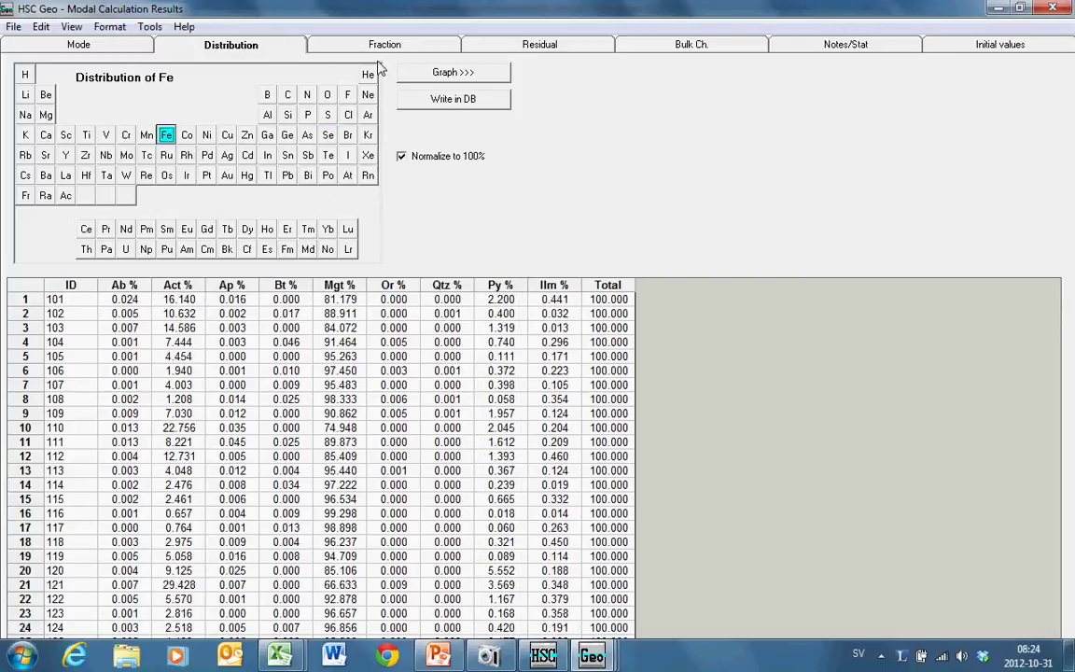
Copy the whole Mode results sheet with headers and launch Microsoft Excel 2010
left_click(138, 45)
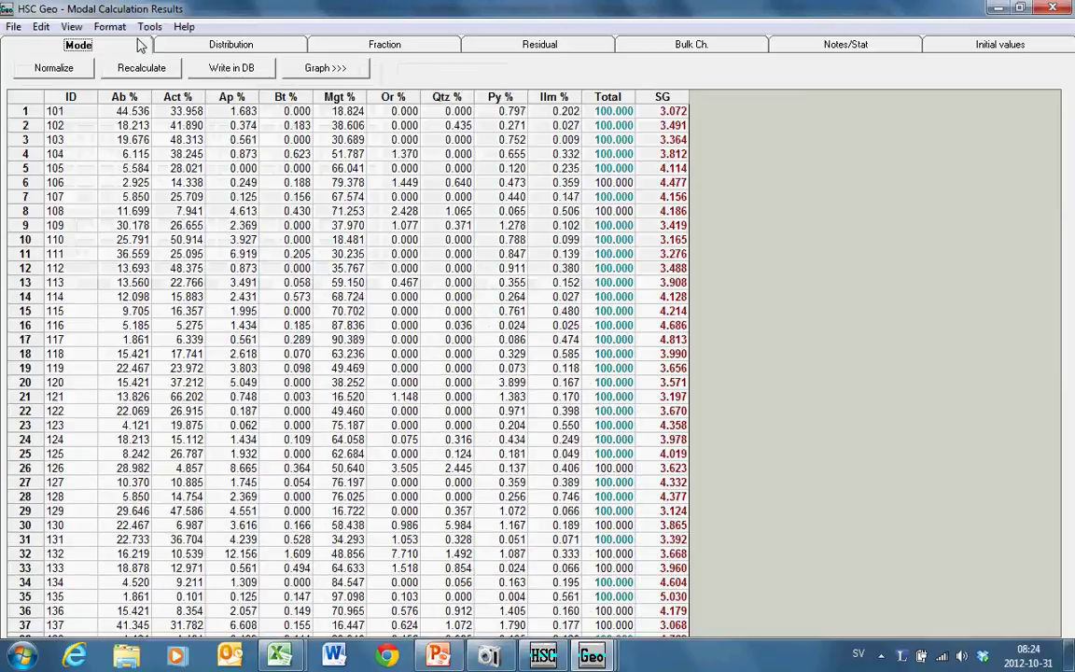
left_click(41, 26)
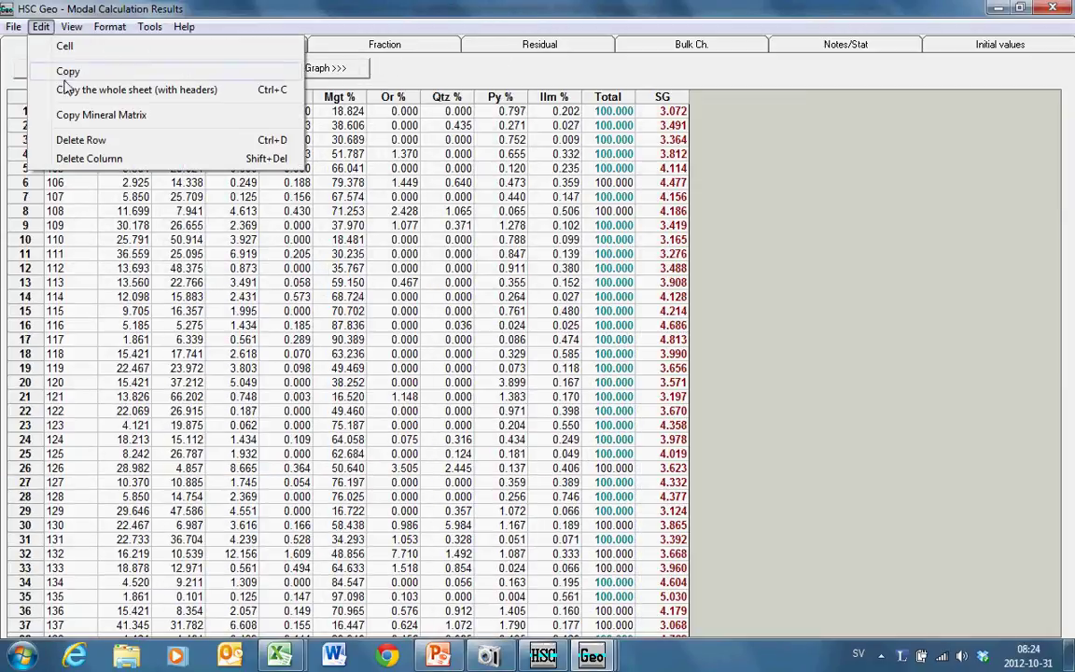
left_click(75, 89)
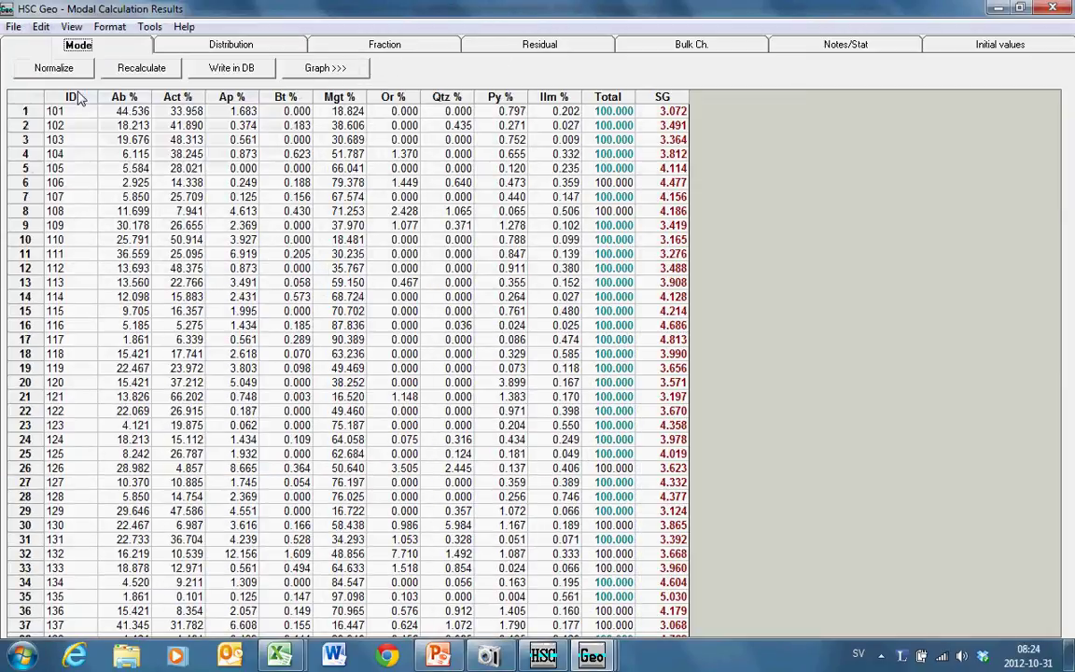
left_click(28, 656)
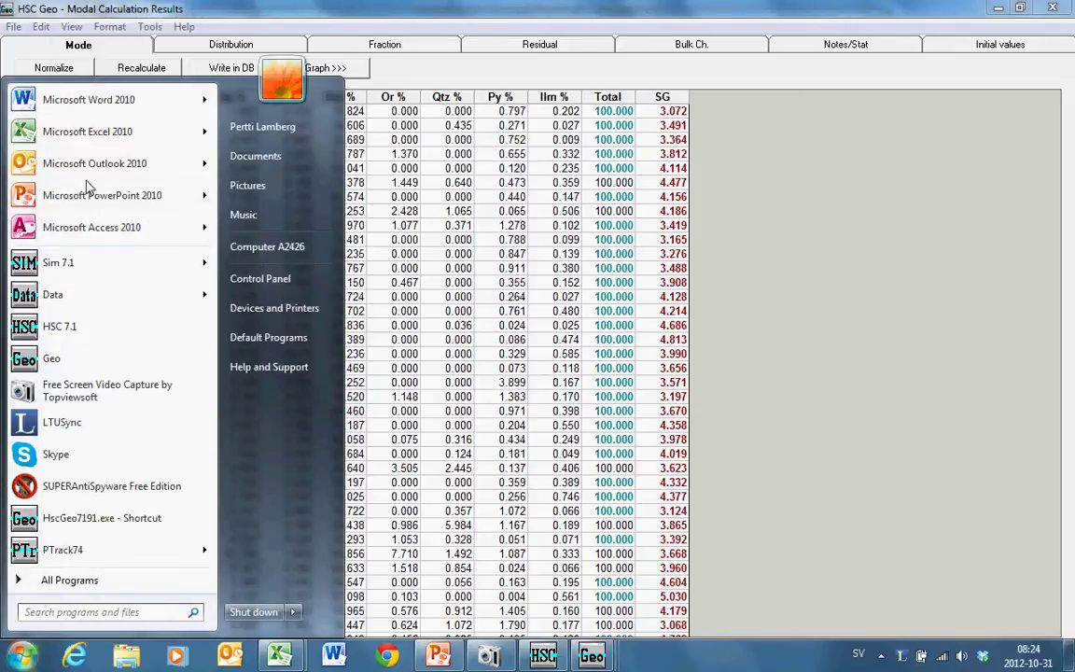
left_click(82, 143)
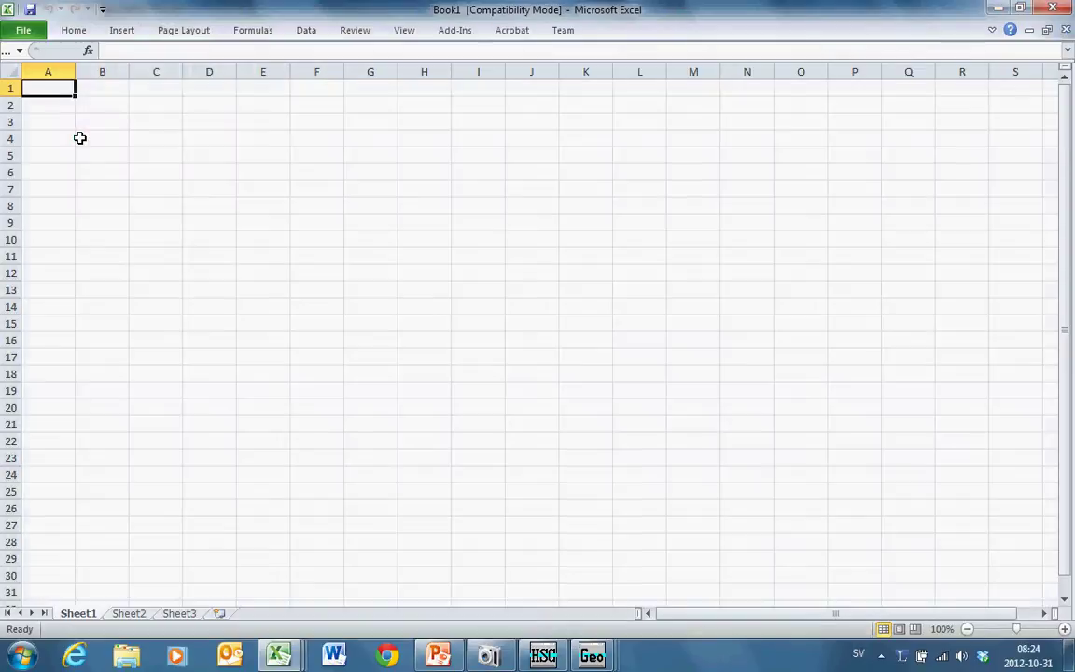
Paste the modal results into Sheet1 and the mineral composition matrix into Sheet2
key("ctrl+v")
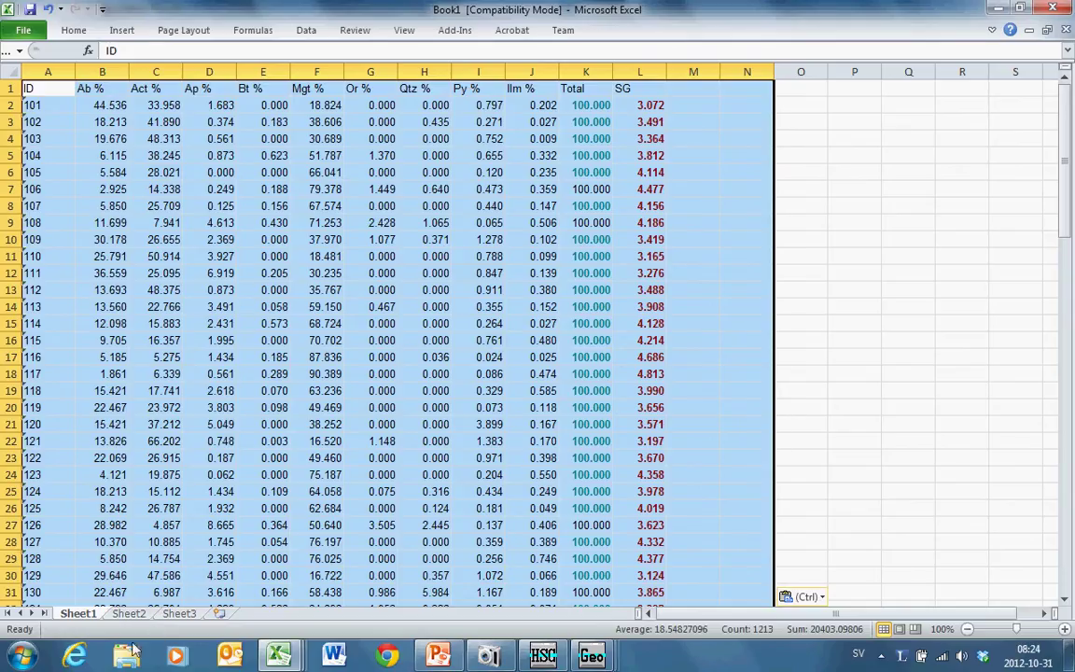
left_click(128, 613)
key("alt+Tab")
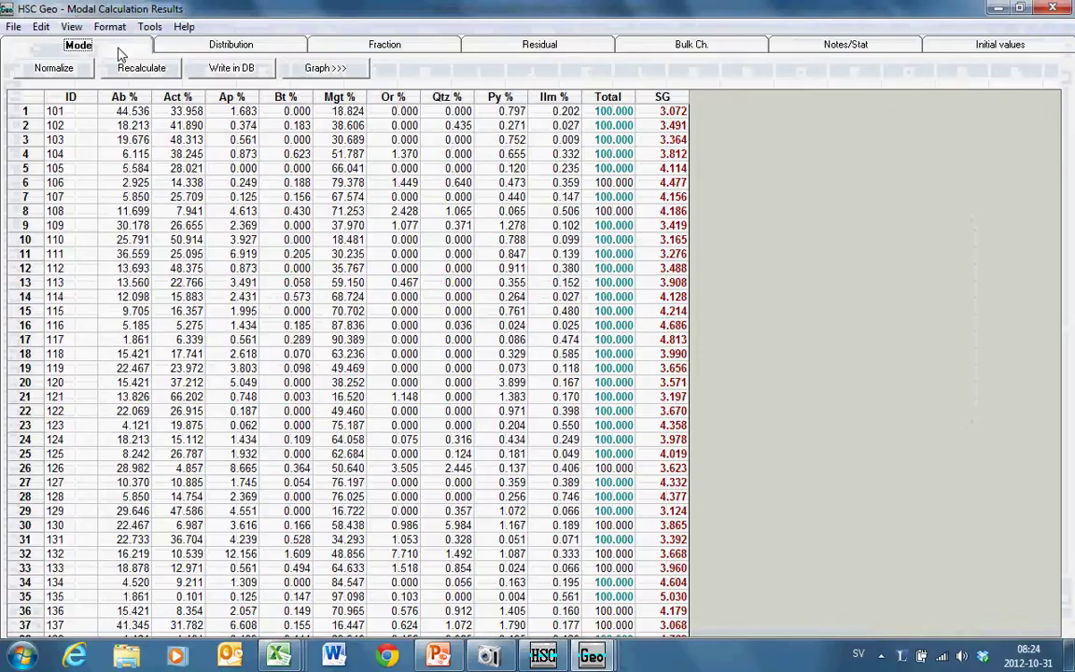
left_click(42, 26)
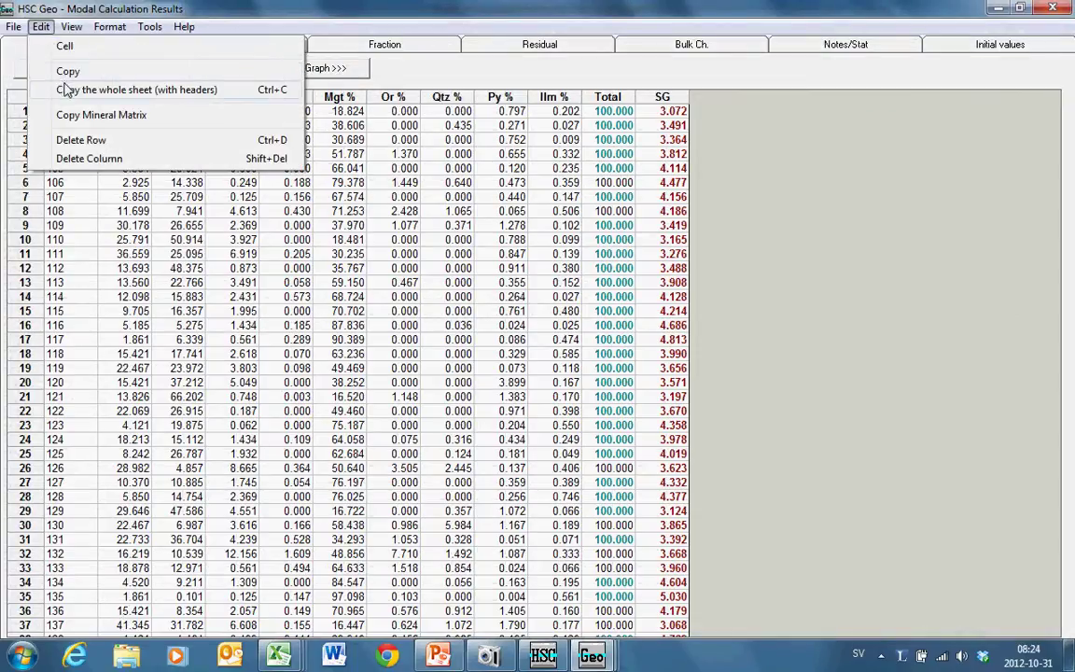
left_click(84, 113)
key("alt+Tab")
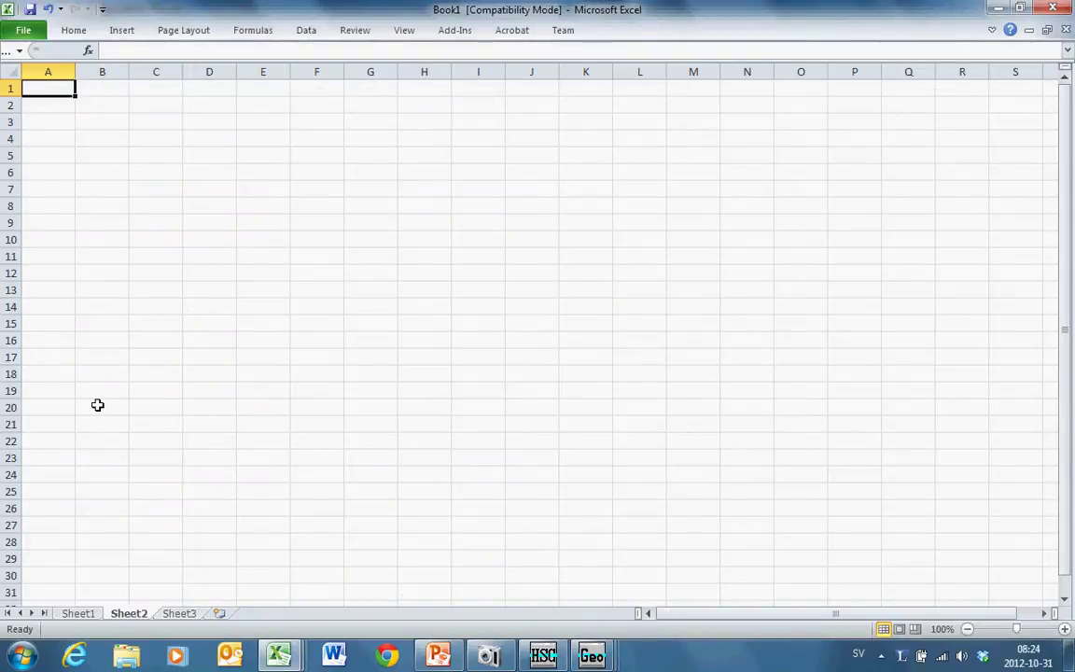
key("ctrl+v")
left_click(229, 420)
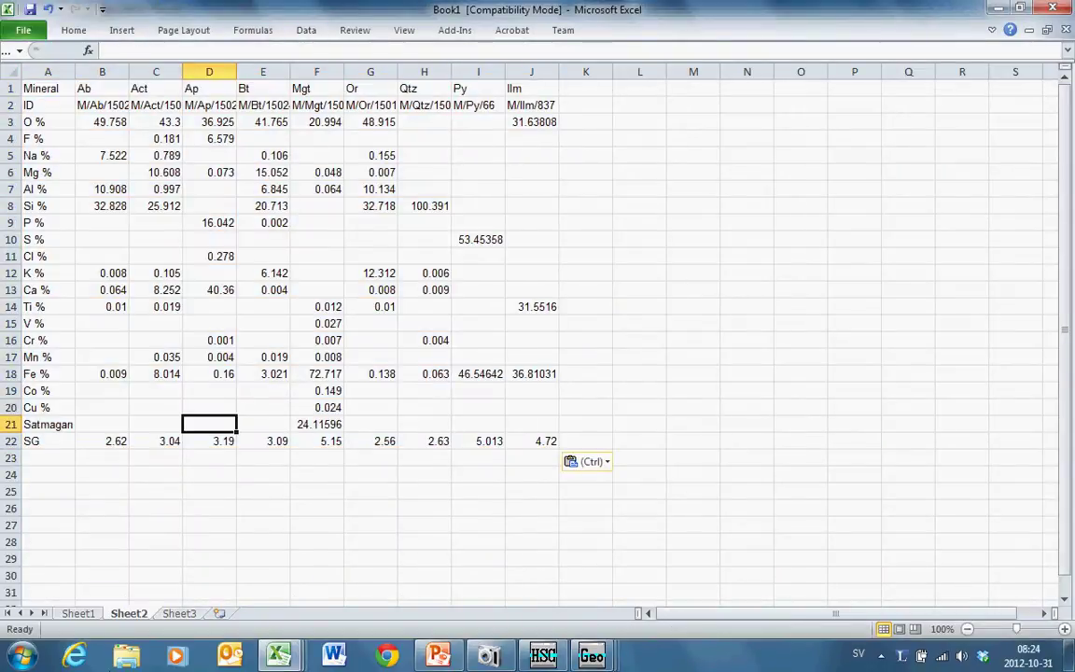
Go to Excel's Sheet3, then copy HSC Geo's three-round equations to the clipboard
left_click(177, 612)
key("alt+Tab")
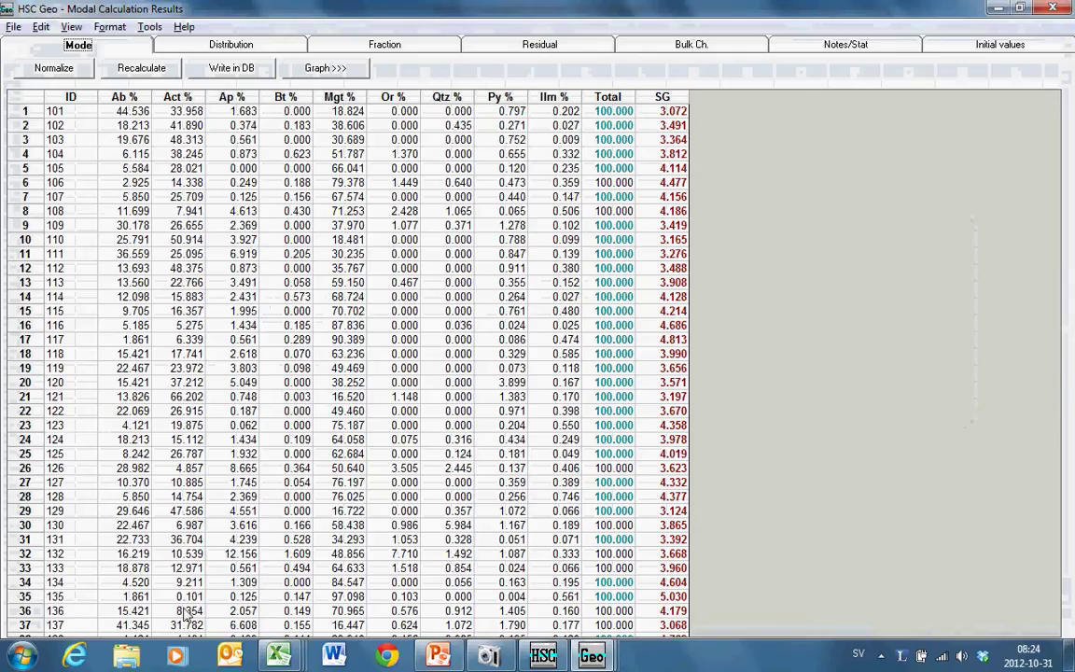
left_click(995, 8)
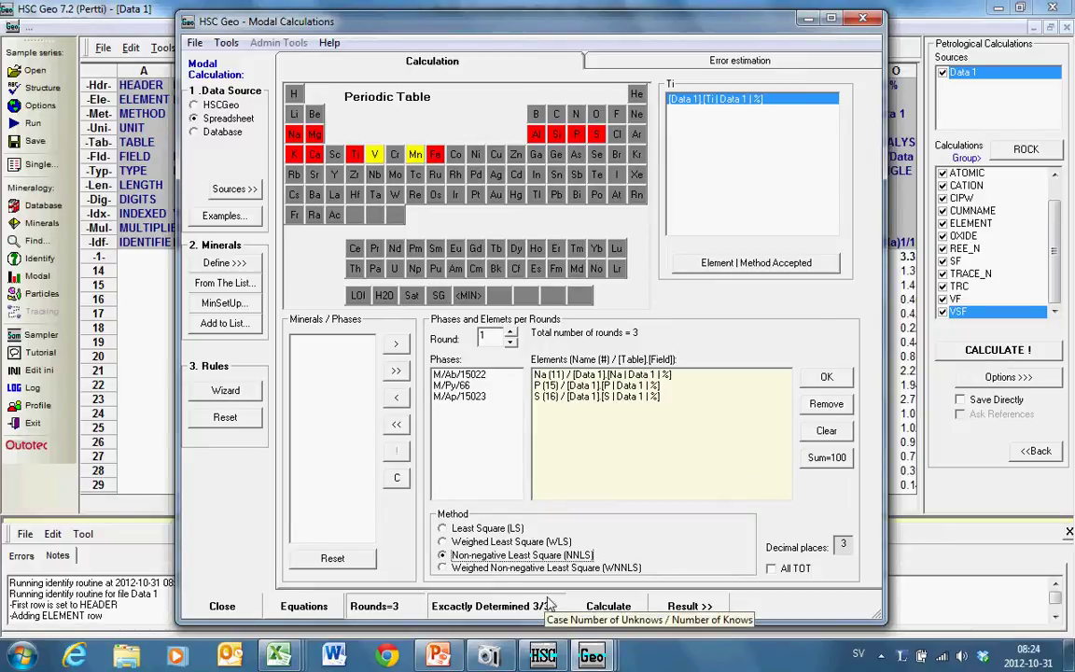
left_click(315, 608)
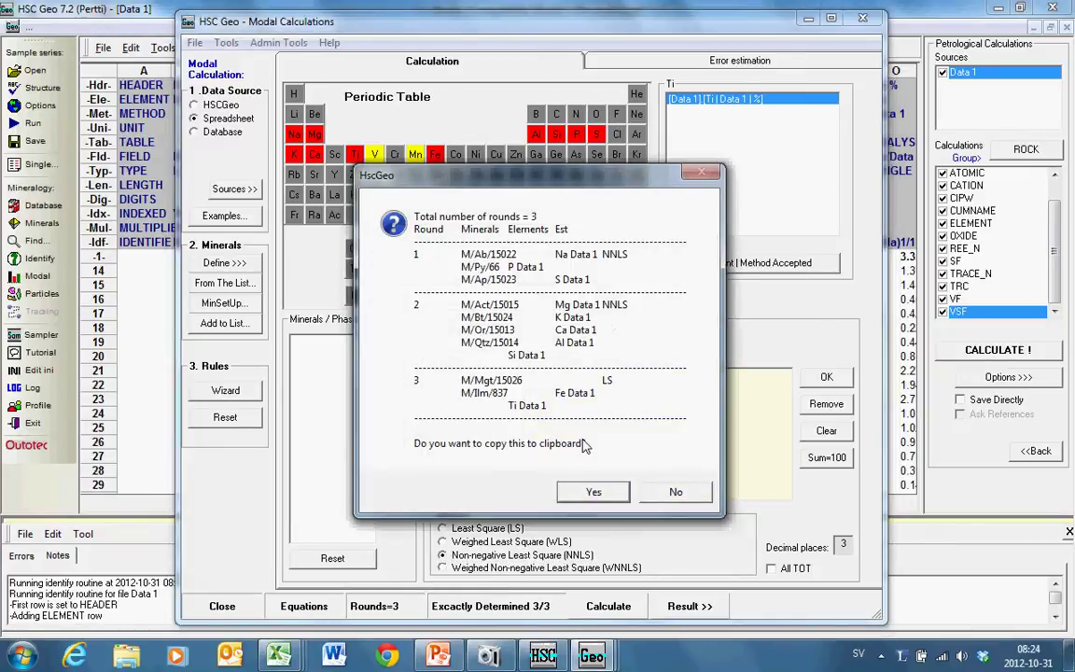
left_click(590, 496)
Paste the round equations into Sheet3 and add a new Sheet4
key("alt+Tab")
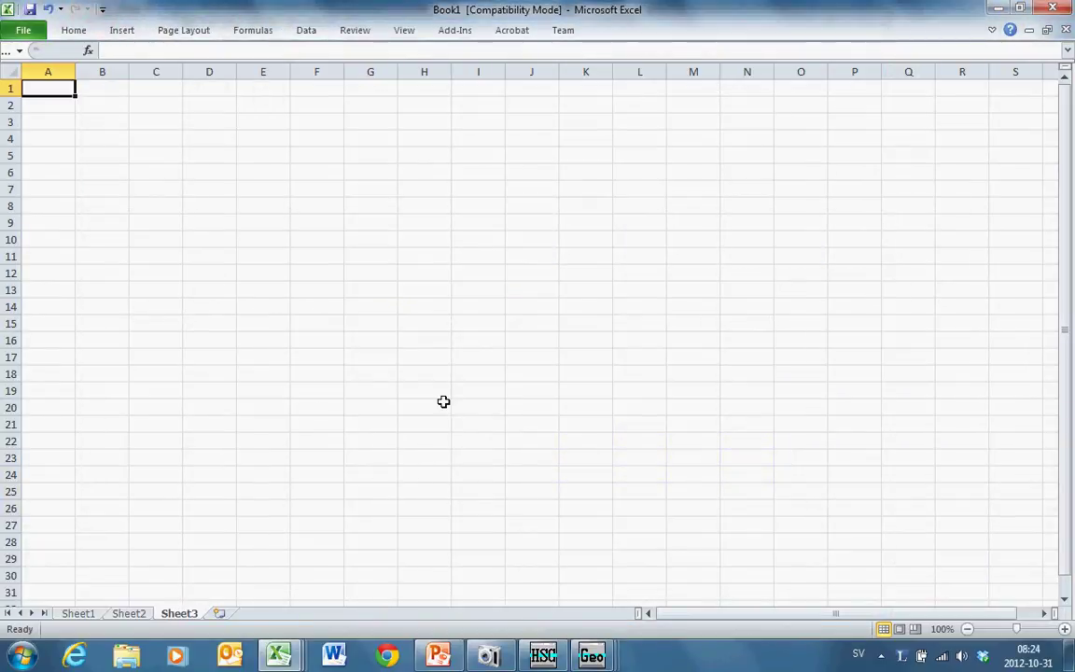
key("ctrl+v")
key("Down")
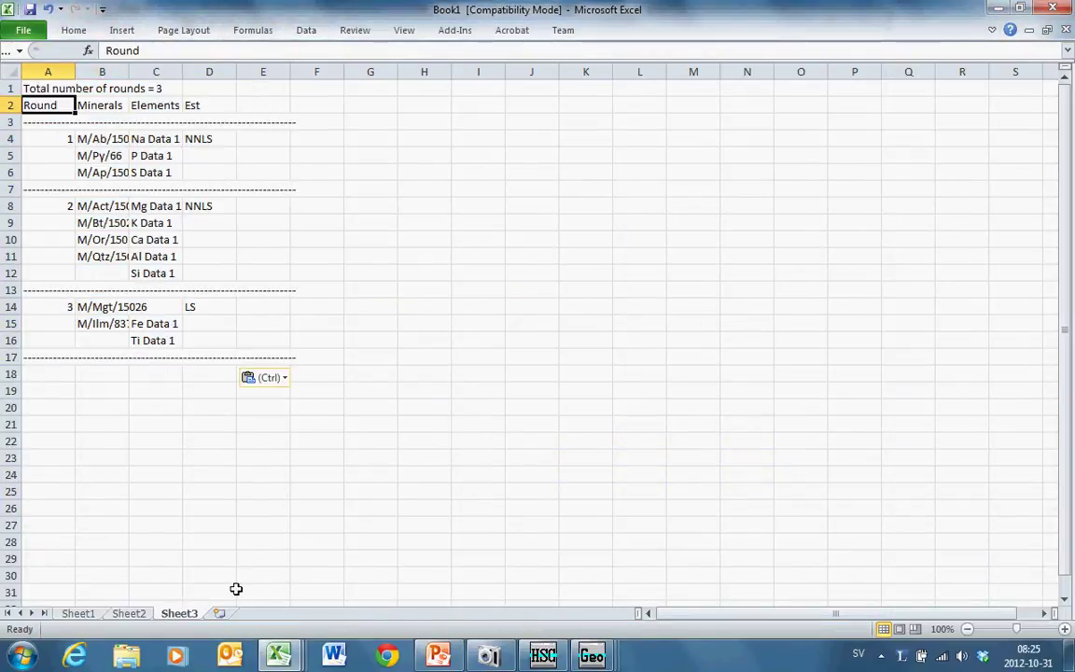
left_click(222, 614)
Copy the whole Residual sheet with headers into Sheet4
key("alt+Tab")
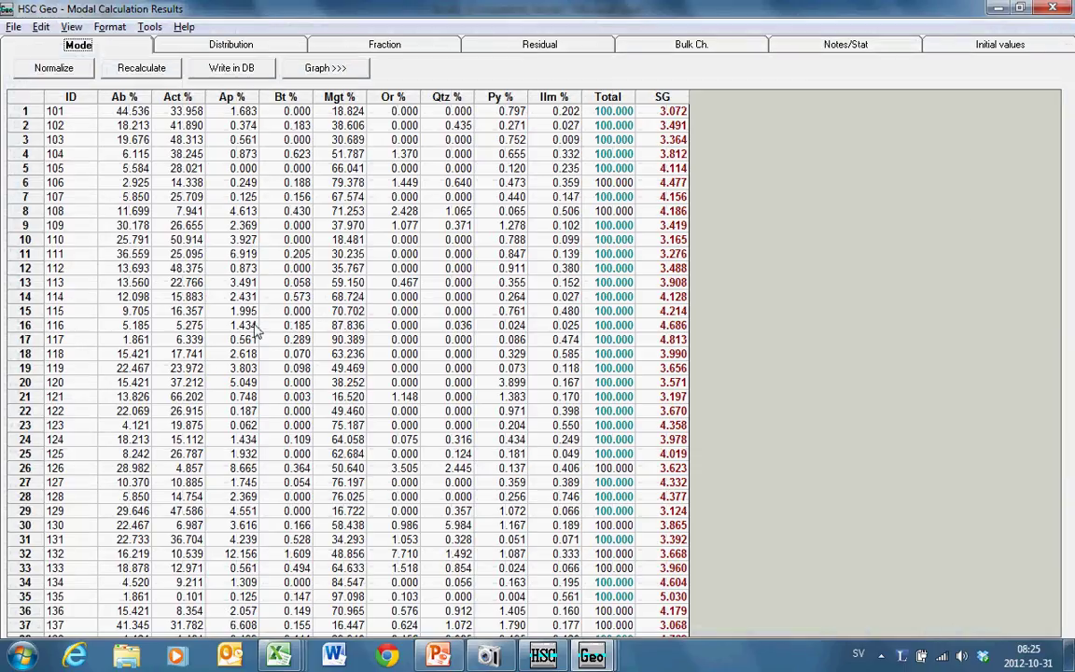
left_click(480, 47)
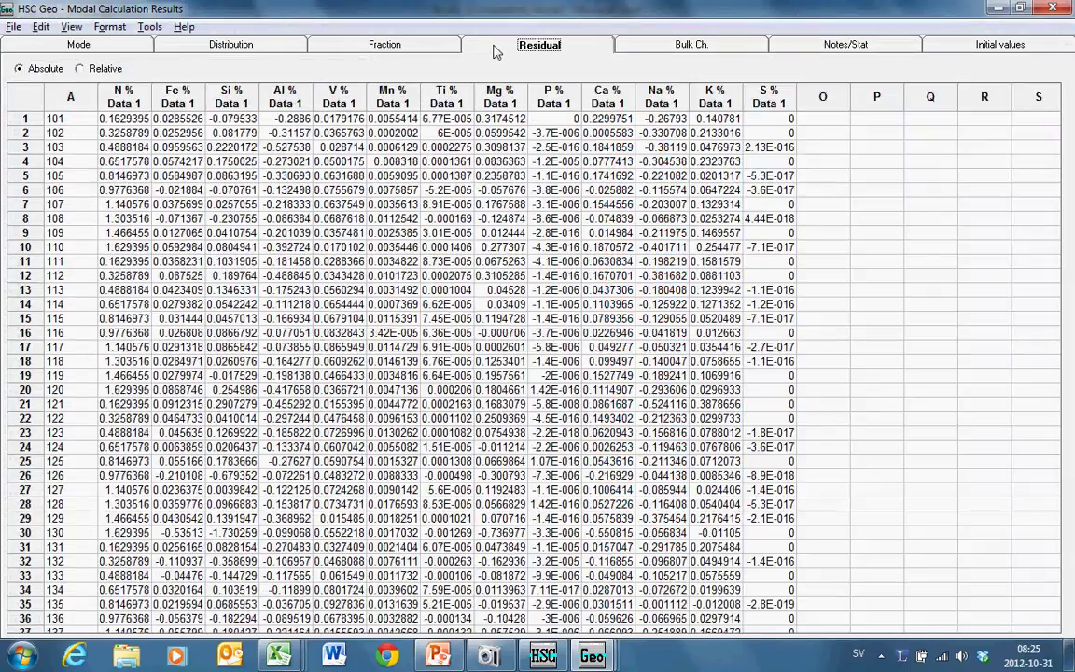
left_click(40, 28)
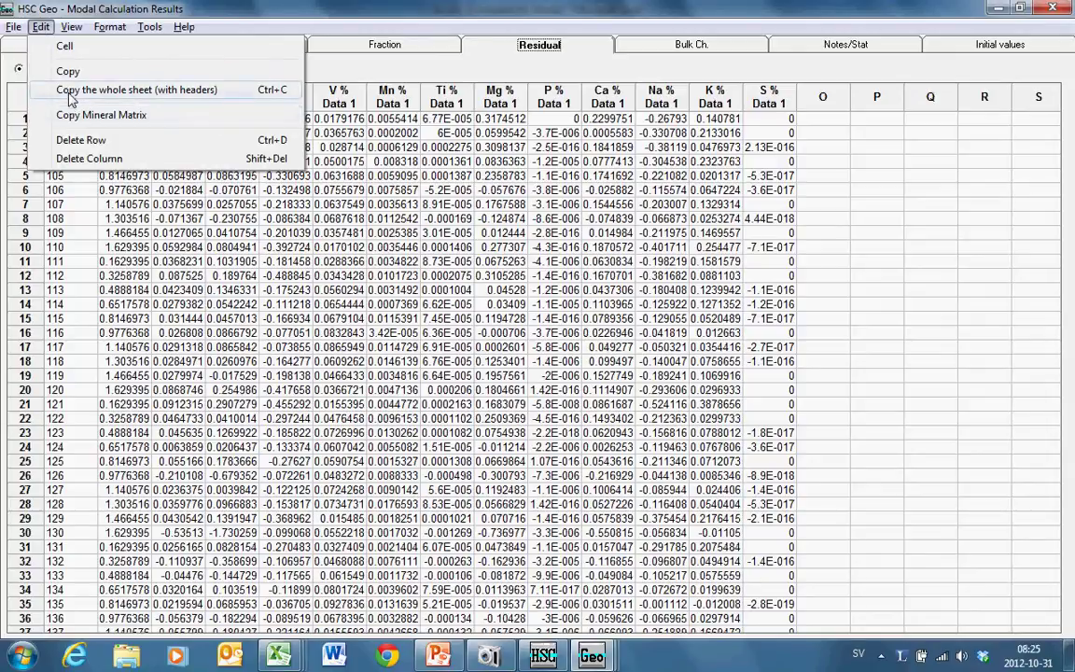
left_click(68, 92)
key("alt+Tab")
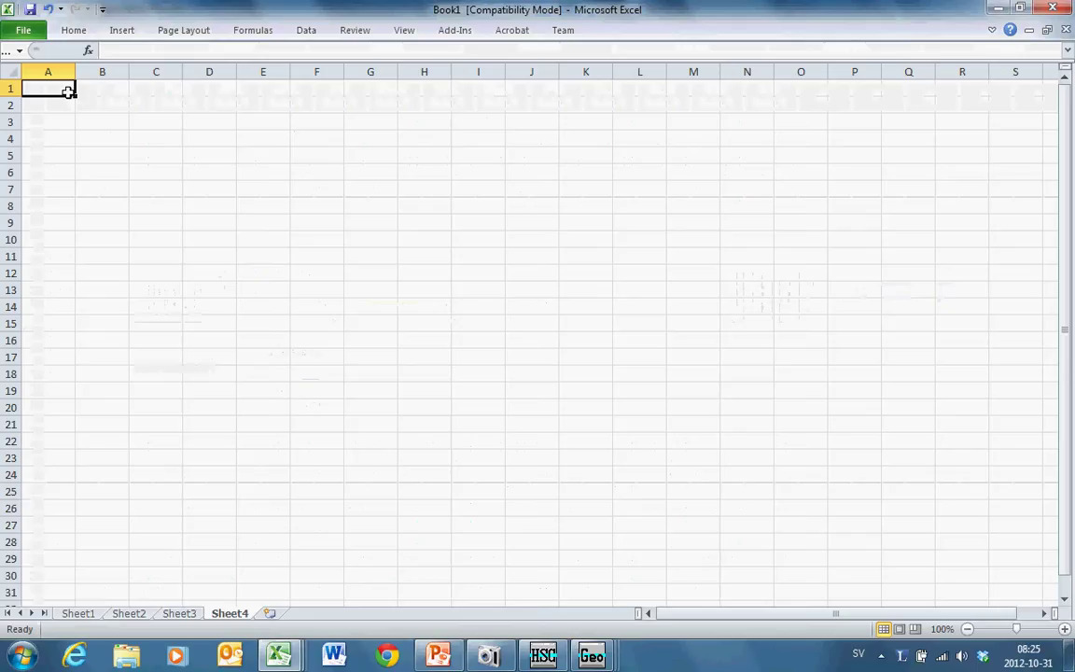
key("ctrl+v")
left_click(152, 135)
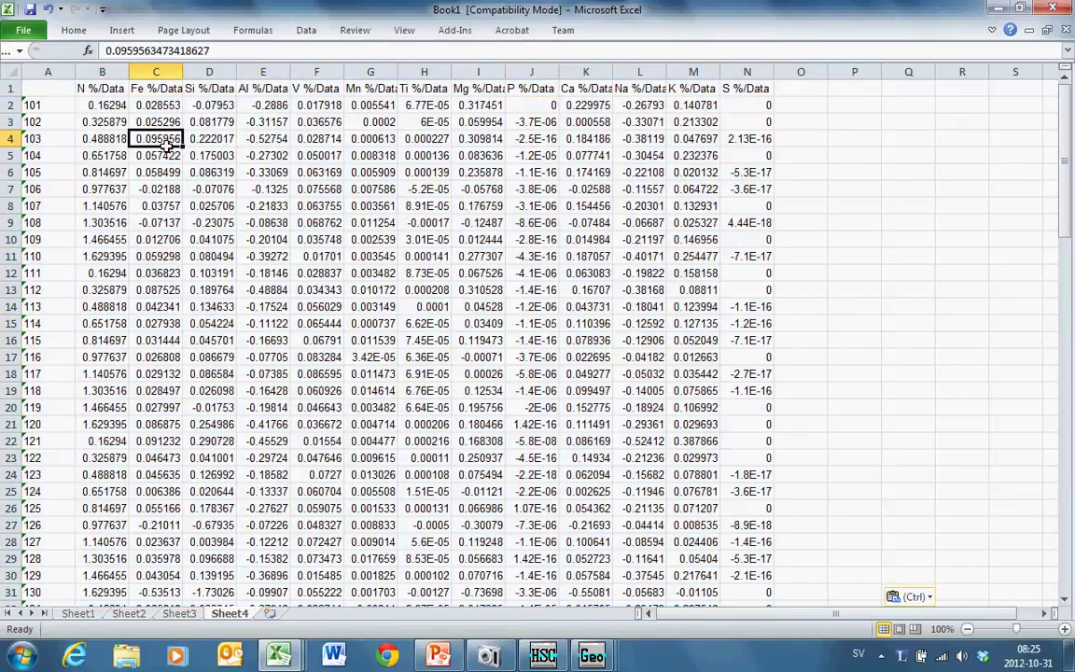
key("alt+Tab")
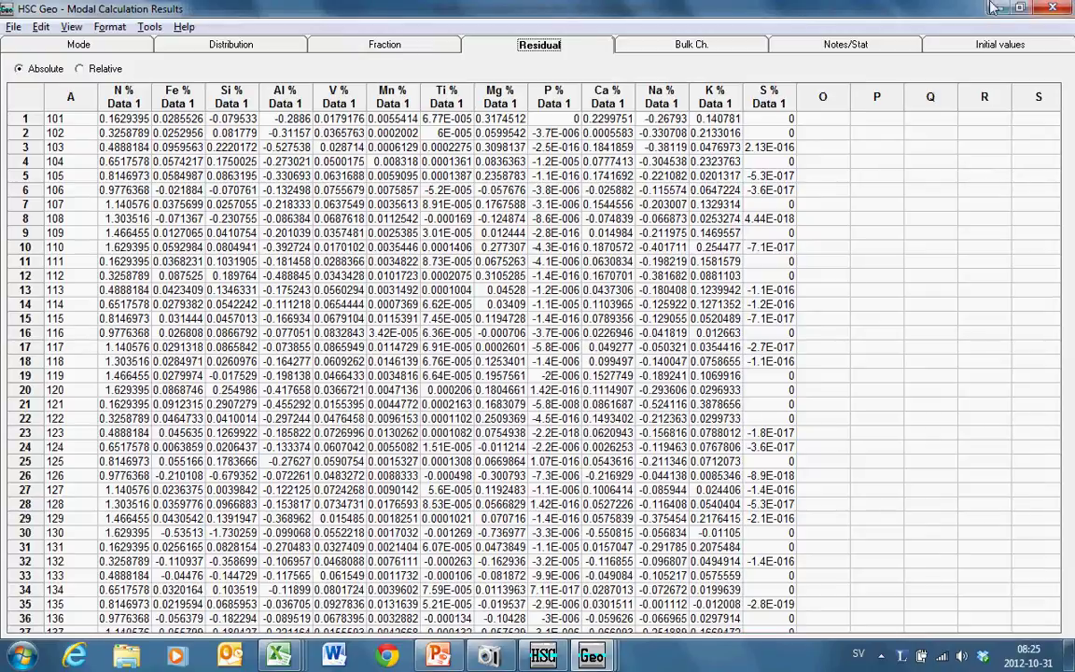
Open the Error estimation settings and regenerate the CV tables for analyses and minerals
left_click(1043, 8)
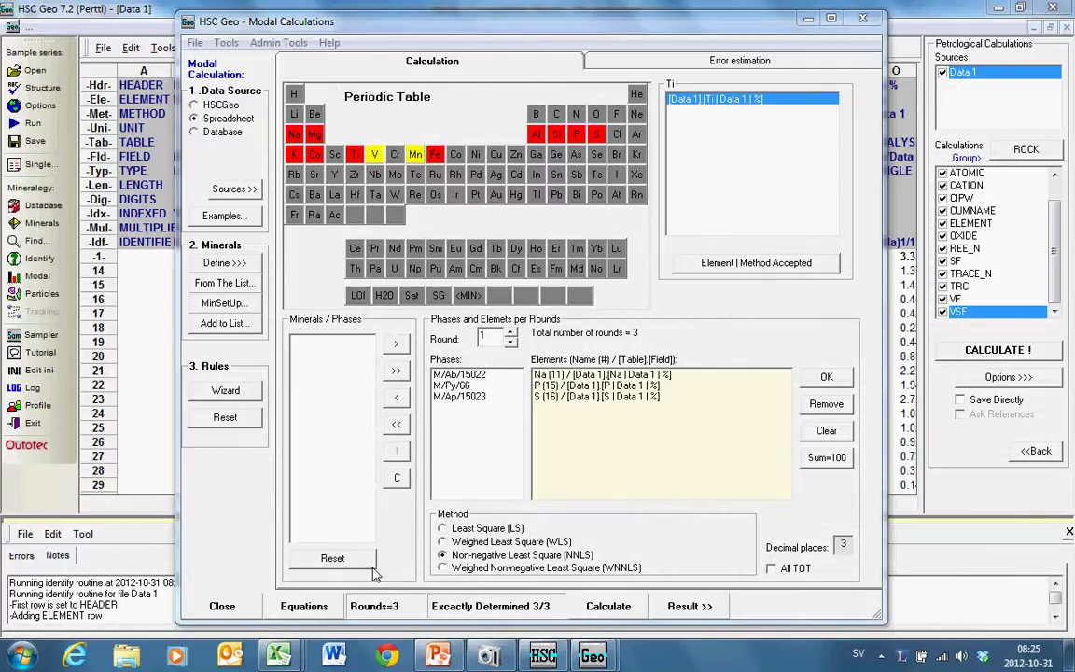
left_click(713, 60)
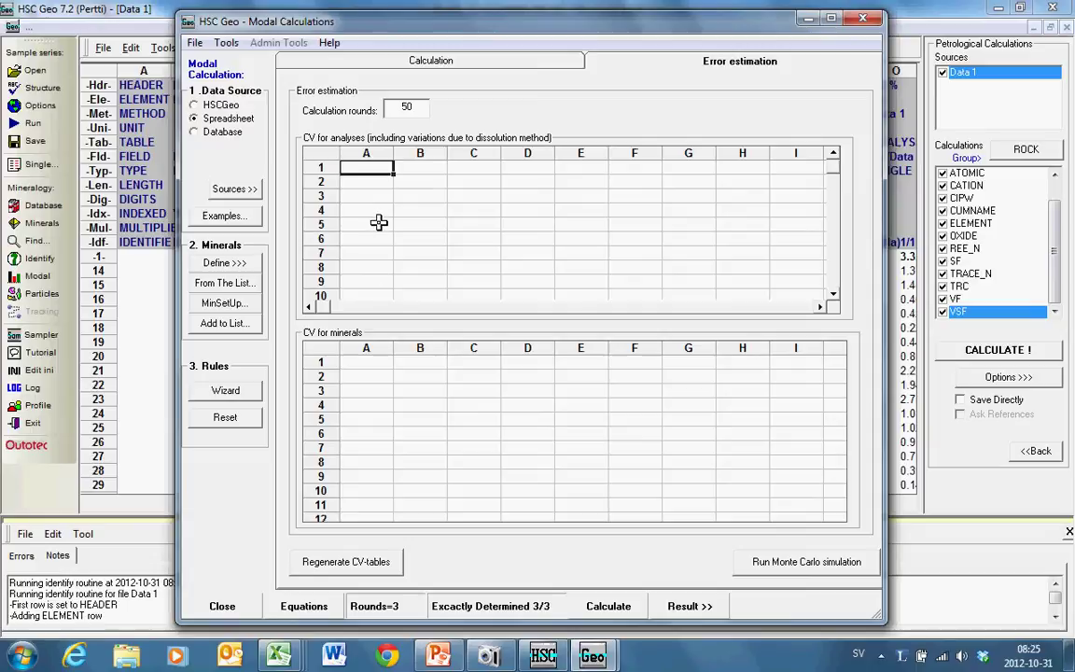
left_click(340, 563)
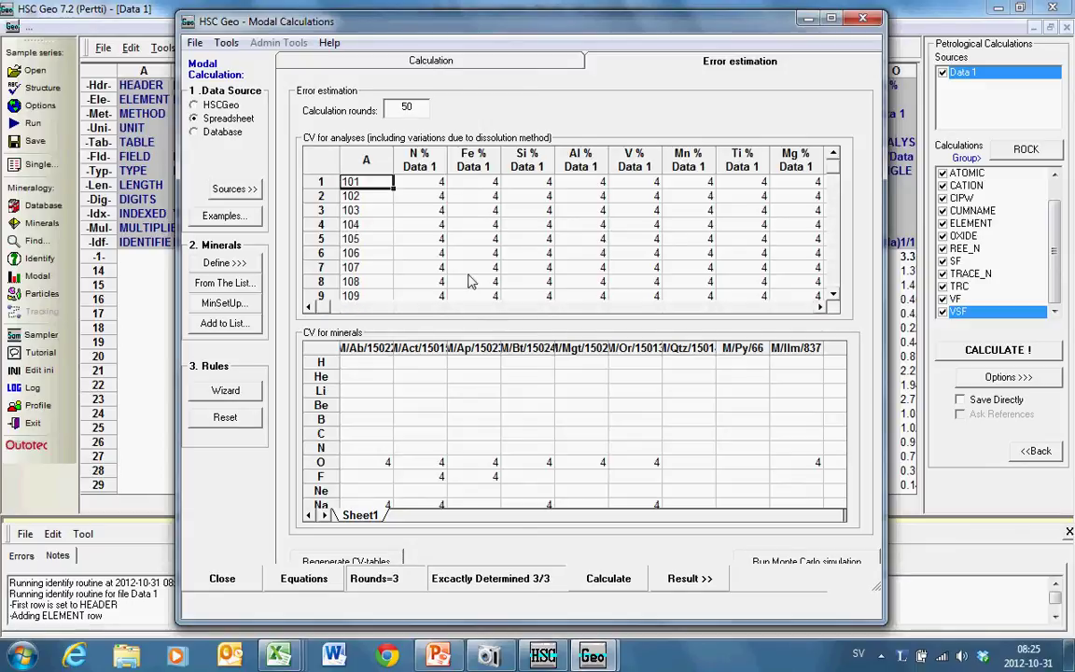
Step through the minerals CV table to magnetite's Fe CV value
key("Right")
key("Right")
key("Right")
key("Right")
key("Right")
key("Right")
key("Right")
key("Right")
key("Right")
key("Right")
key("Right")
key("Right")
key("Right")
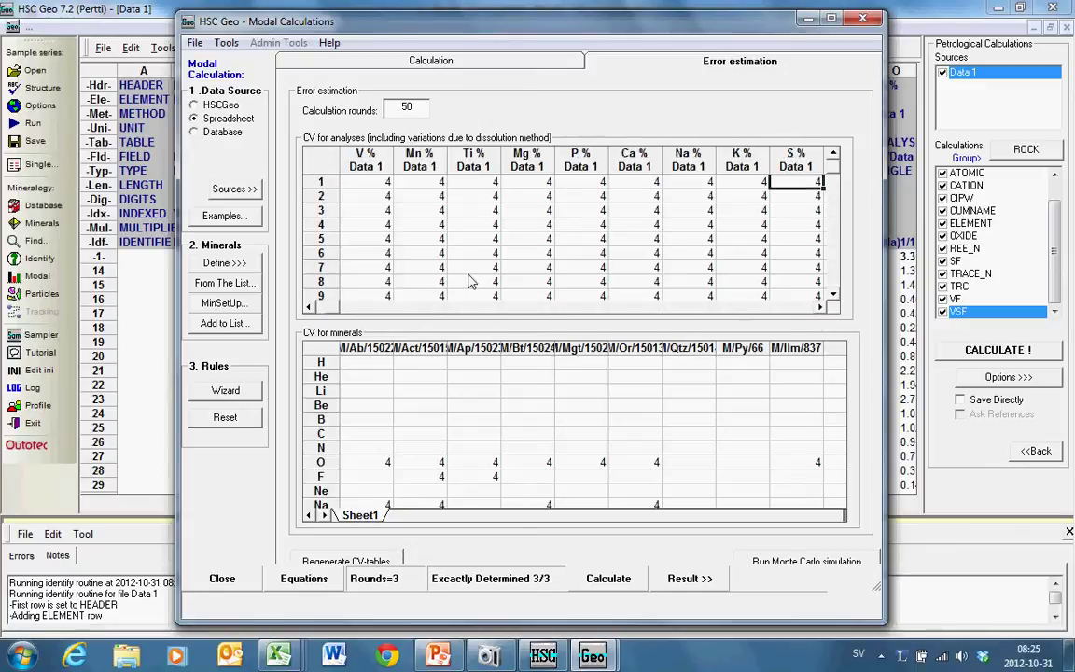
key("Left")
key("Left")
key("Left")
key("Left")
key("Left")
key("Left")
key("Left")
key("Left")
key("Left")
key("Left")
key("Left")
key("Left")
key("Left")
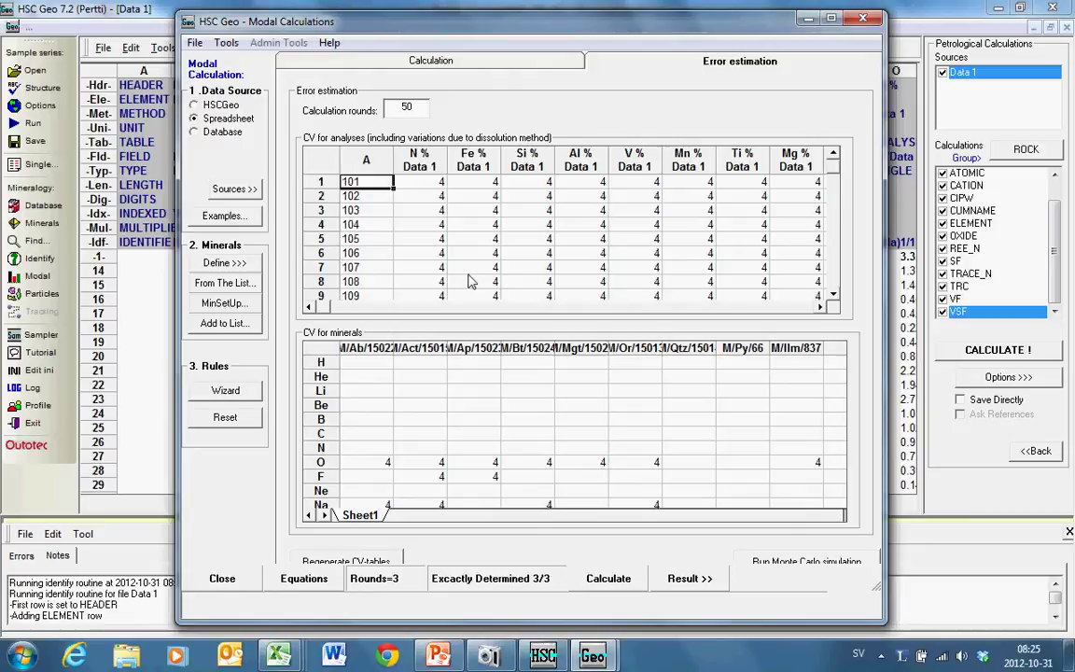
key("Right")
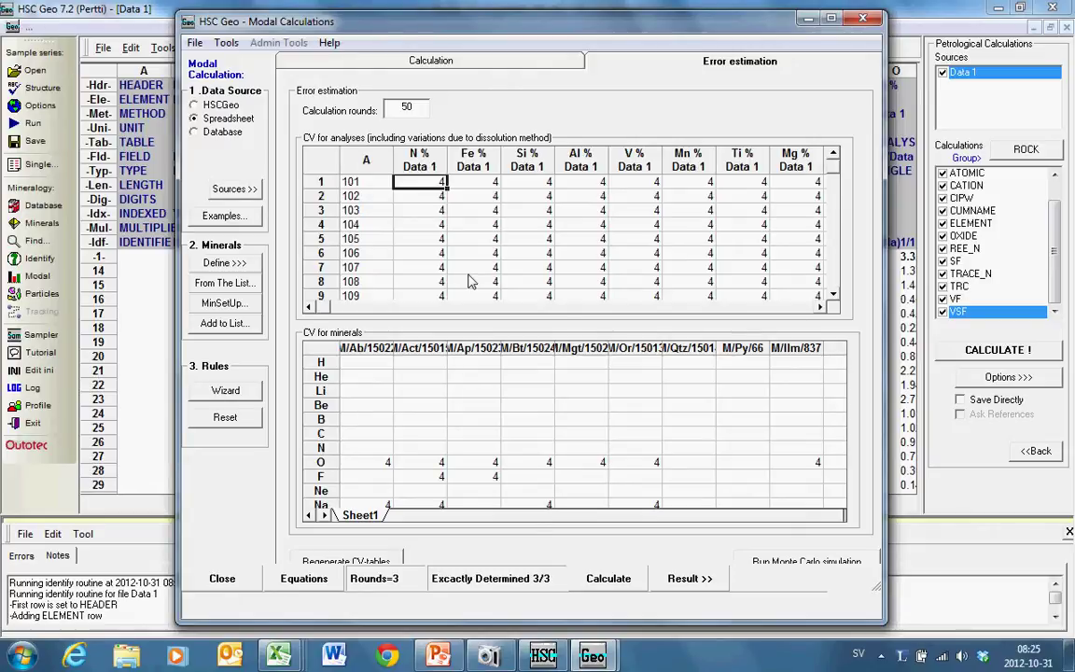
key("Tab")
key("Down")
key("Down")
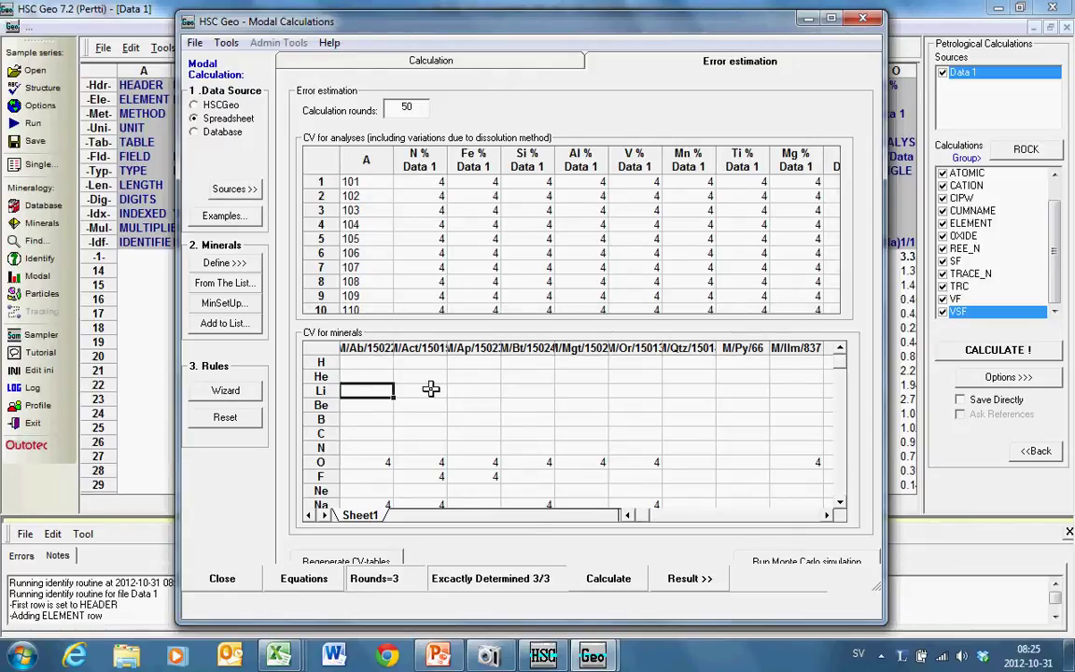
key("Down")
key("Down")
key("Down")
key("Down")
key("Down")
key("Right")
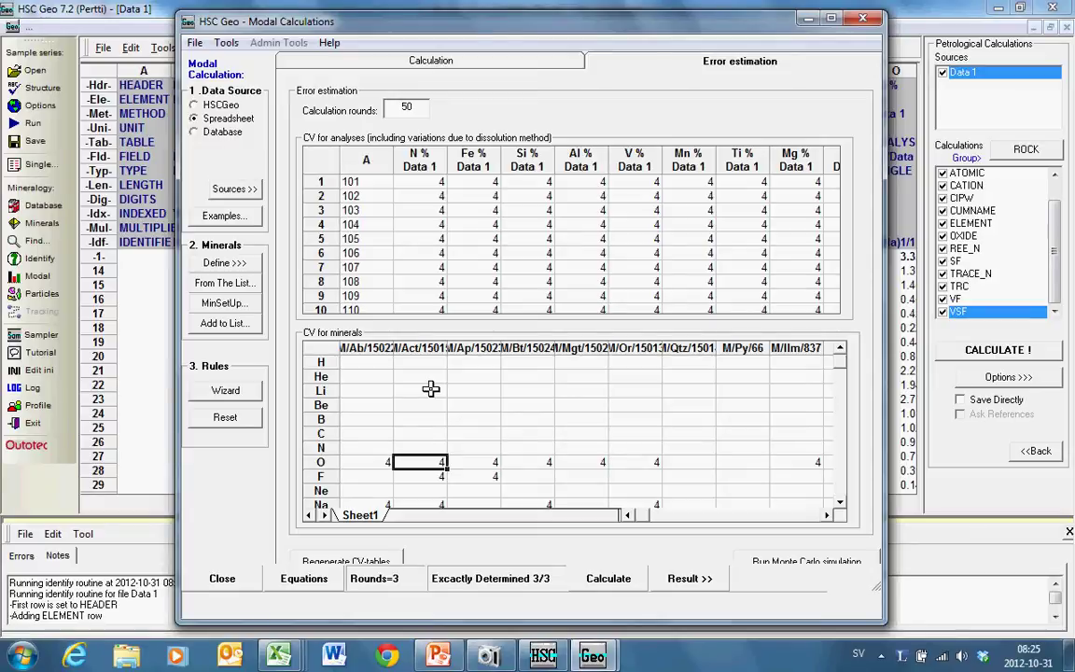
key("Right")
key("Down")
key("Down")
key("Down")
key("Down")
key("Down")
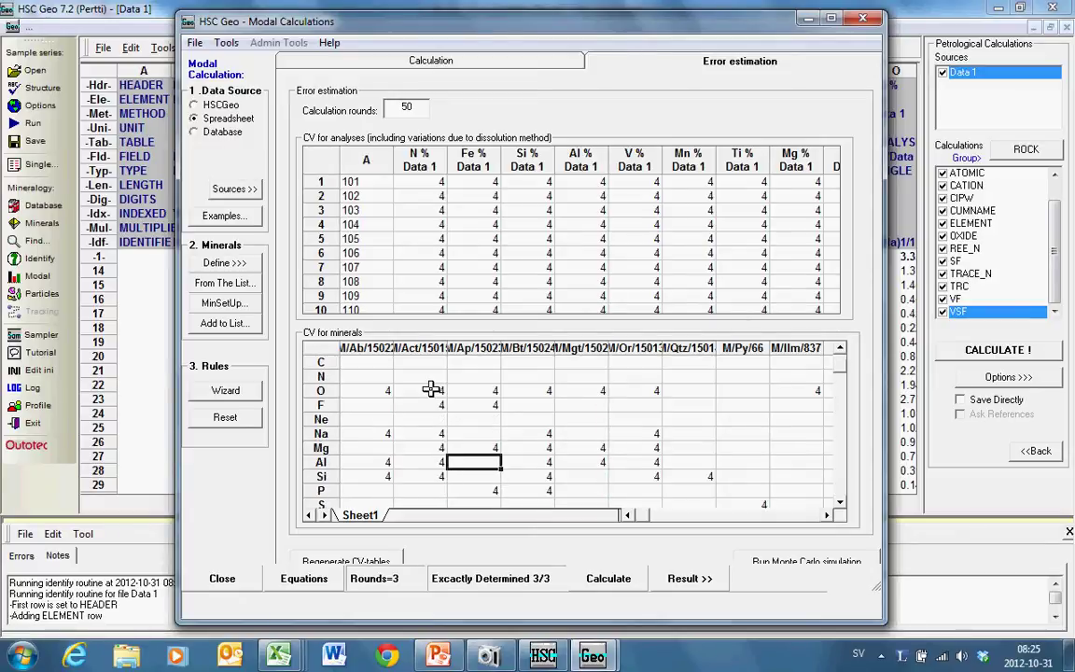
key("Down")
key("Down")
key("Down")
key("Down")
key("Down")
key("Down")
key("Down")
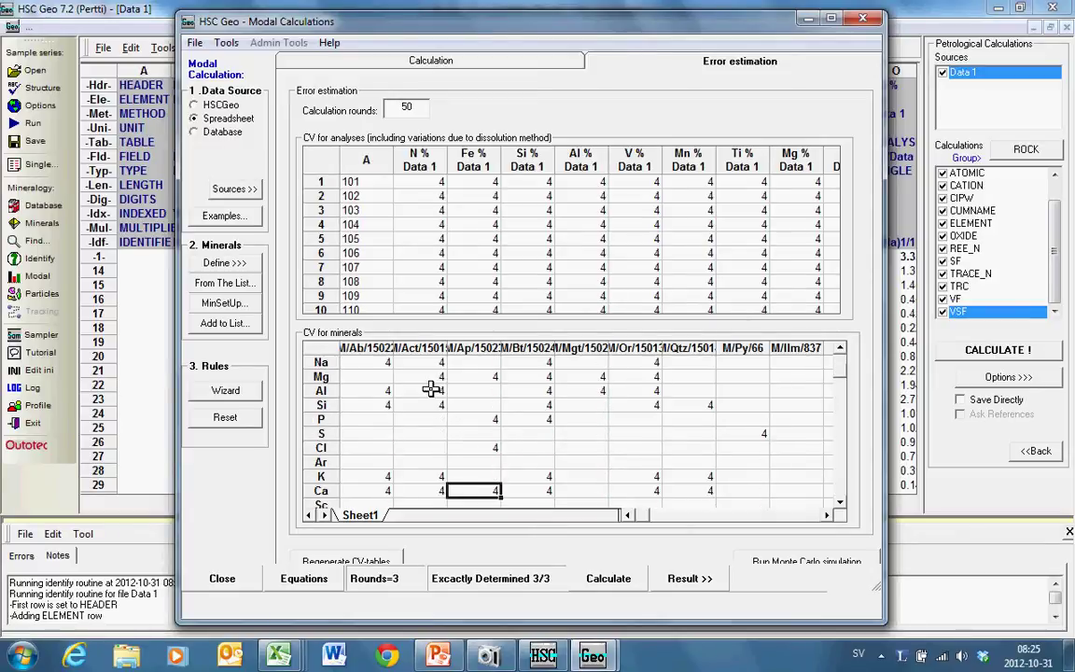
key("Down")
key("Down")
key("Down")
key("Down")
key("Down")
key("Down")
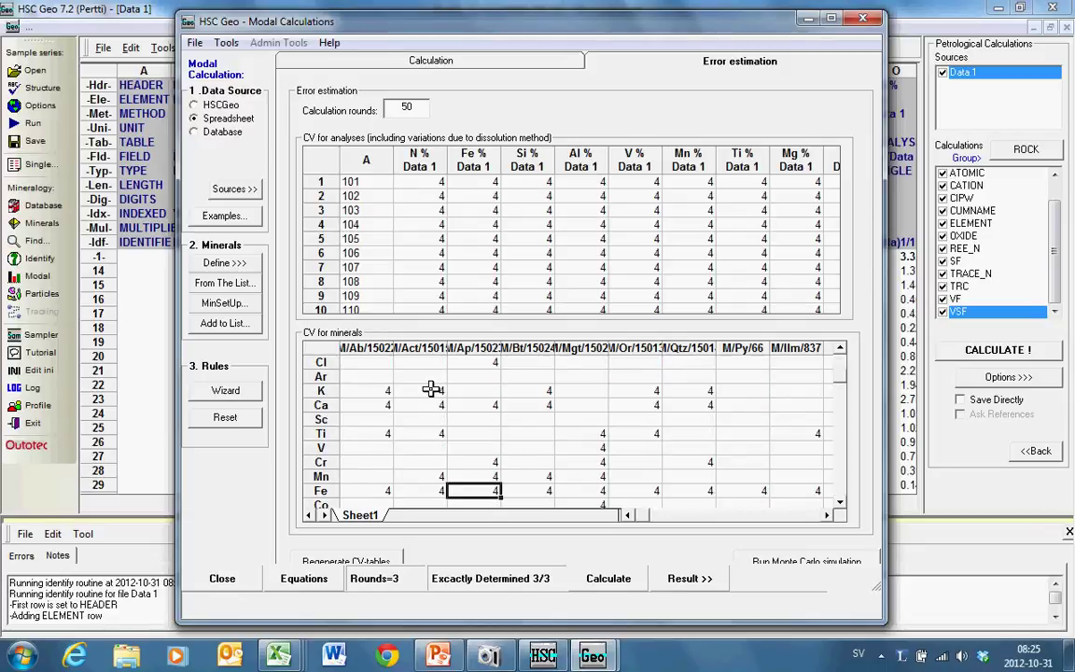
scroll(431, 389, "down", 1)
key("Left")
key("Left")
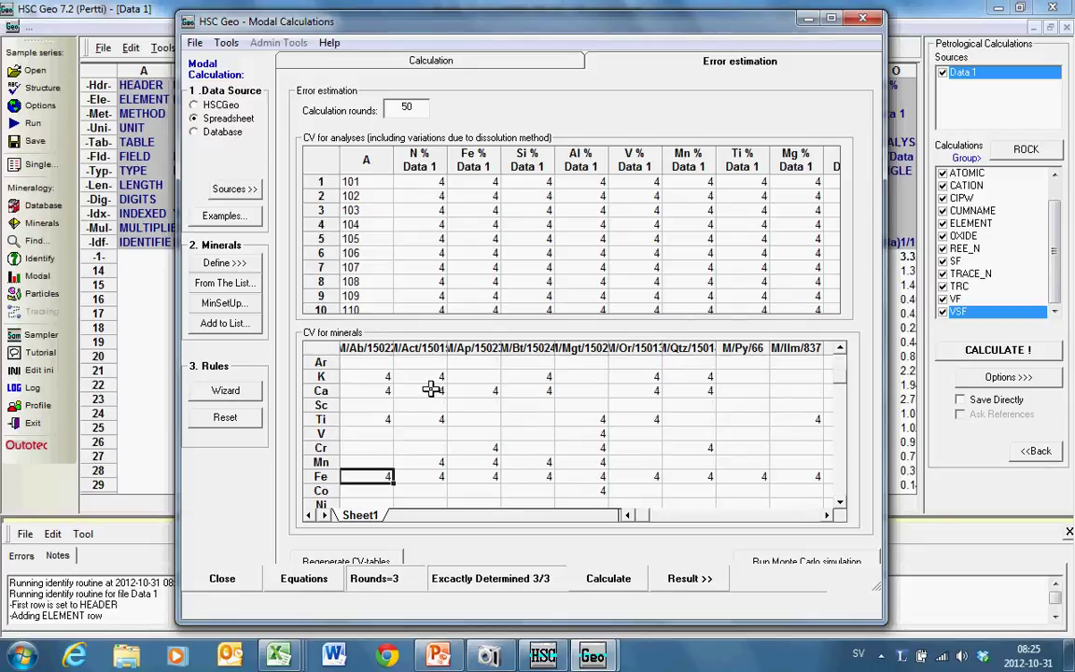
key("Right")
key("Right")
key("Right")
key("Right")
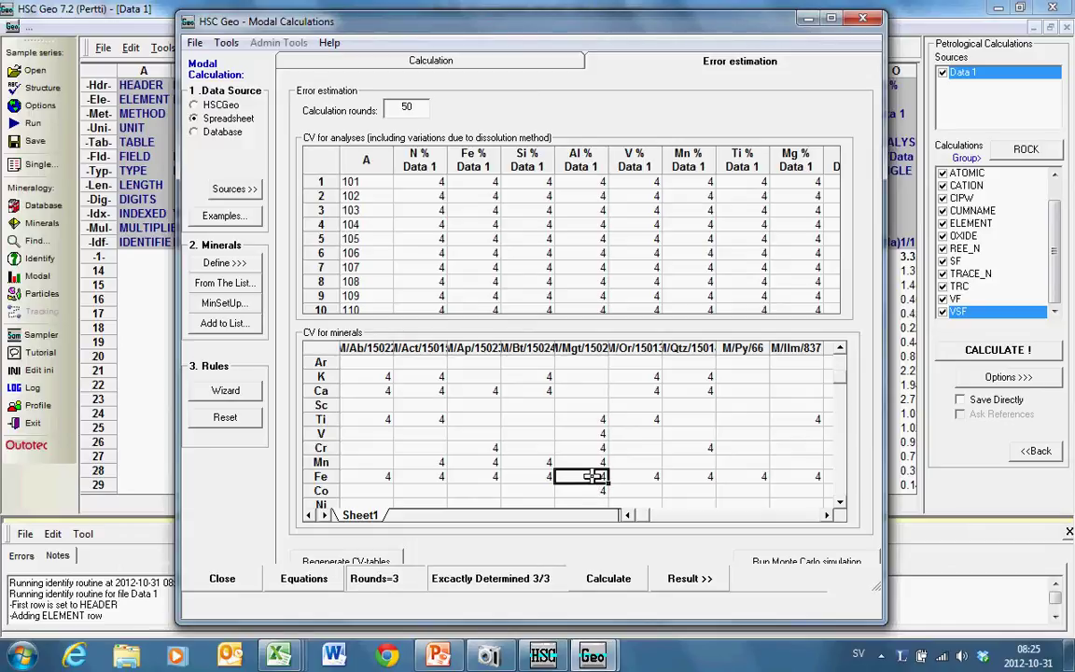
Set magnetite's Fe CV in the mineral table to 2.2
left_click_drag(597, 480, 597, 491)
type("2.2")
key("Return")
Fill the whole Fe % Data 1 column of the analyses CV grid with 1.1
left_click(442, 181)
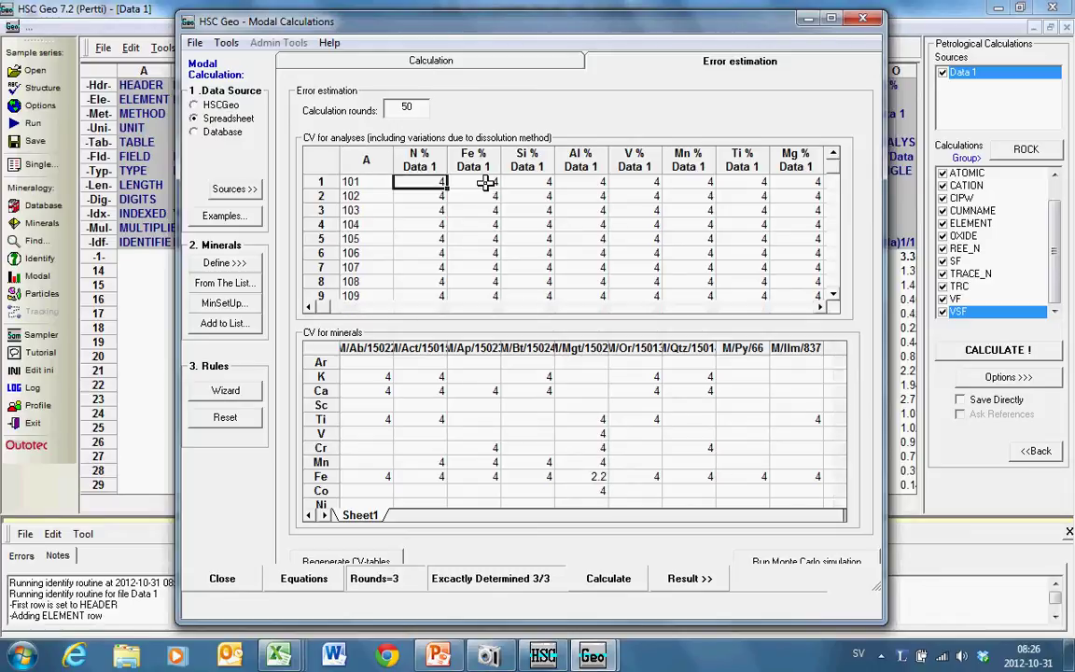
left_click(485, 183)
key("Down")
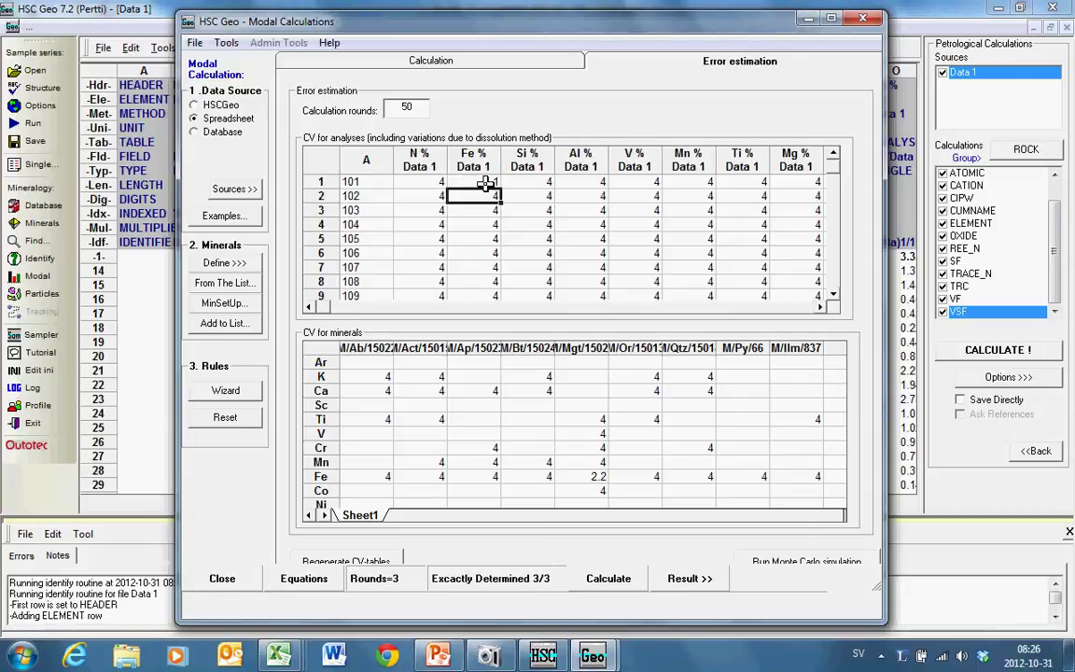
type("1.1")
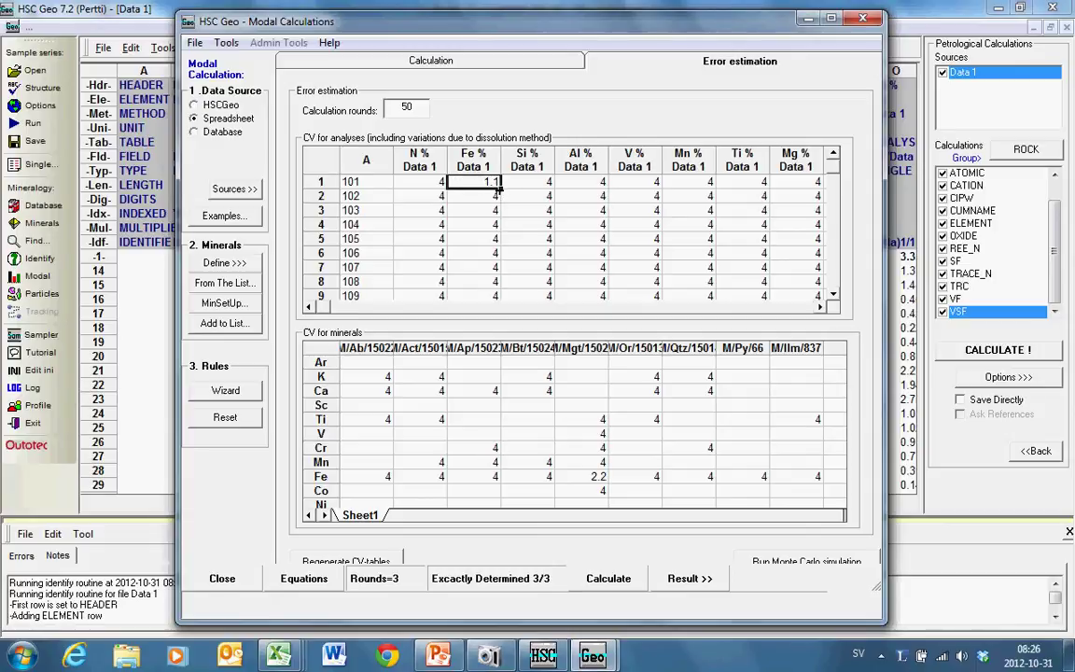
left_click_drag(499, 187, 510, 294)
type("1.1")
key("ctrl+Return")
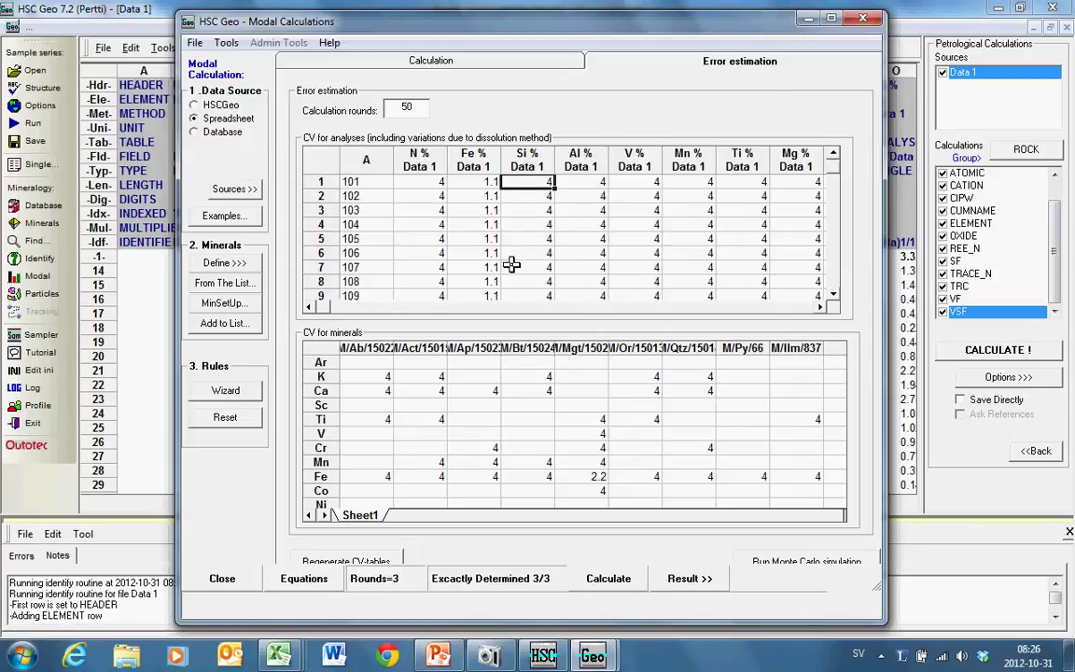
key("Right")
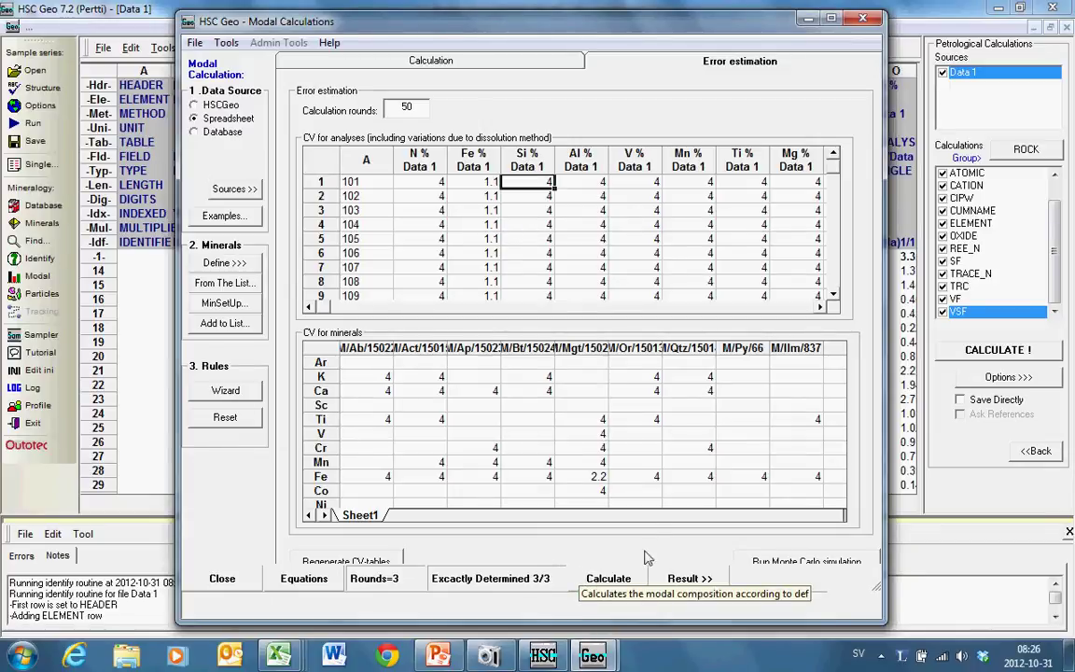
Maximize the Modal Calculations window and start the 50-round Monte Carlo error simulation
left_click(833, 18)
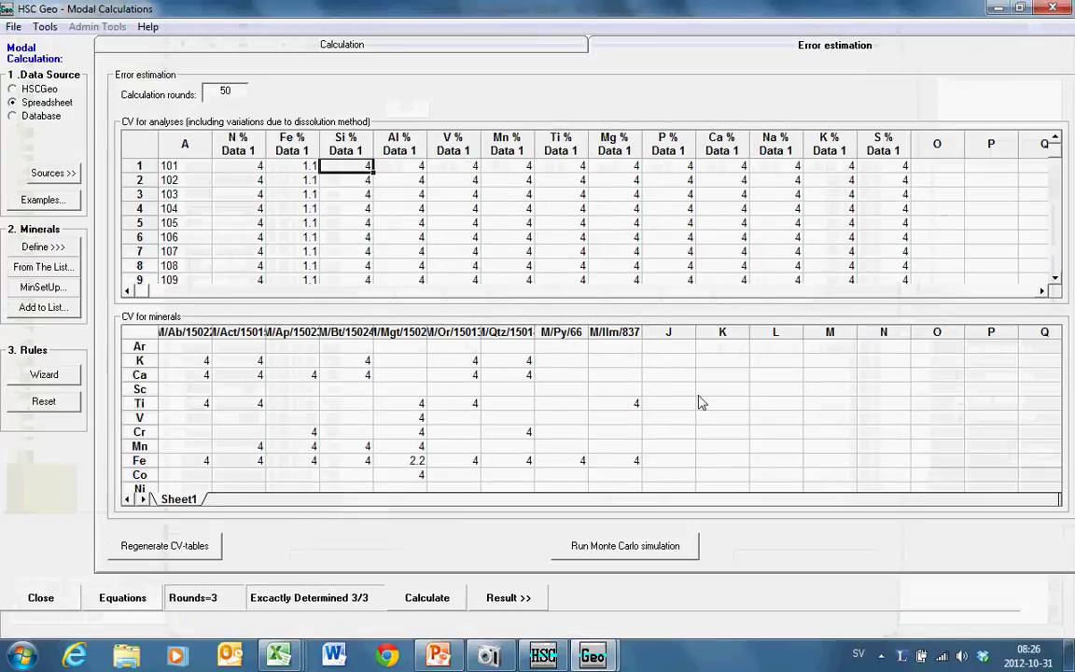
left_click(622, 548)
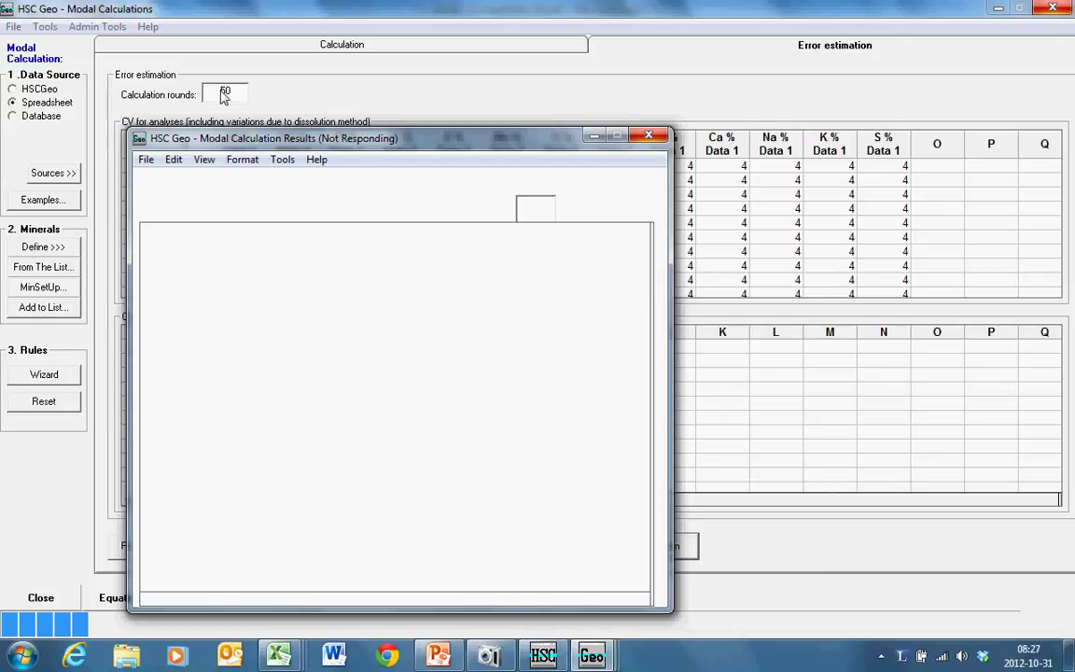
mouse_move(443, 658)
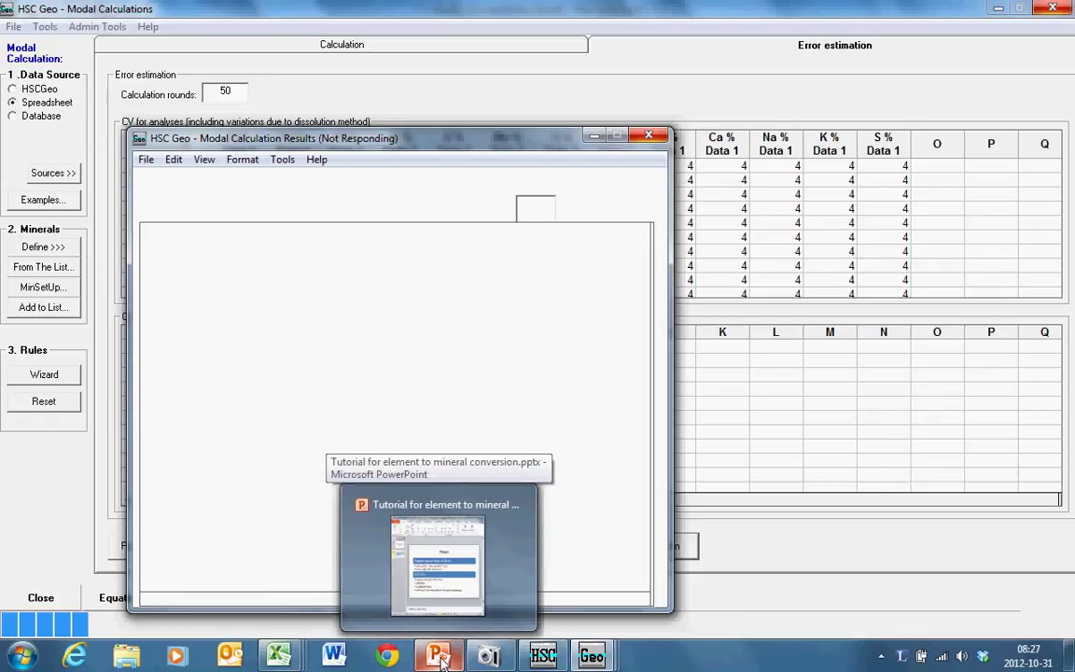
Show PowerPoint's Steps slide, then bring HSC Geo's finished results window back in front
left_click(512, 580)
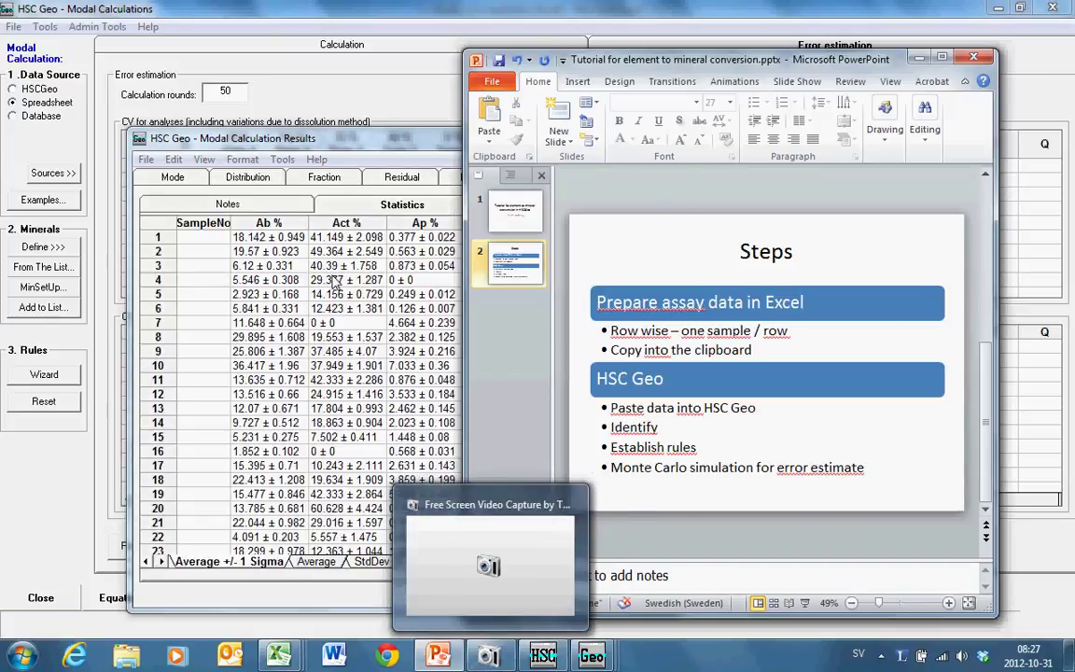
left_click(334, 281)
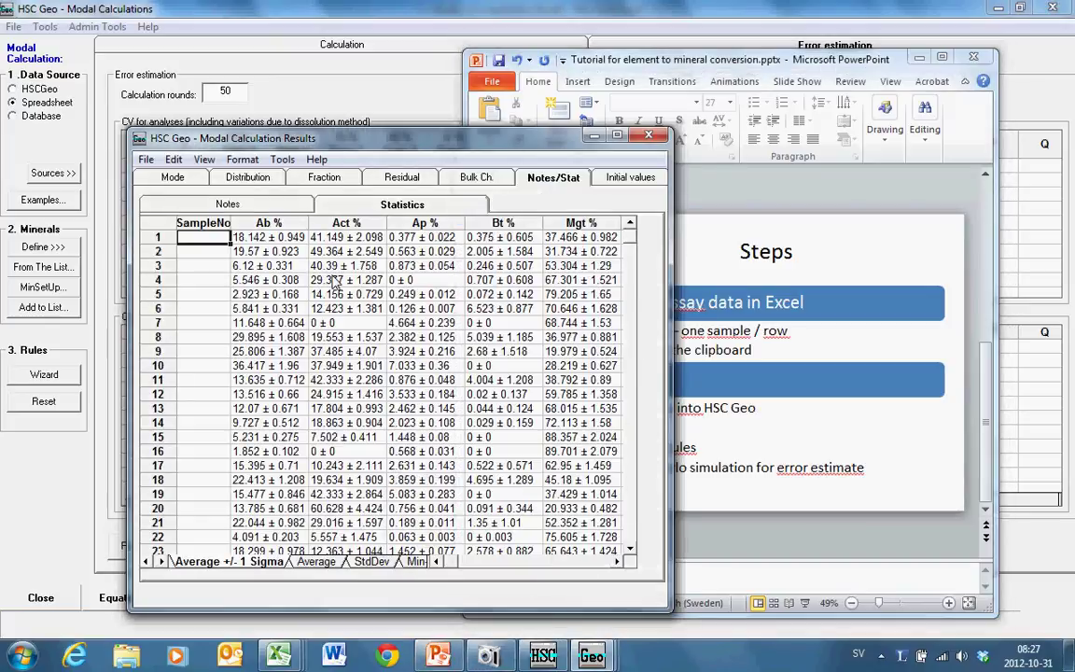
Maximize the results and step through the Average, StdDev, Min-Max and CV sheets
left_click(616, 135)
left_click(317, 260)
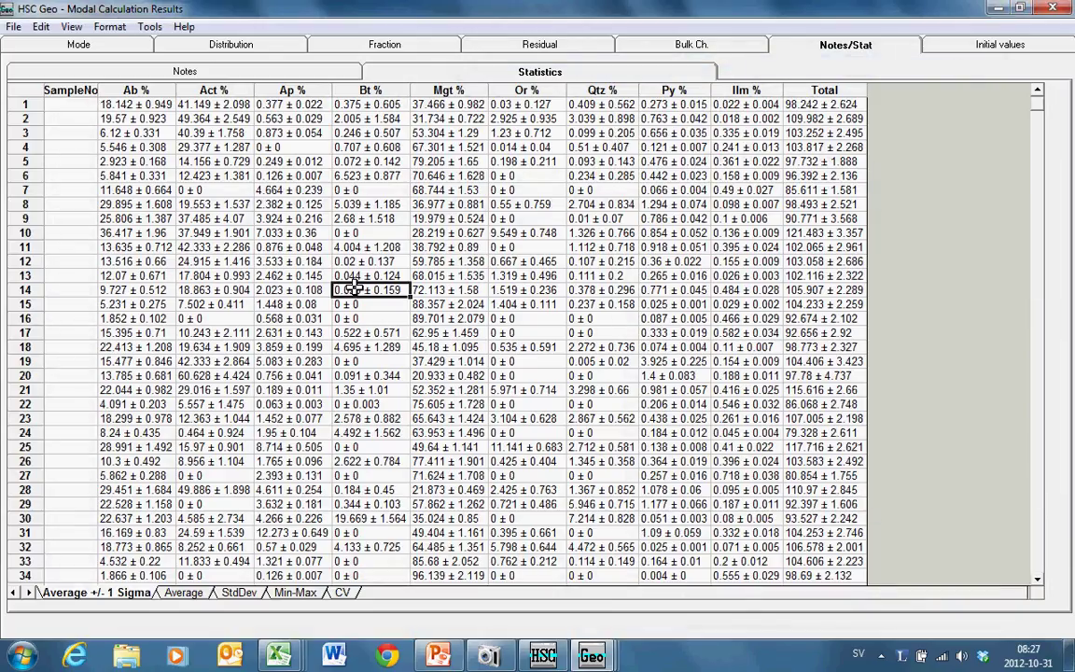
left_click(133, 103)
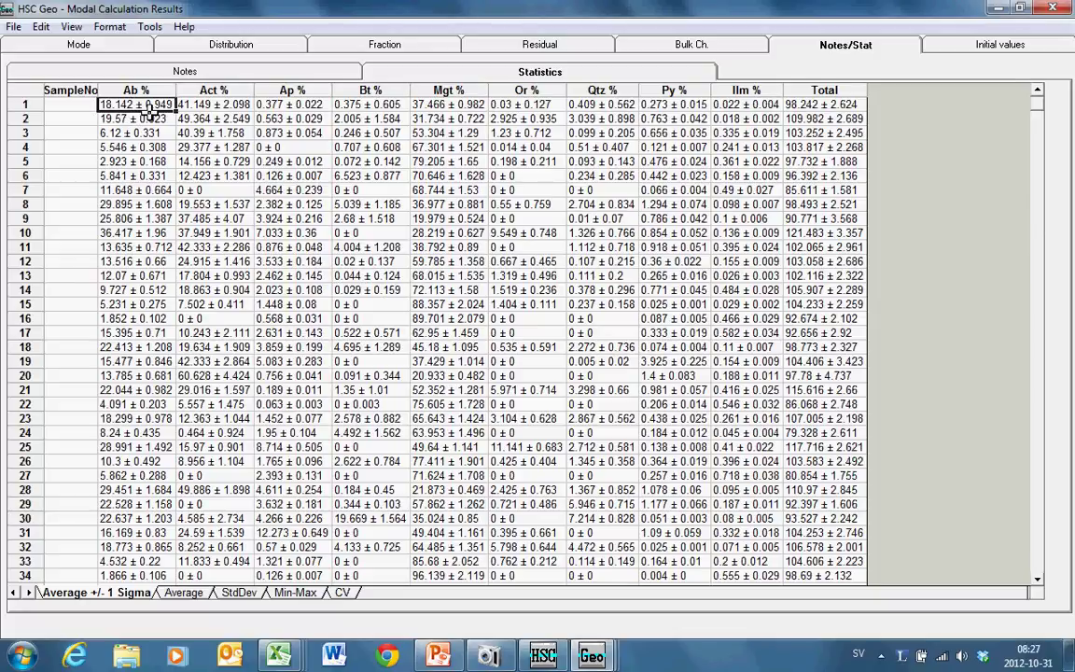
left_click(184, 592)
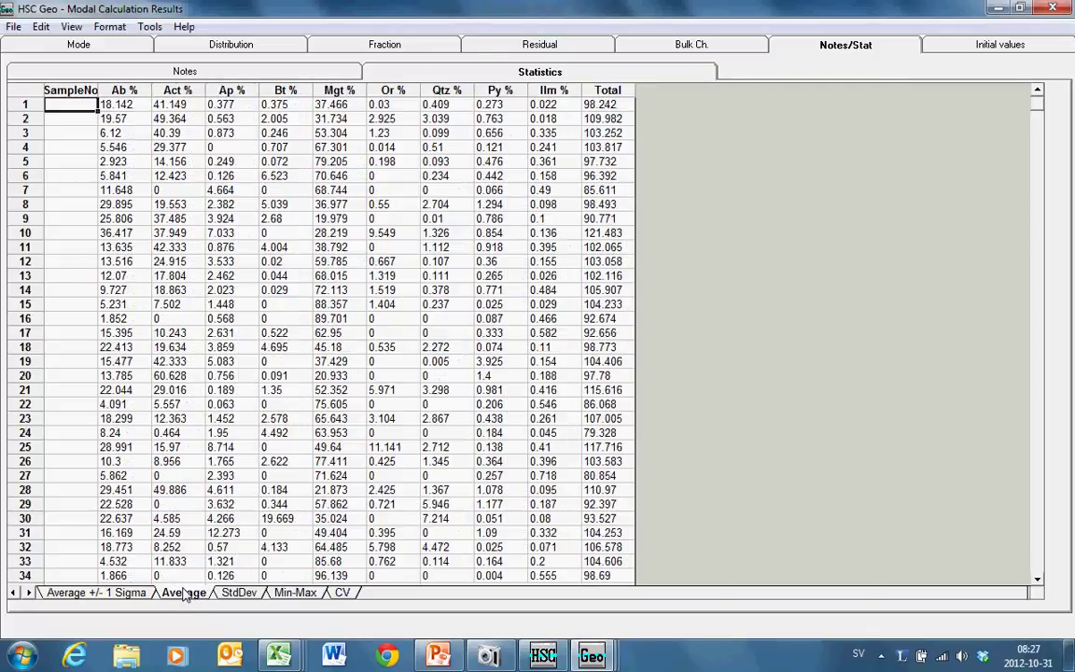
left_click(238, 593)
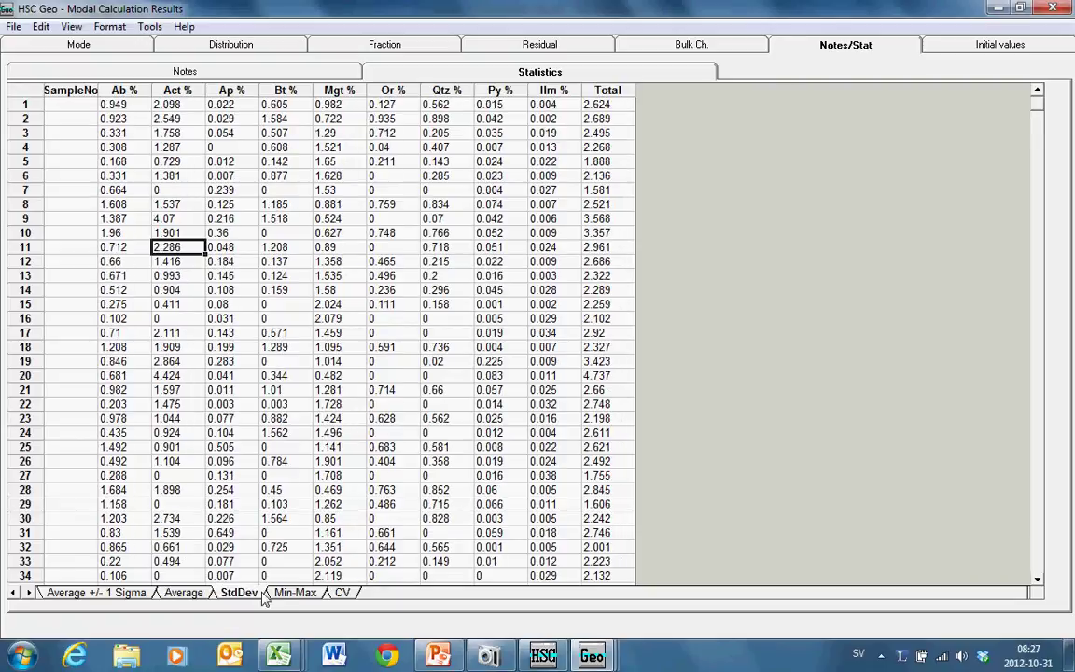
left_click(291, 593)
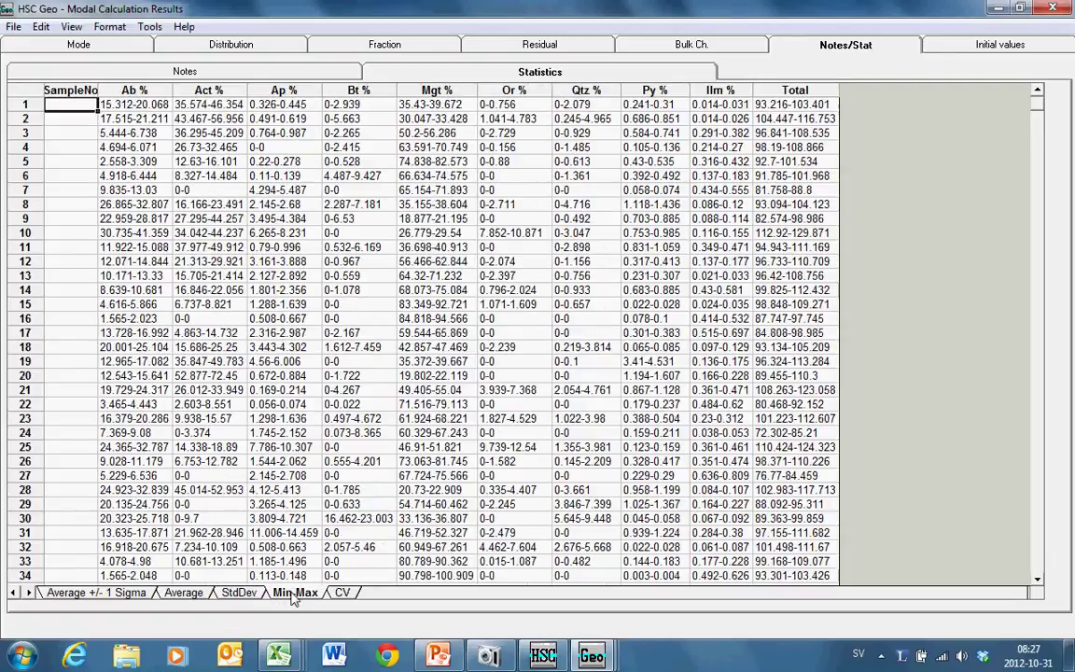
left_click(340, 594)
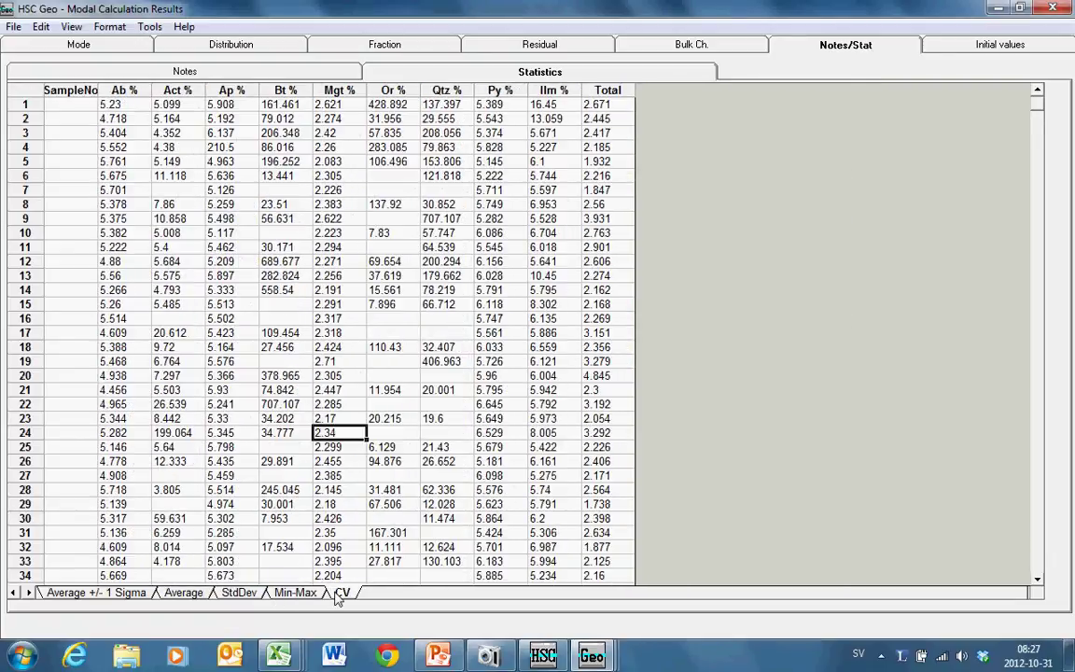
Point out the large Bt % and Mgt % CVs, then return to Average +/- 1 Sigma
left_click(283, 261)
left_click(359, 120)
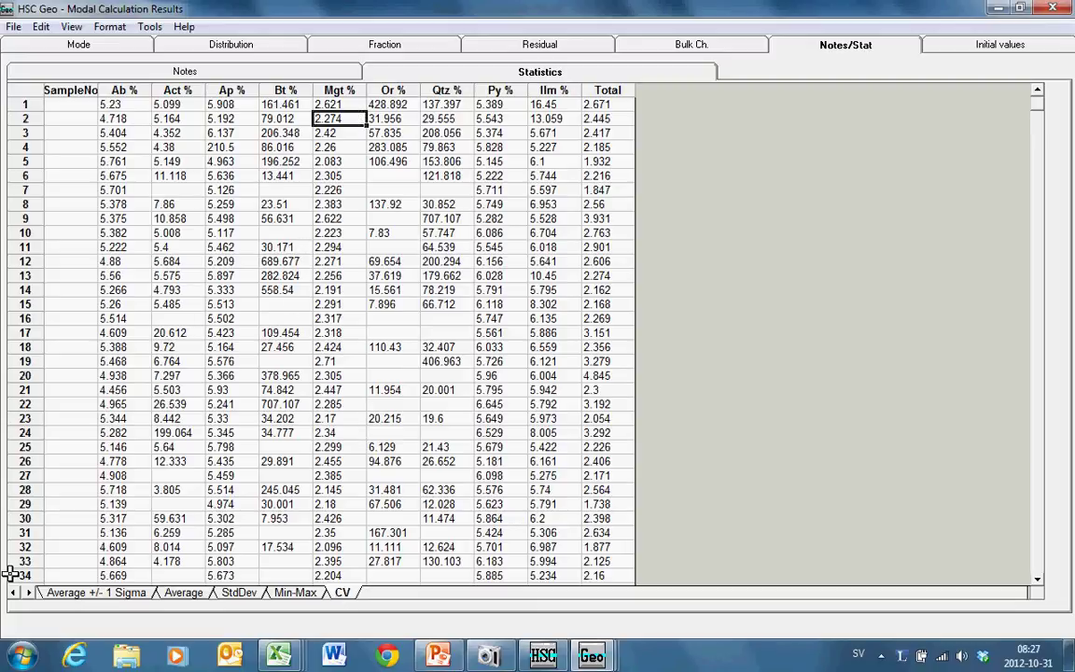
left_click(56, 593)
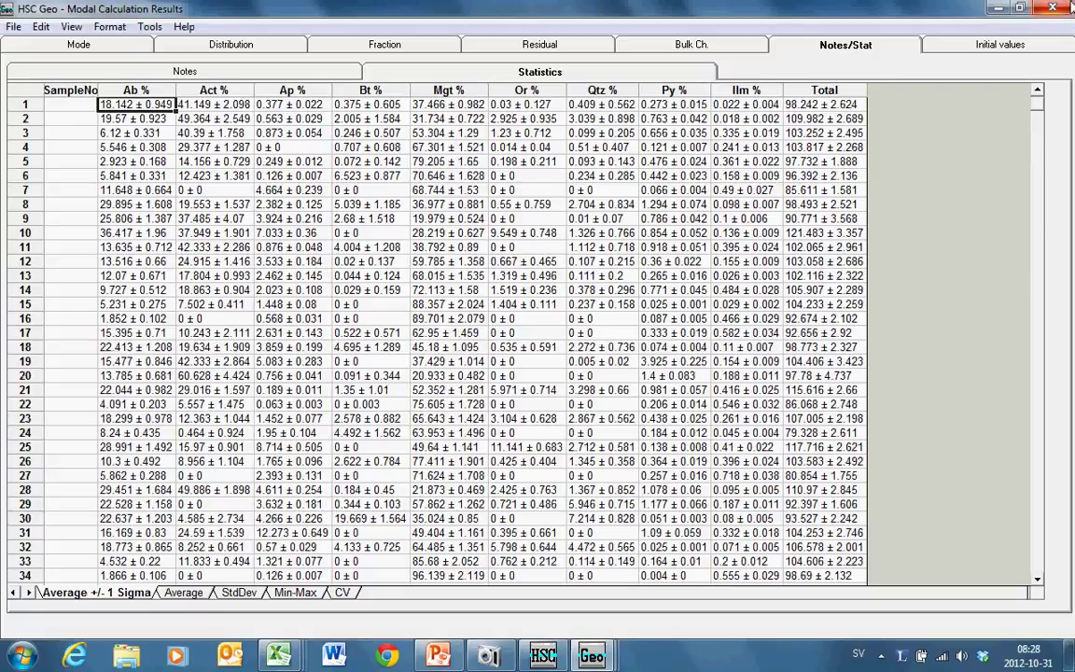
left_click(484, 650)
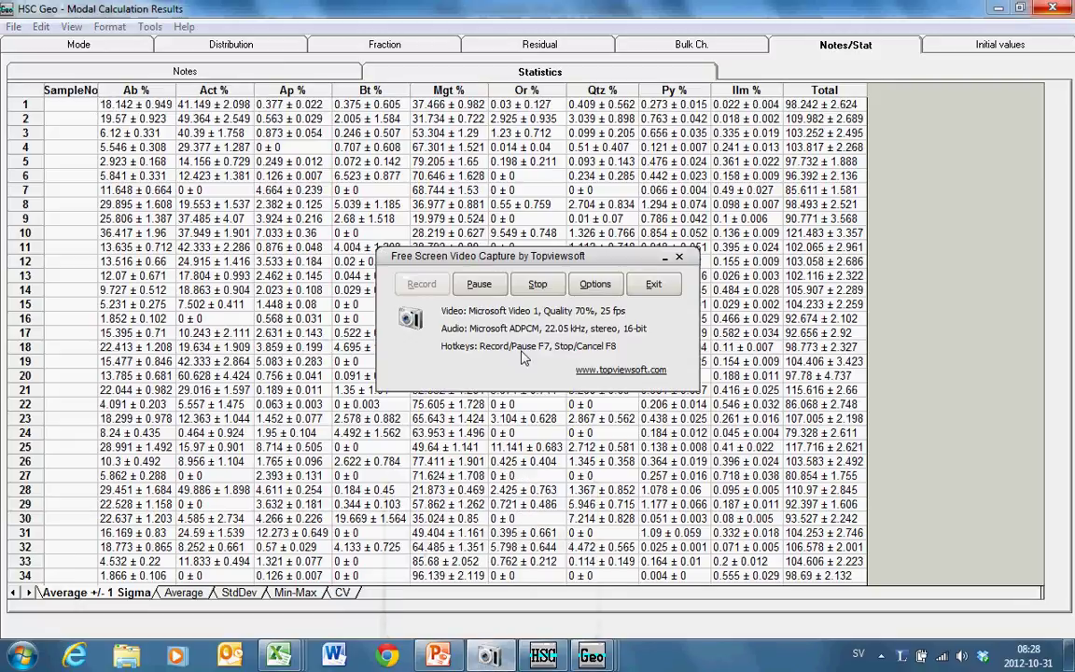